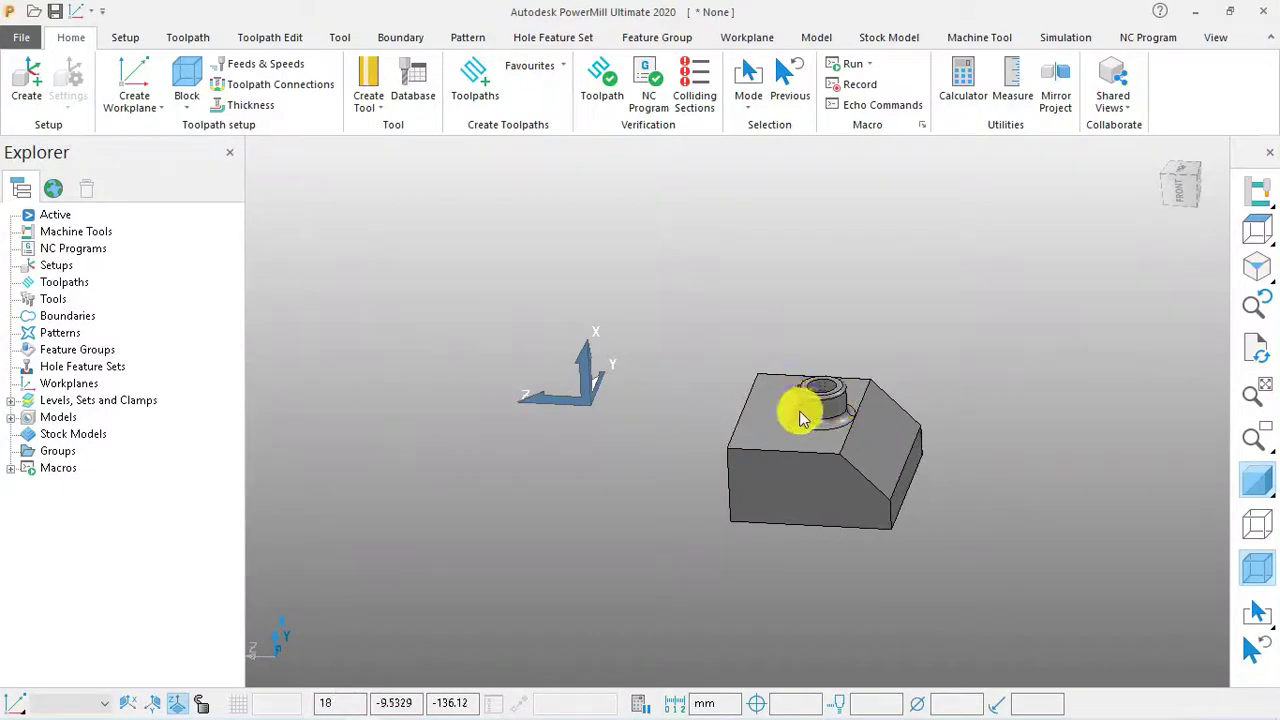
Examine the block and its cylindrical boss from the top and at oblique angles relative to the coordinate axes
scroll(800, 392, "up", 6)
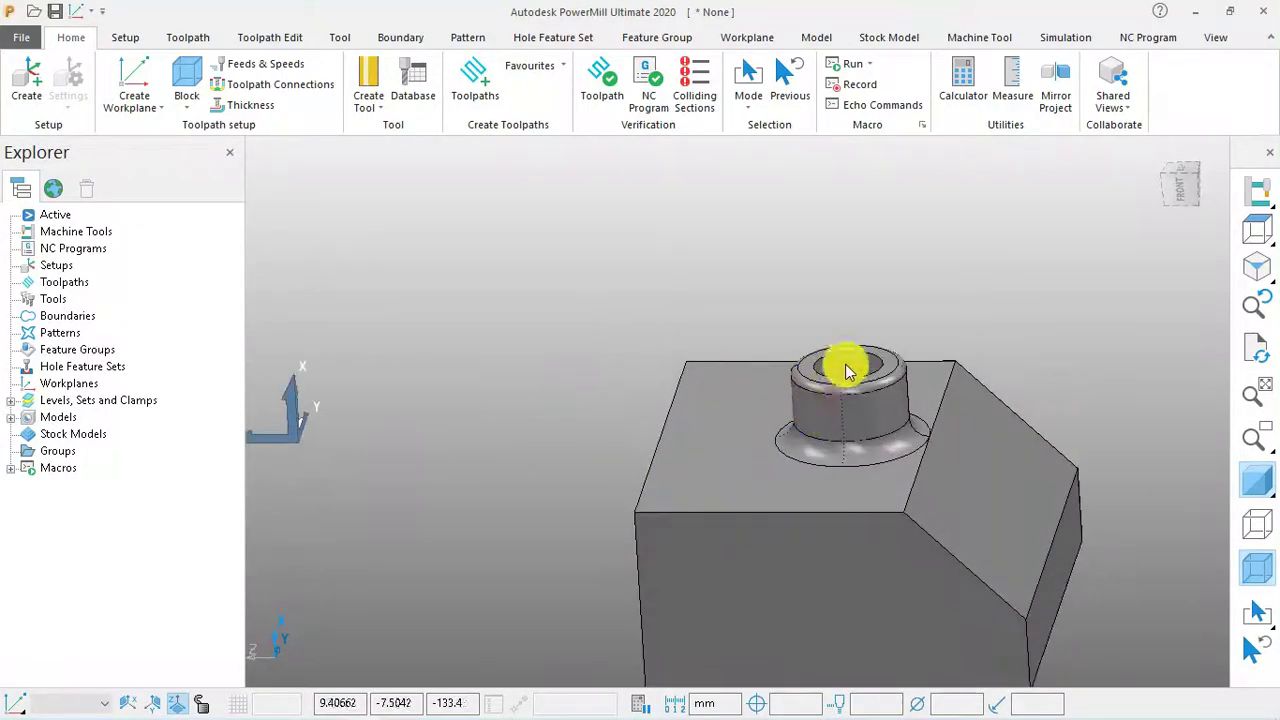
left_click(1250, 215)
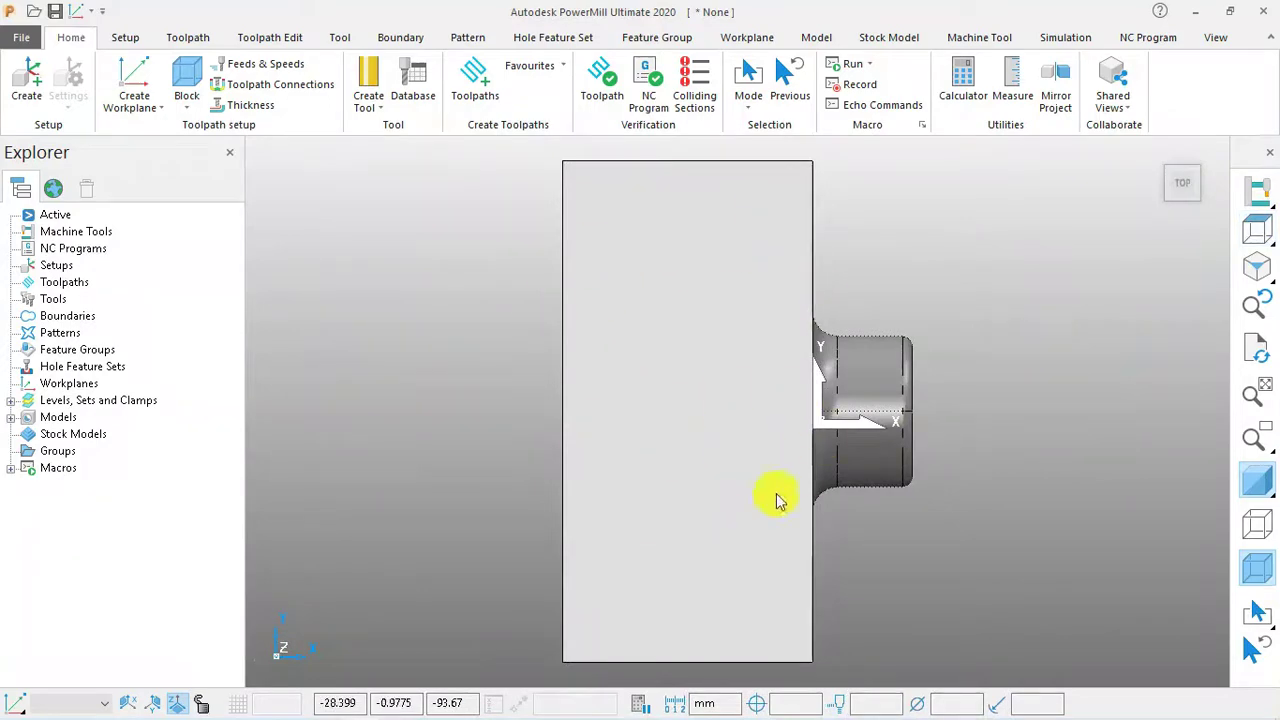
middle_click_drag(966, 466, 851, 349)
middle_click_drag(996, 355, 749, 346)
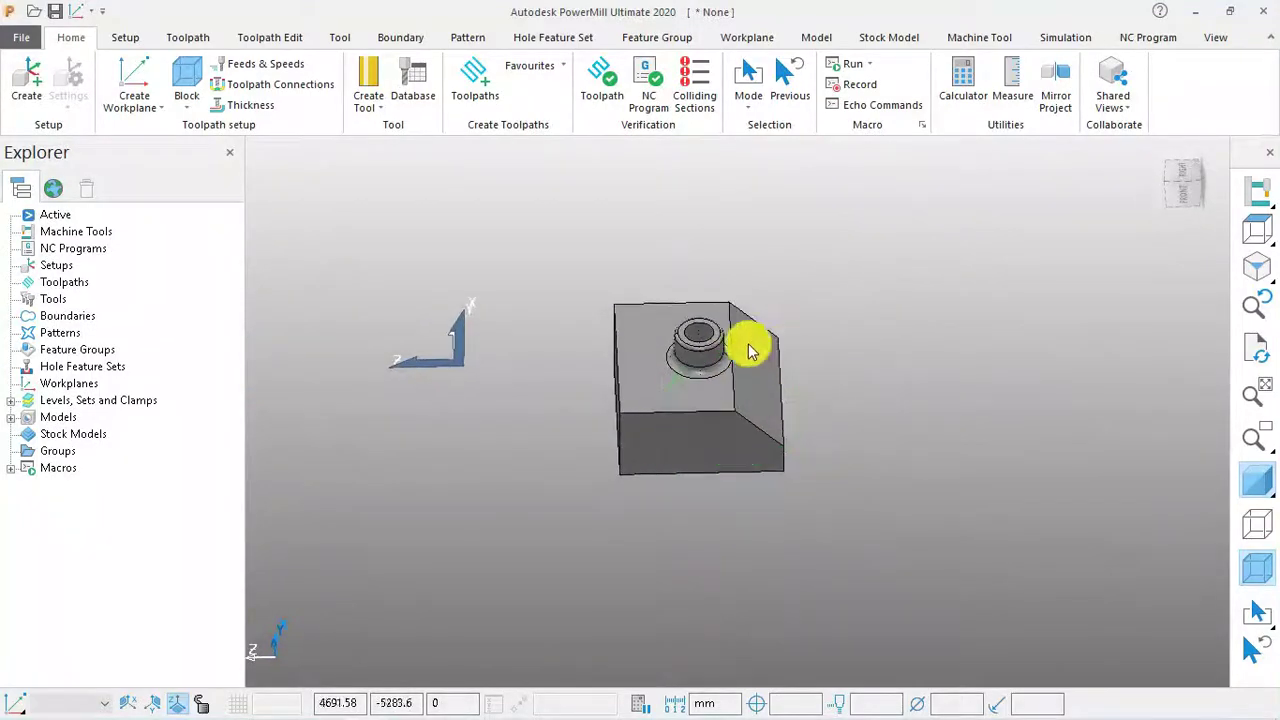
scroll(606, 323, "up", 2)
middle_click_drag(606, 323, 529, 358)
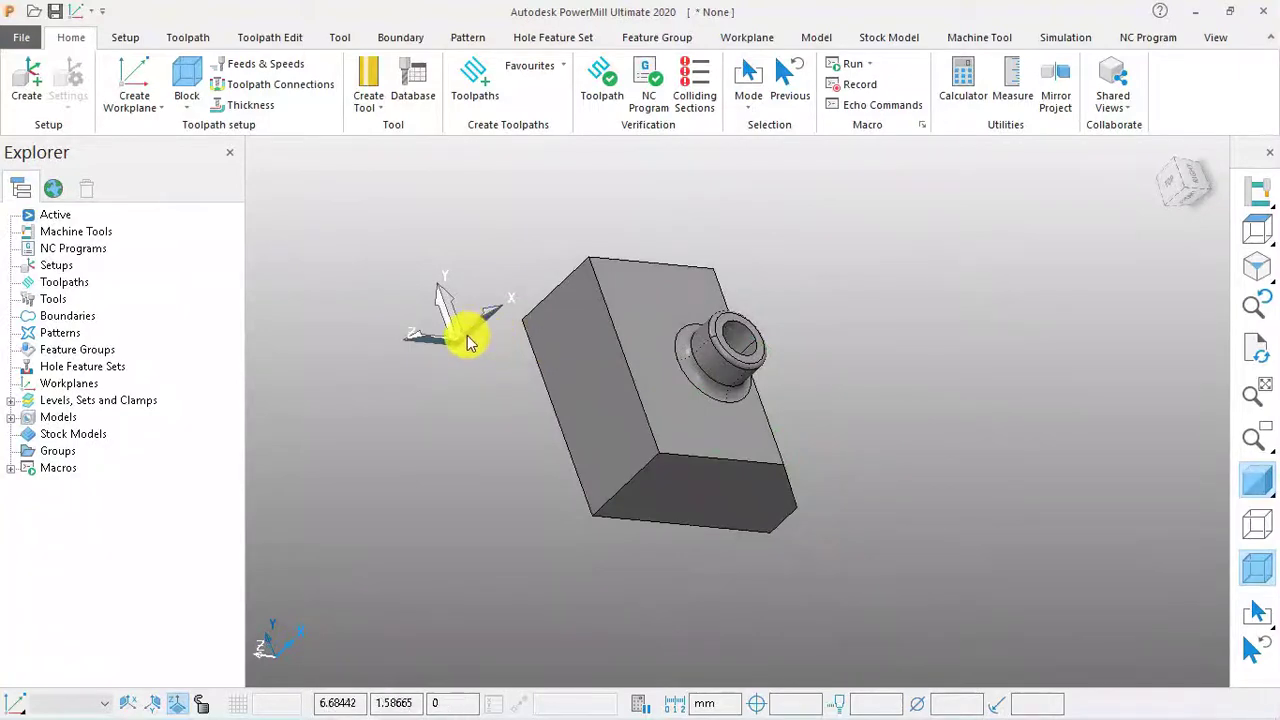
scroll(462, 338, "up", 2)
scroll(457, 342, "up", 3)
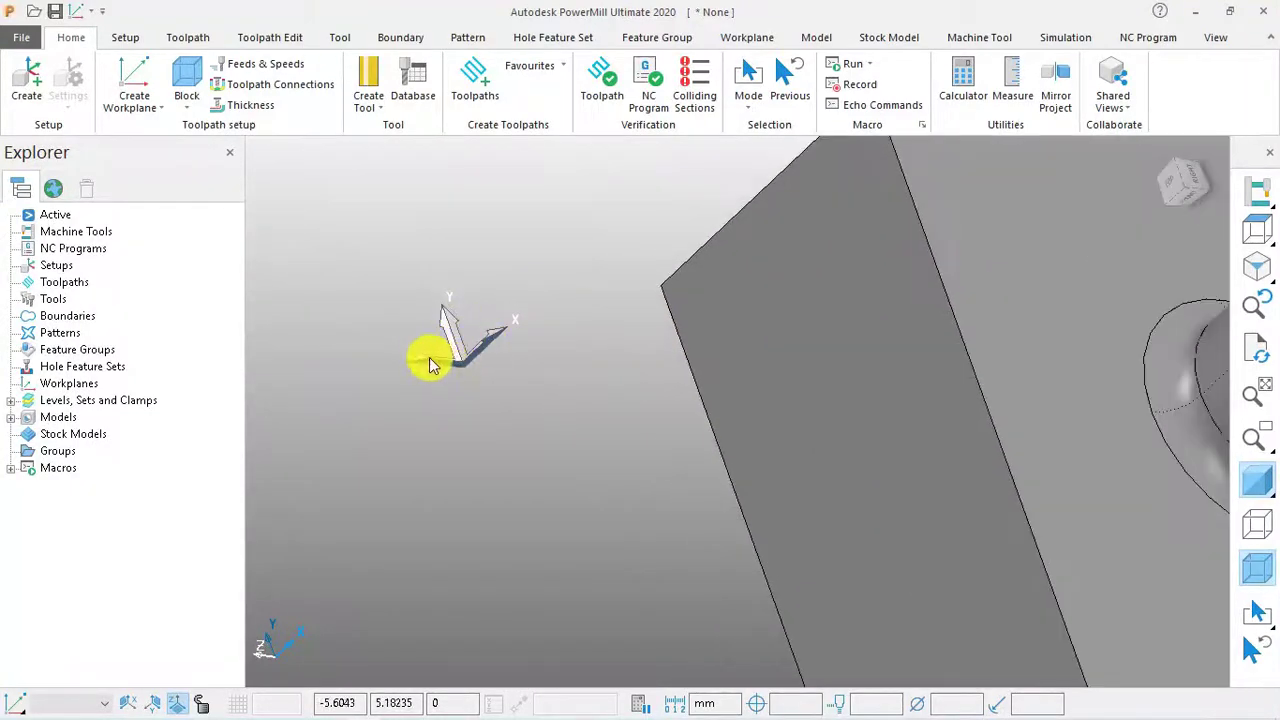
scroll(432, 360, "down", 3)
left_click(1258, 238)
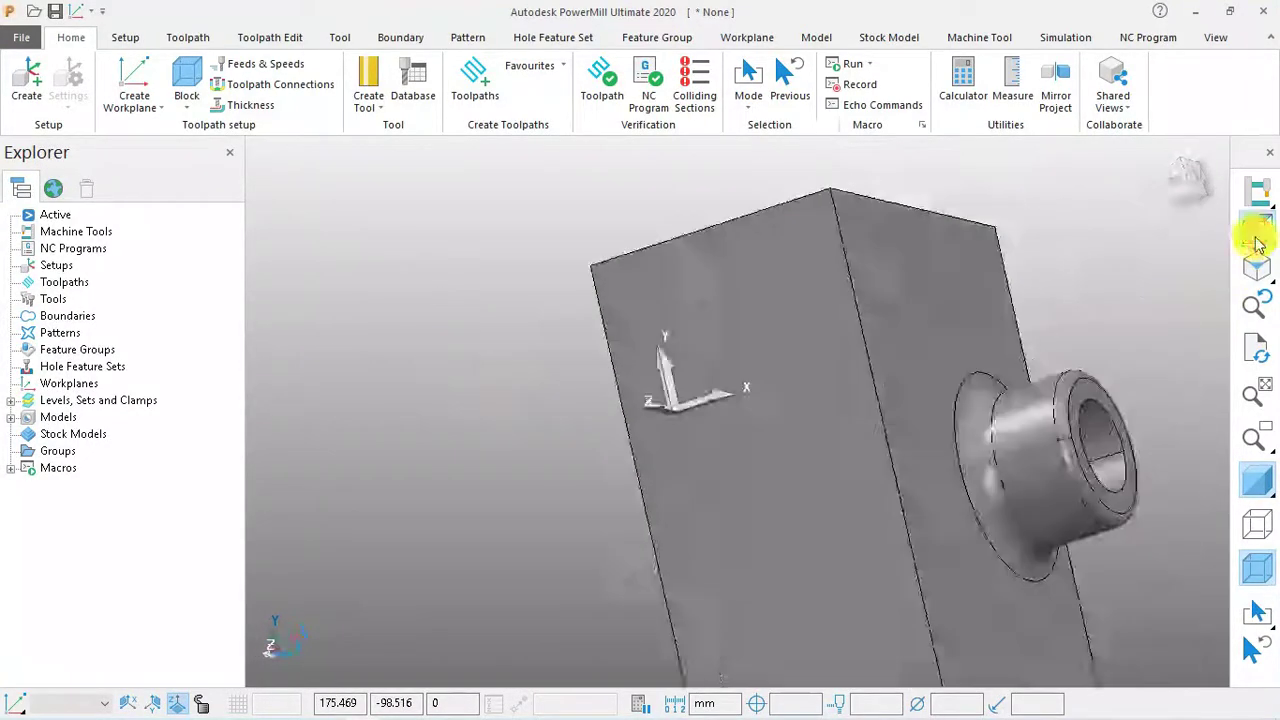
Inspect the boss's hollow end and base fillet up close, and the block's sloped face from several angles
middle_click_drag(714, 457, 760, 340)
scroll(1020, 366, "up", 3)
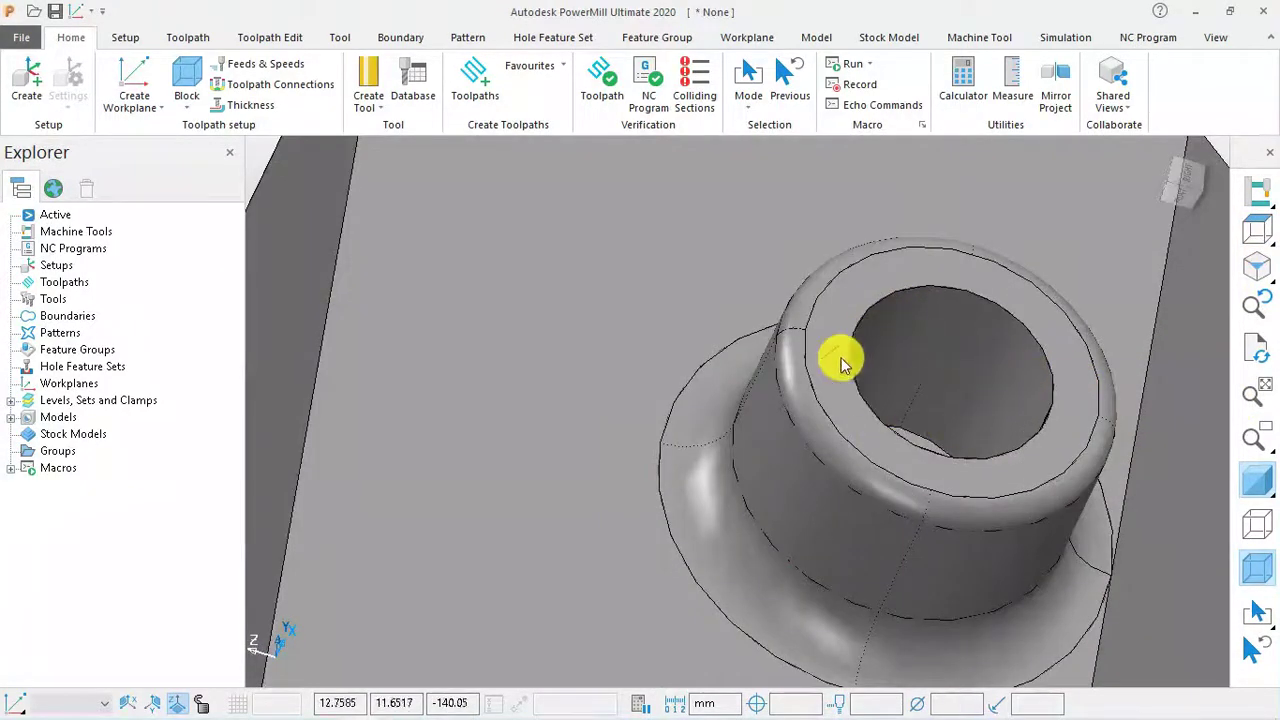
scroll(451, 386, "down", 3)
scroll(886, 417, "down", 2)
scroll(929, 411, "down", 1)
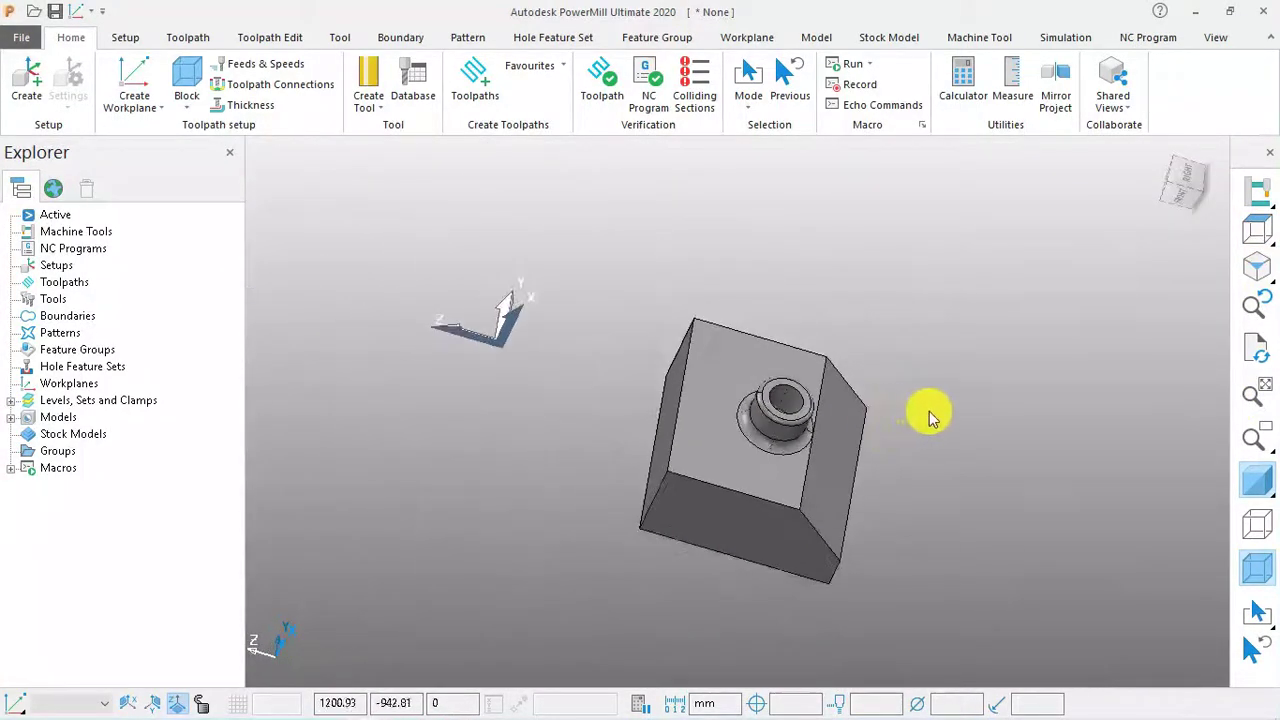
middle_click_drag(929, 411, 882, 388)
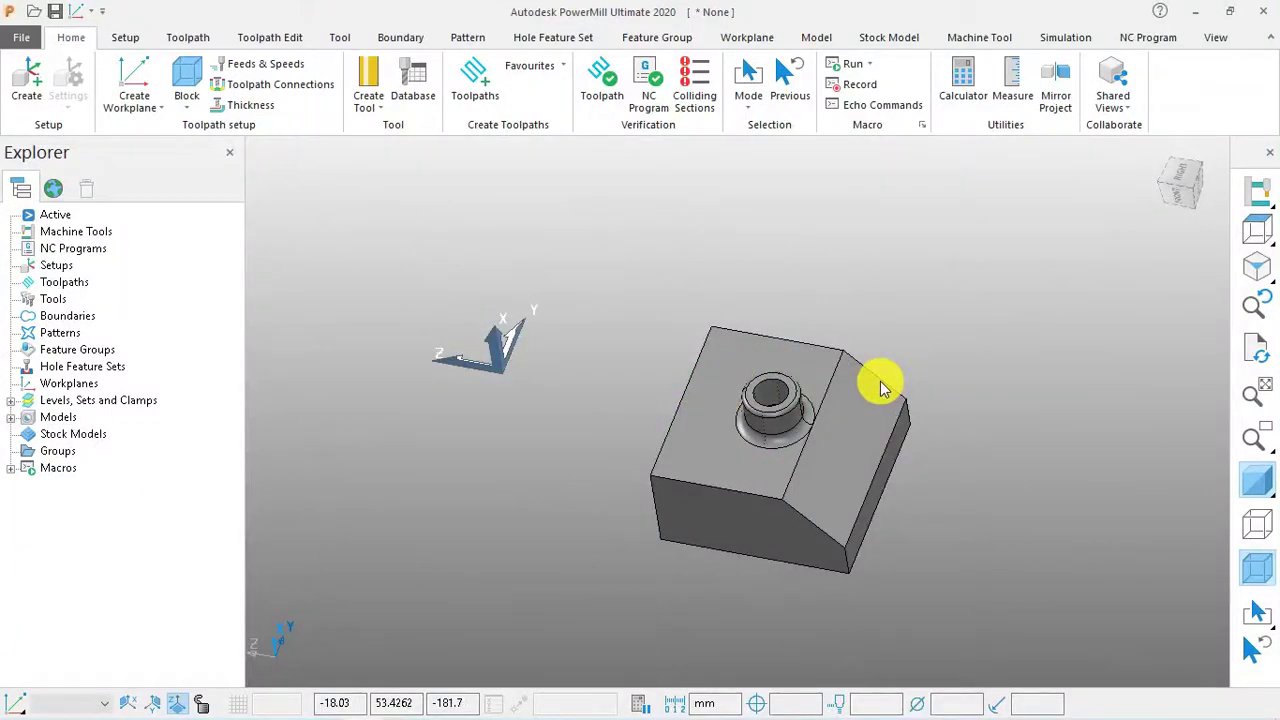
middle_click_drag(777, 423, 914, 398)
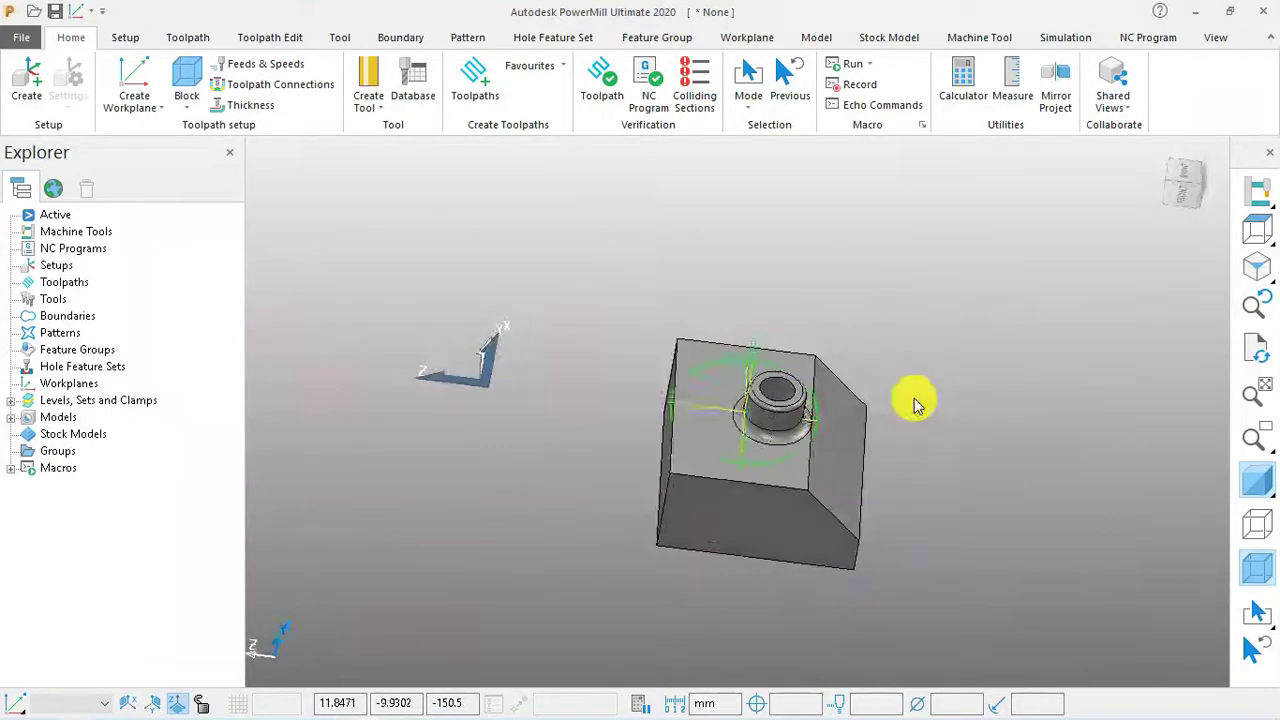
scroll(763, 400, "up", 3)
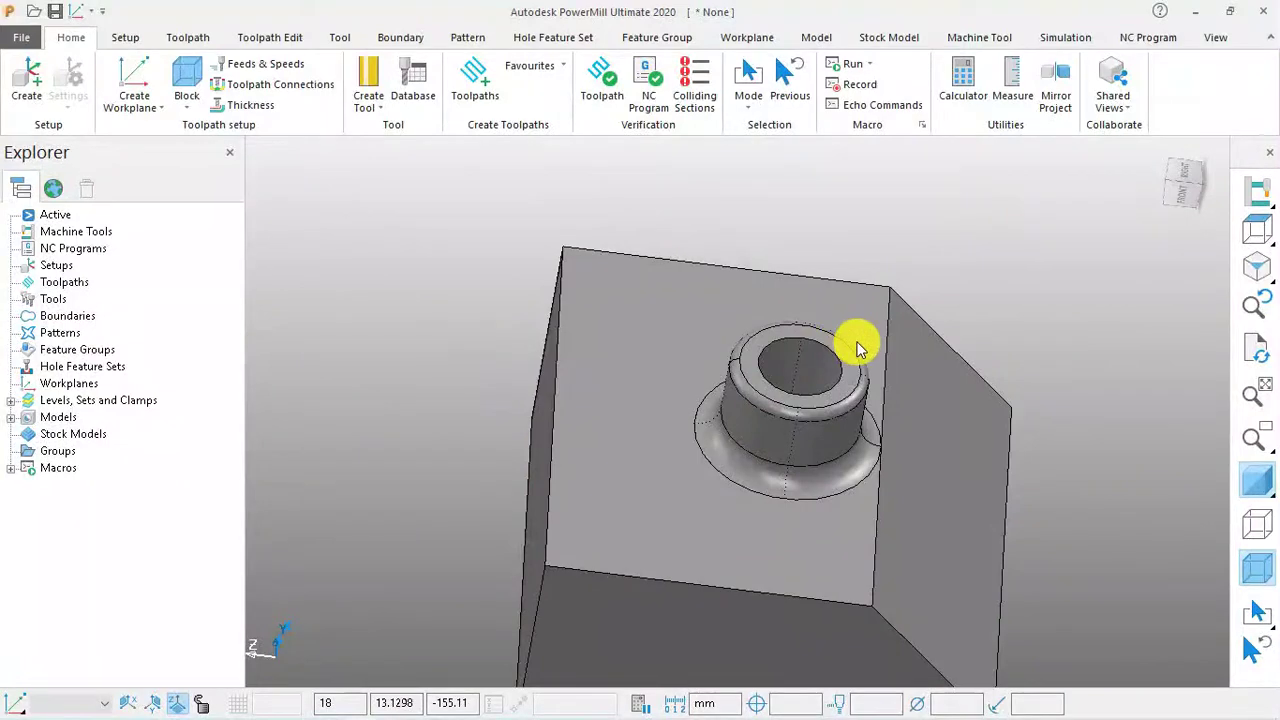
scroll(837, 320, "down", 4)
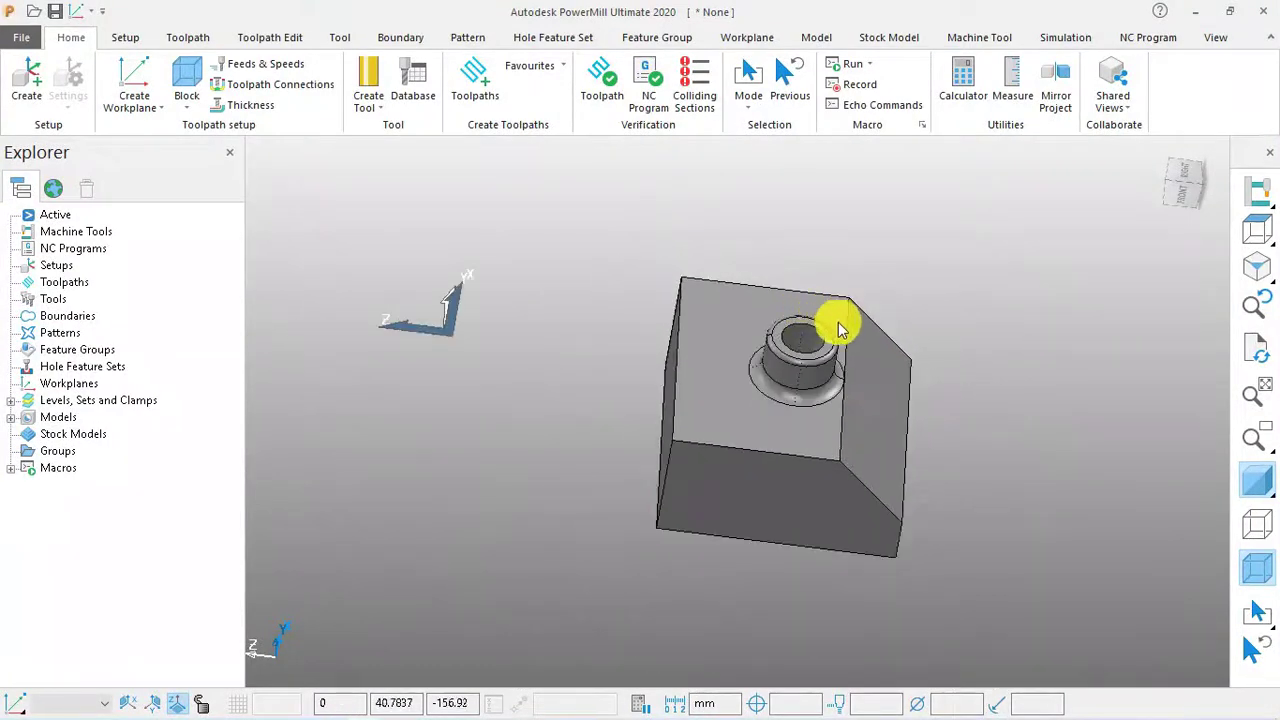
middle_click_drag(837, 320, 903, 348)
scroll(777, 357, "up", 2)
scroll(786, 354, "down", 2)
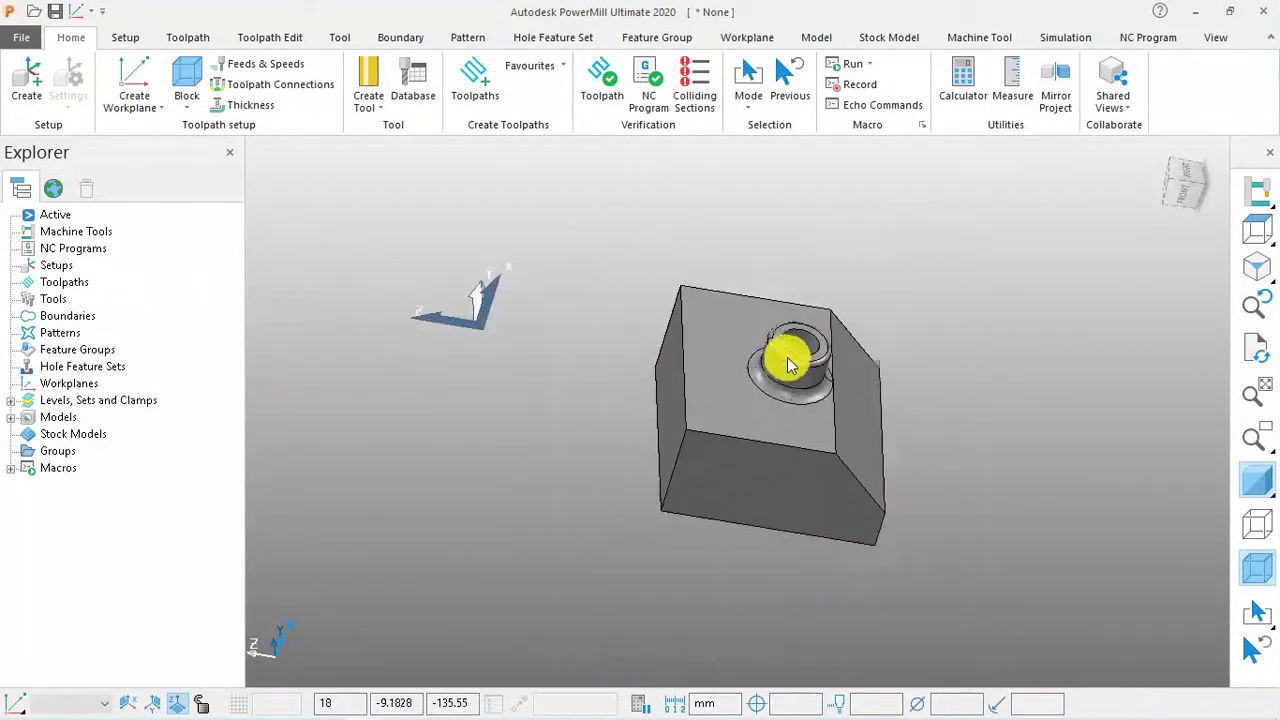
scroll(863, 357, "down", 1)
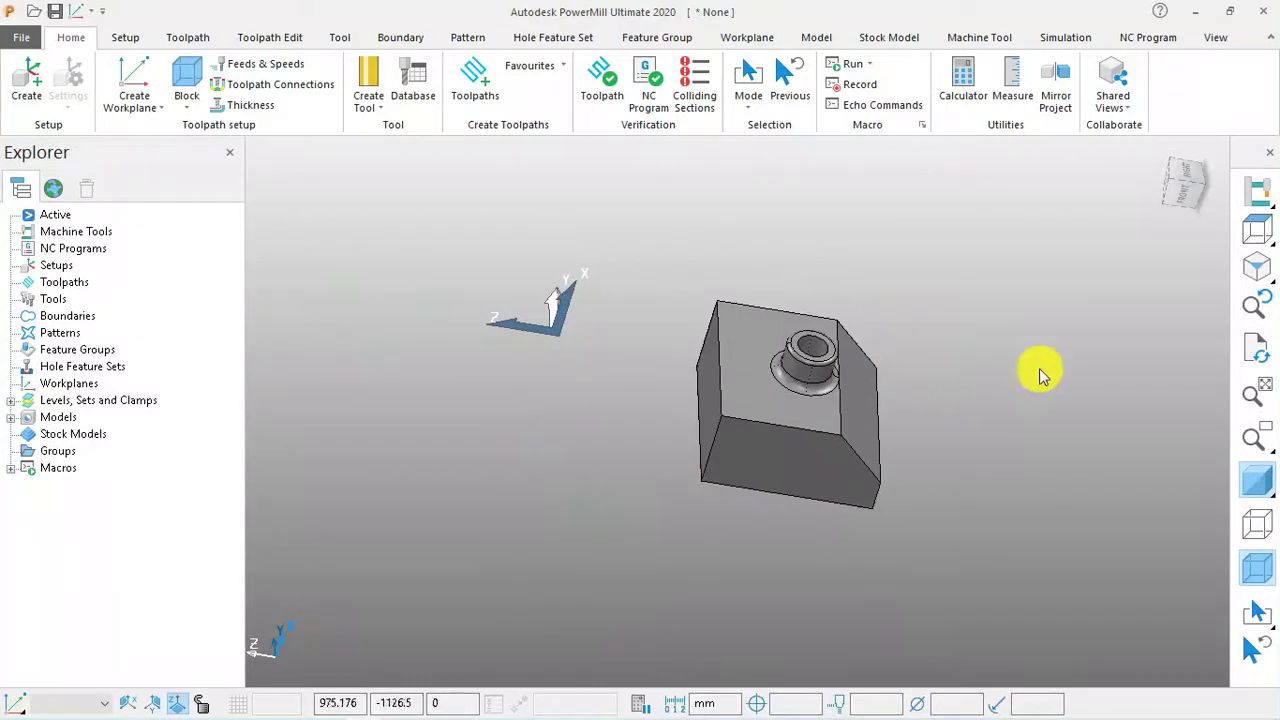
Compare the part's orientation with the coordinate axes in the top and right views
left_click(1260, 232)
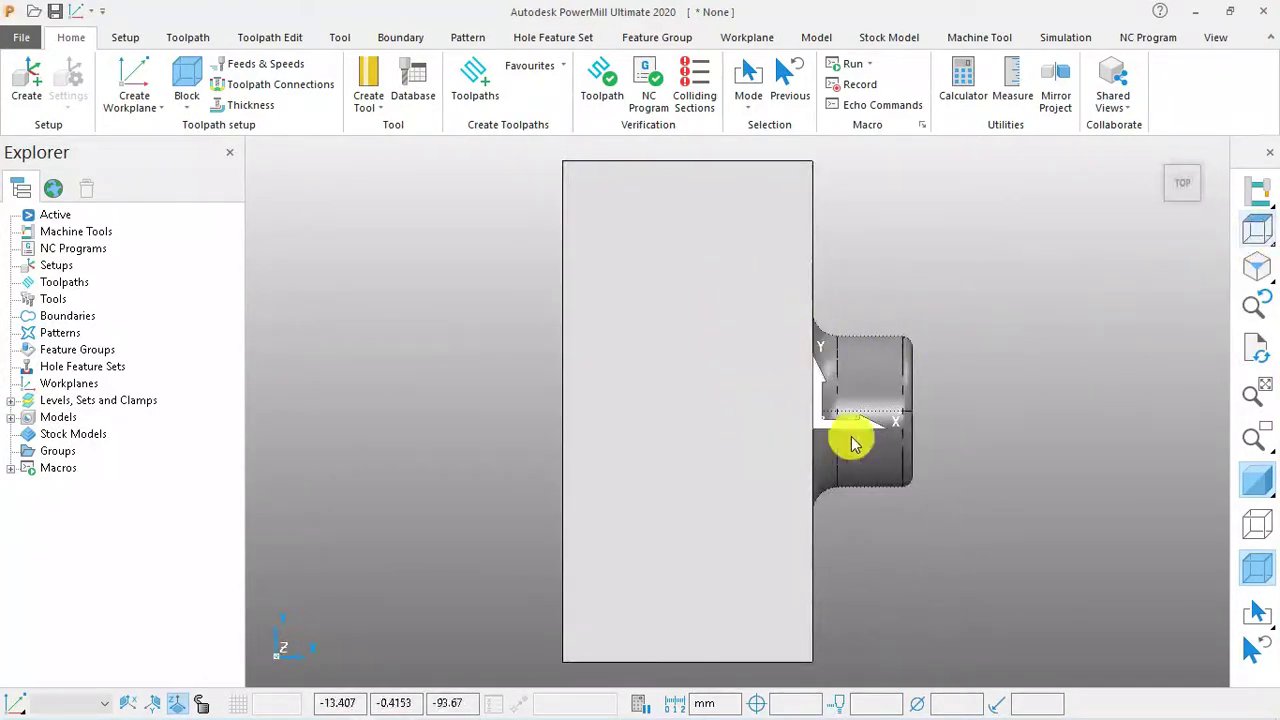
middle_click_drag(1023, 437, 963, 427)
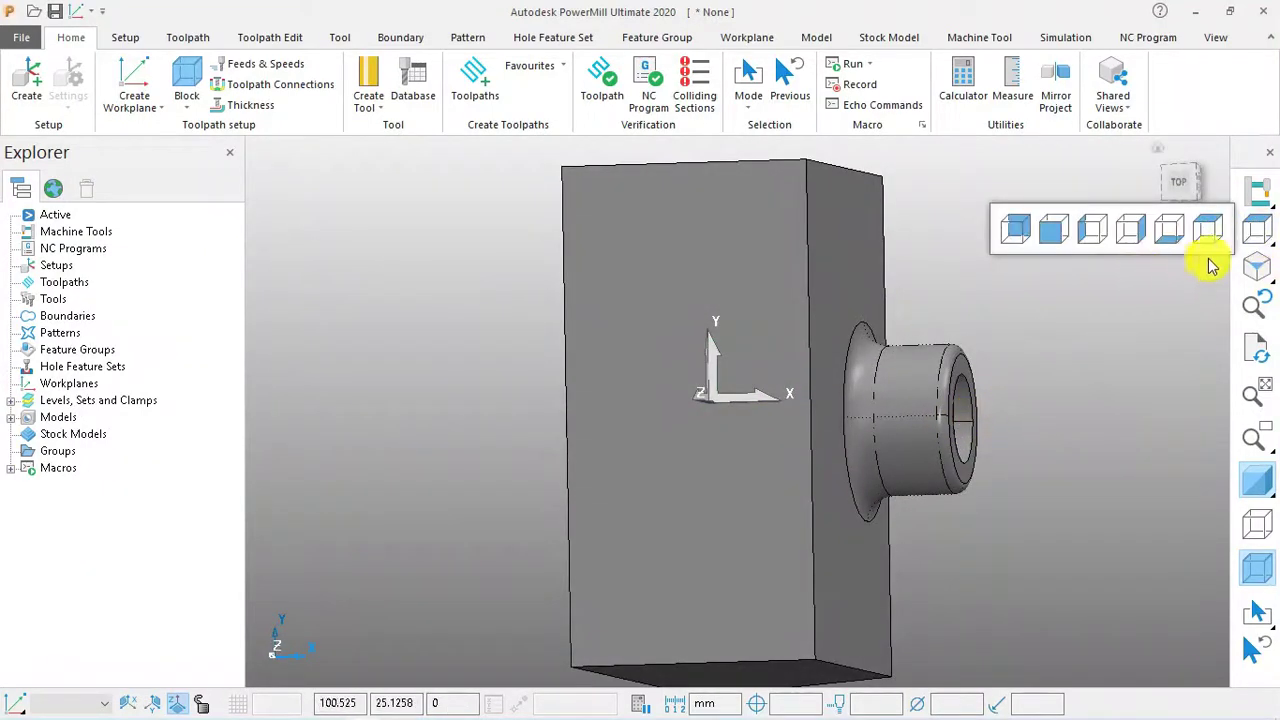
middle_click_drag(957, 400, 580, 361)
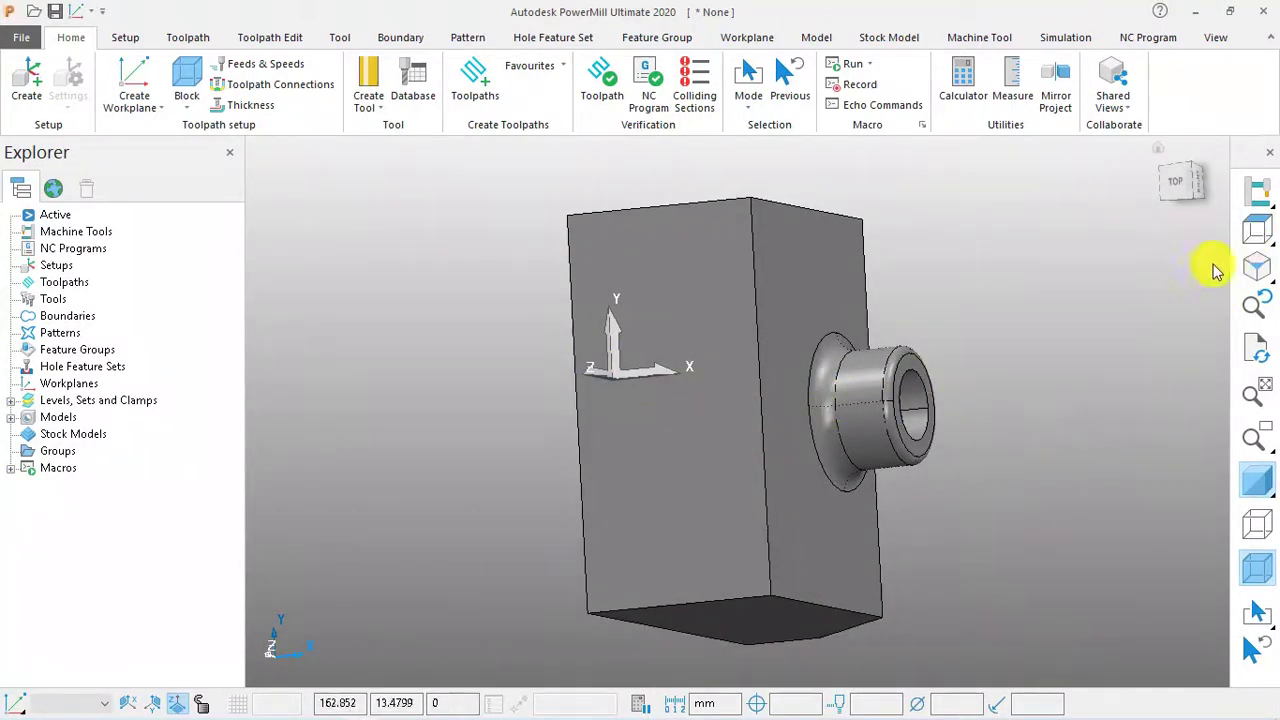
mouse_move(1248, 240)
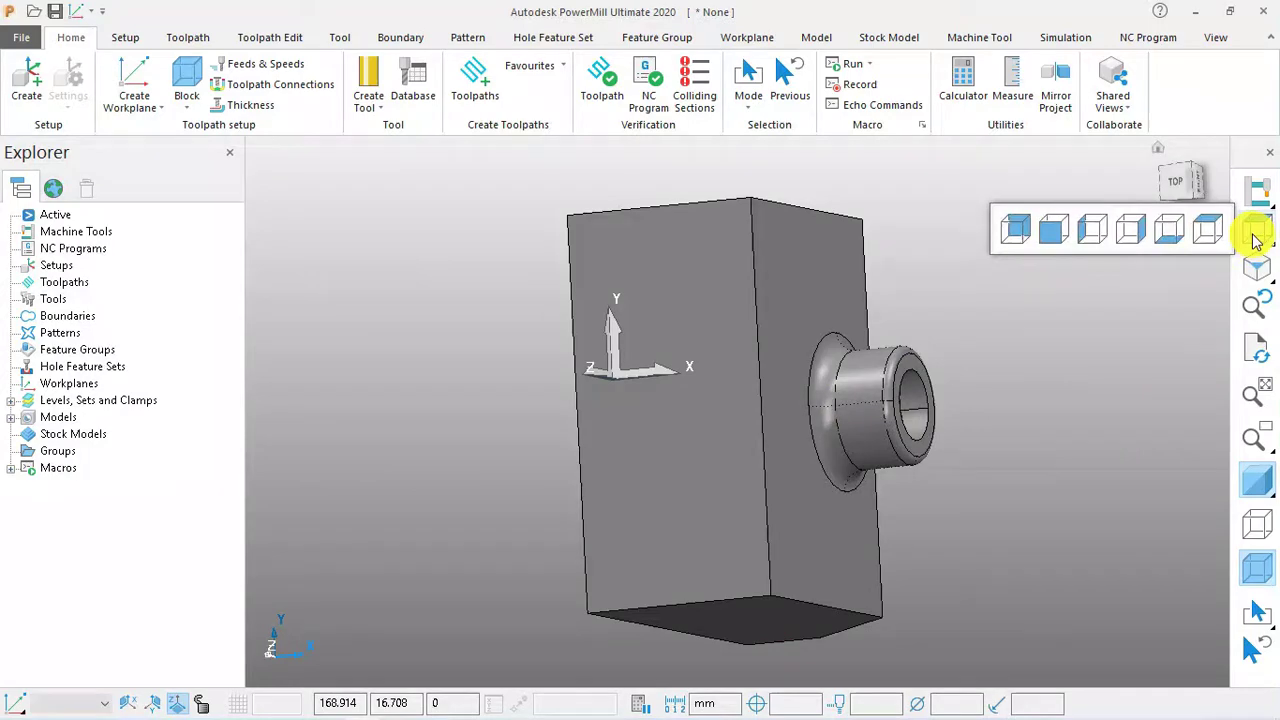
left_click(1133, 233)
scroll(785, 478, "down", 3)
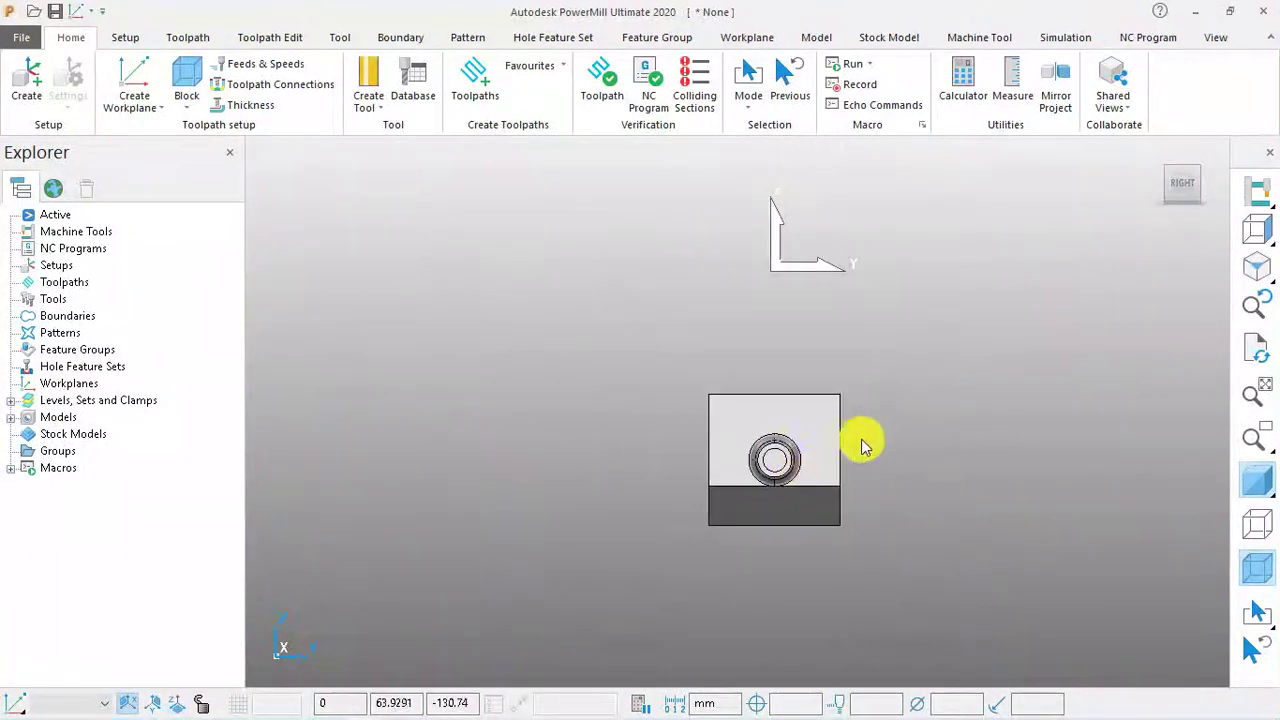
middle_click_drag(860, 443, 891, 431)
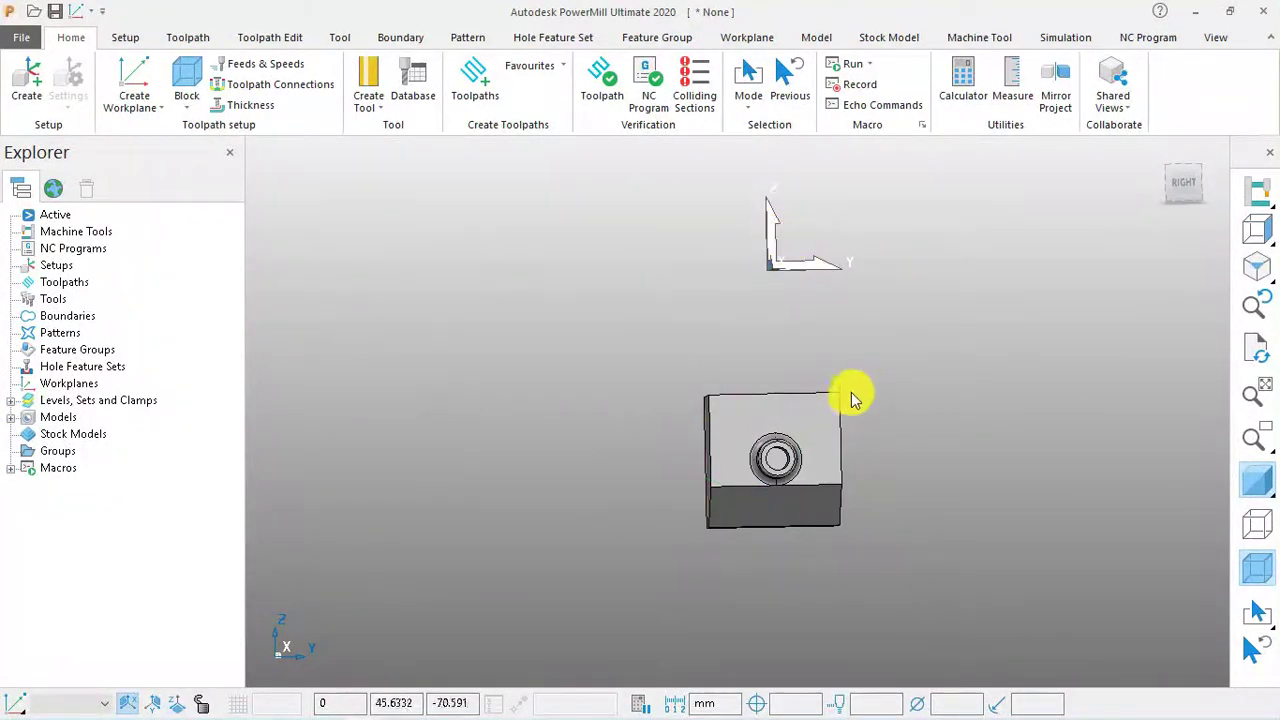
mouse_move(851, 394)
middle_mouse_down()
mouse_move(820, 400)
mouse_move(871, 394)
middle_mouse_up()
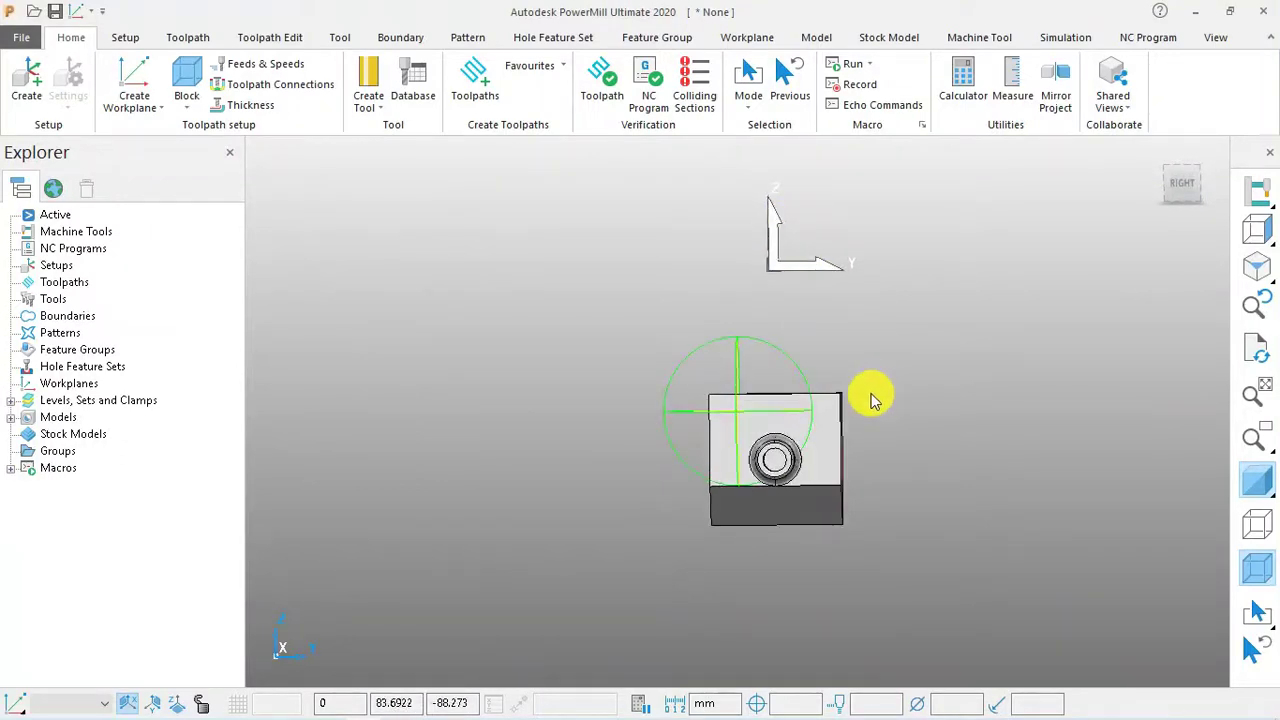
Examine the boss face straight on in the right view, along with the part's offset from the origin
scroll(766, 465, "up", 5)
scroll(761, 445, "up", 5)
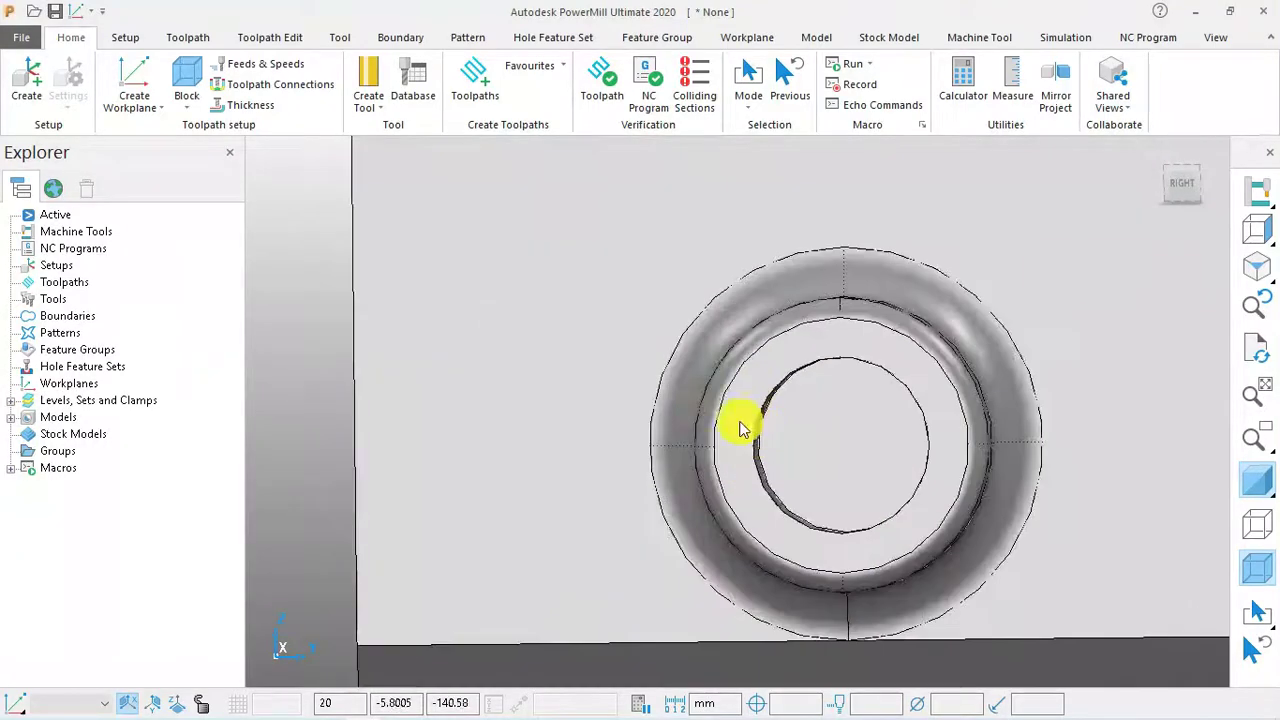
scroll(630, 444, "down", 3)
scroll(745, 455, "down", 3)
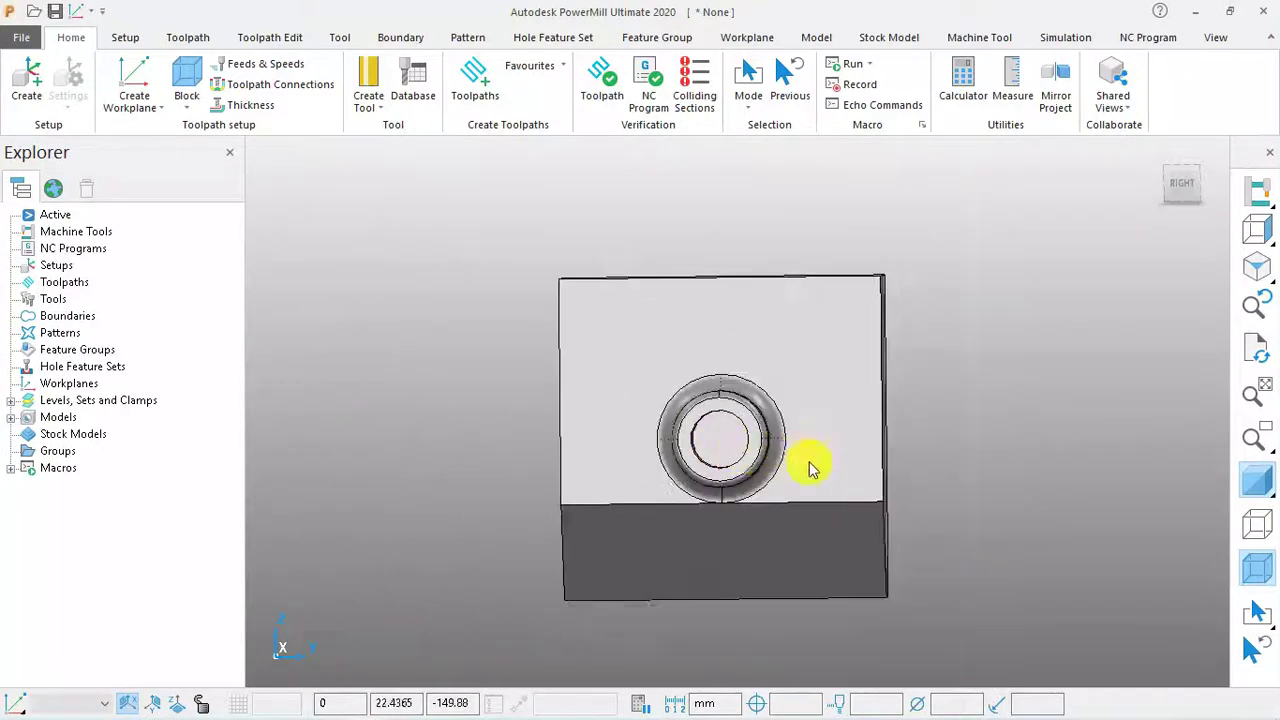
scroll(850, 445, "down", 2)
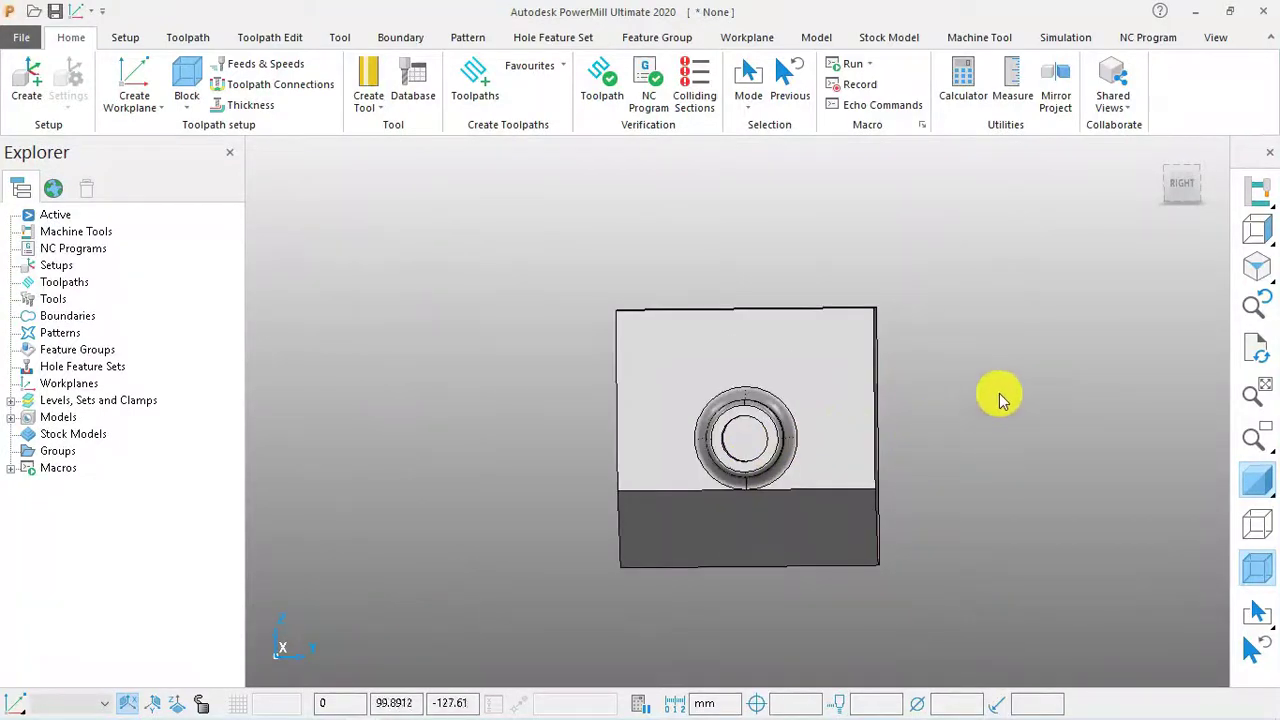
scroll(1000, 390, "down", 1)
scroll(985, 370, "down", 1)
scroll(812, 335, "down", 2)
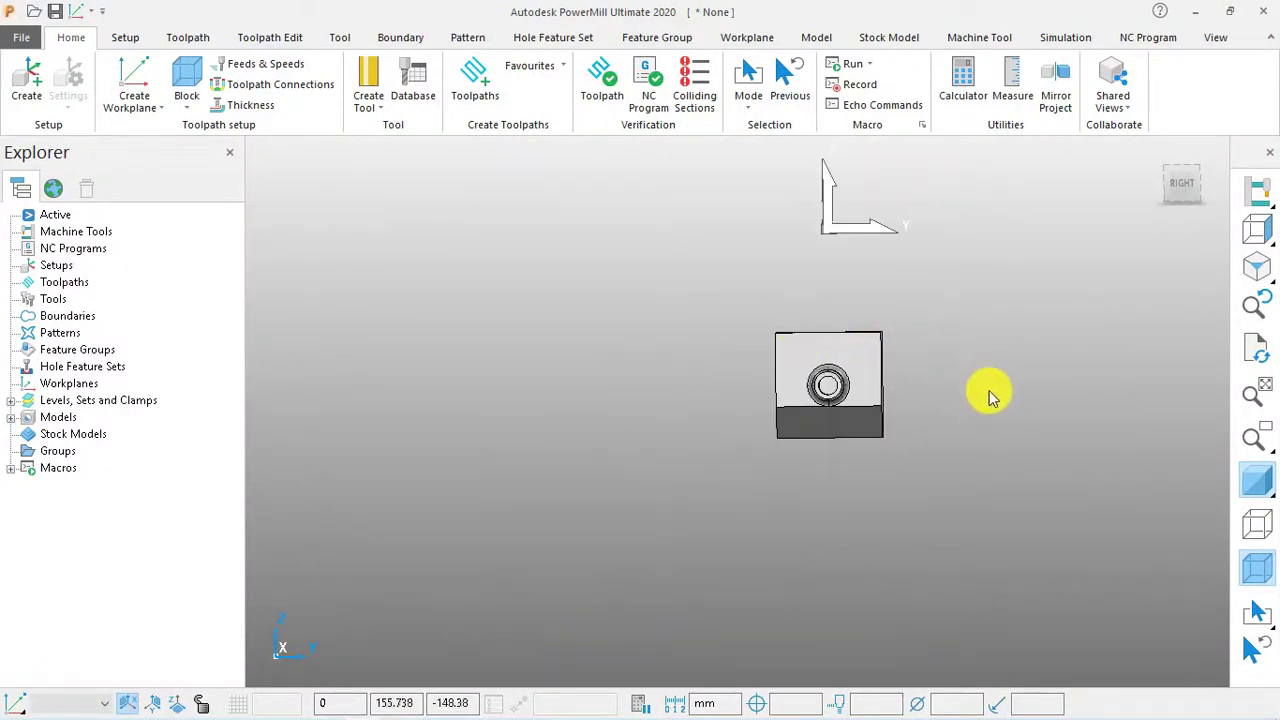
scroll(988, 400, "up", 3)
scroll(975, 395, "down", 1)
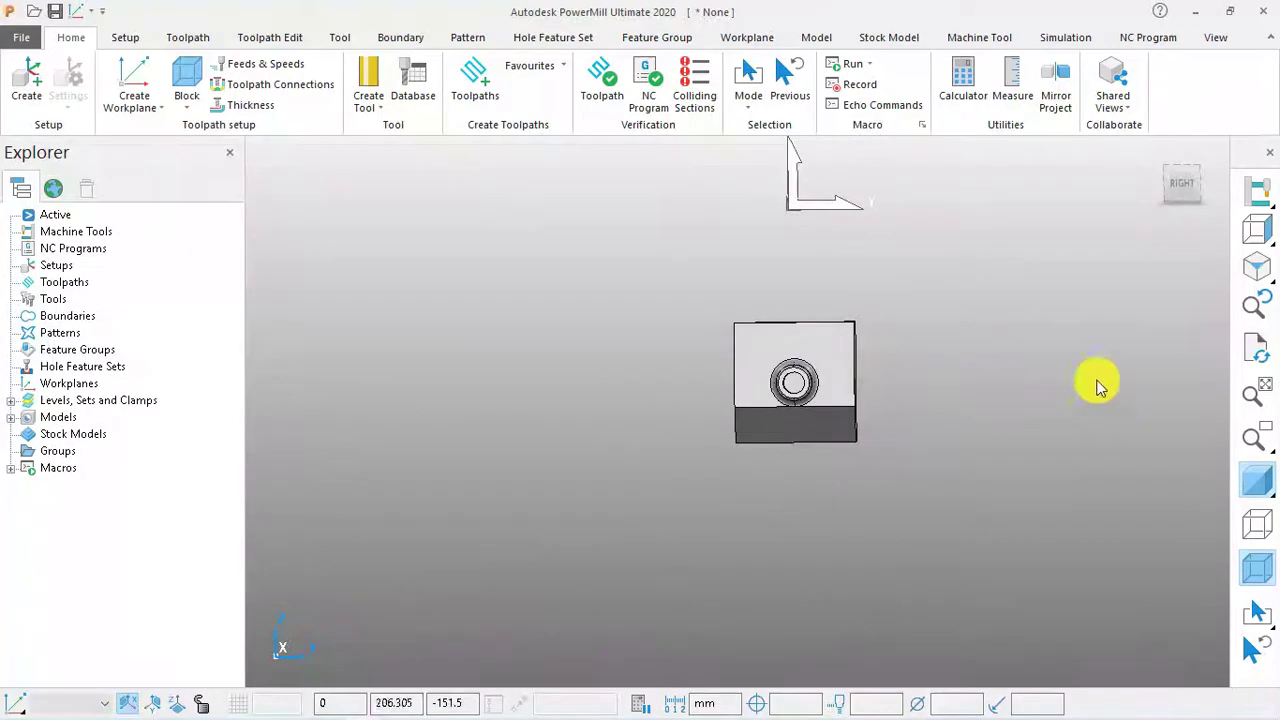
left_click(1258, 243)
scroll(1060, 354, "down", 3)
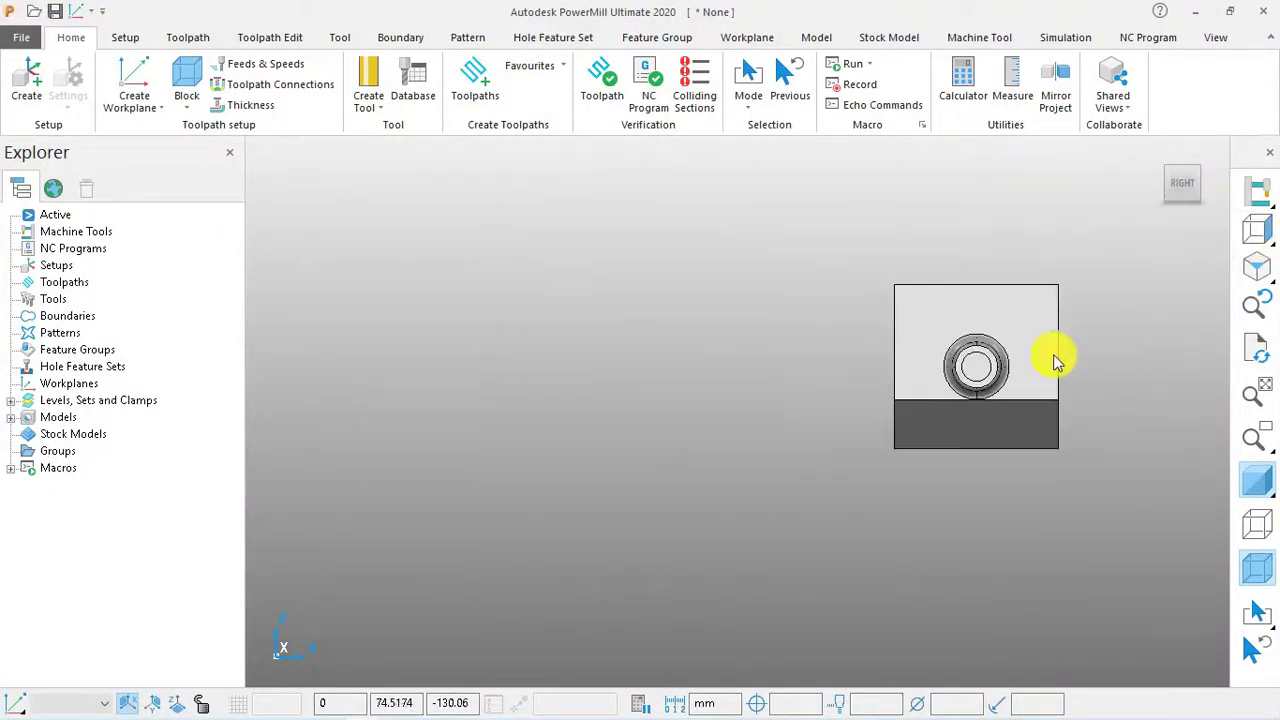
scroll(420, 400, "down", 2)
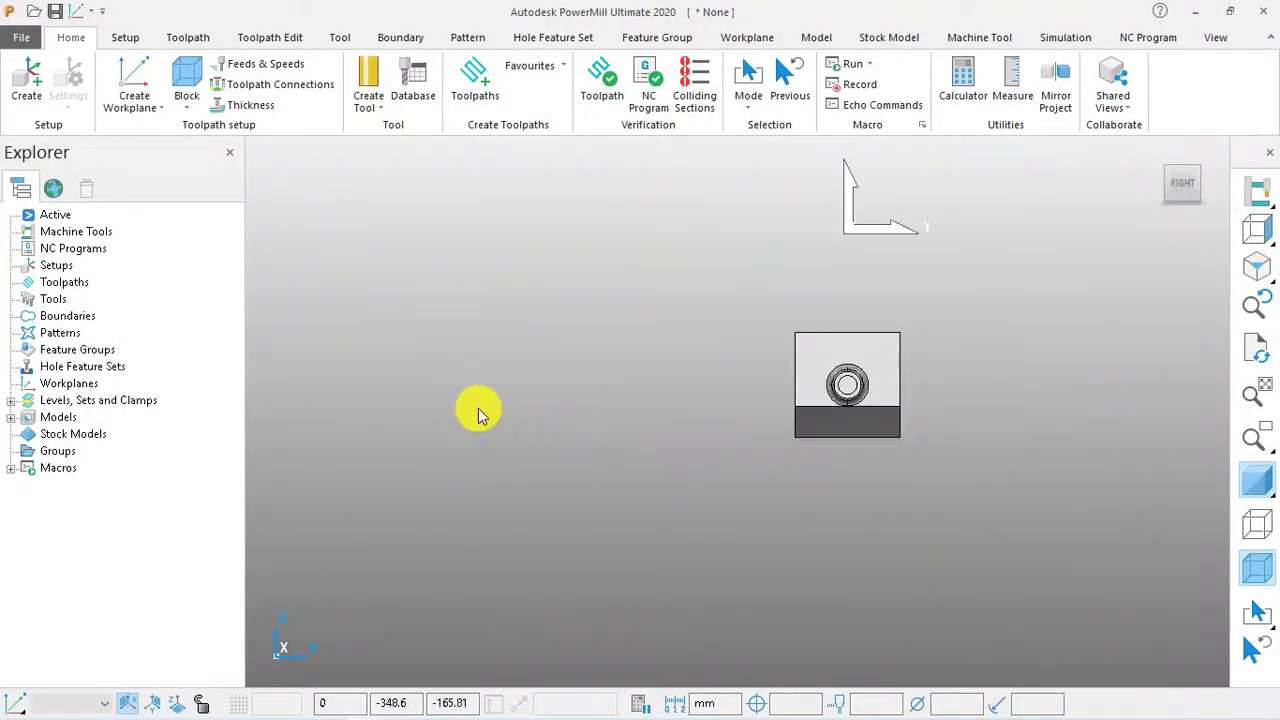
scroll(1020, 303, "up", 2)
scroll(849, 289, "down", 2)
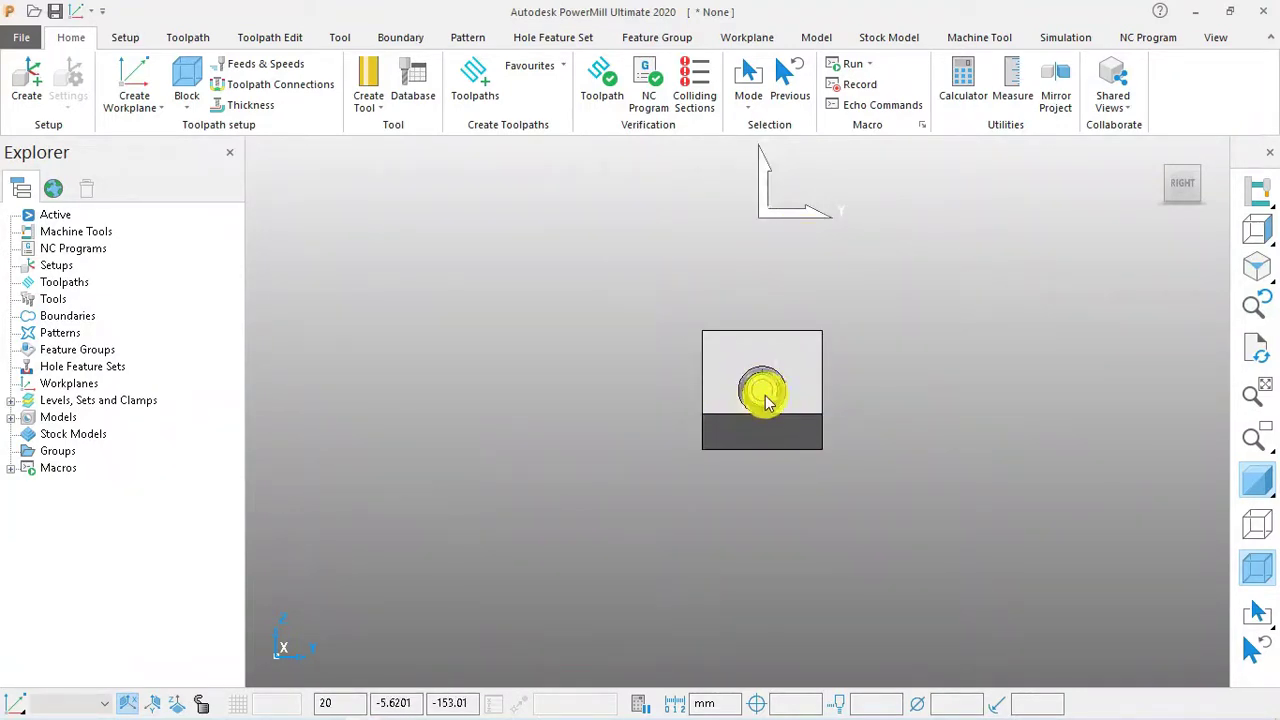
scroll(758, 397, "up", 1)
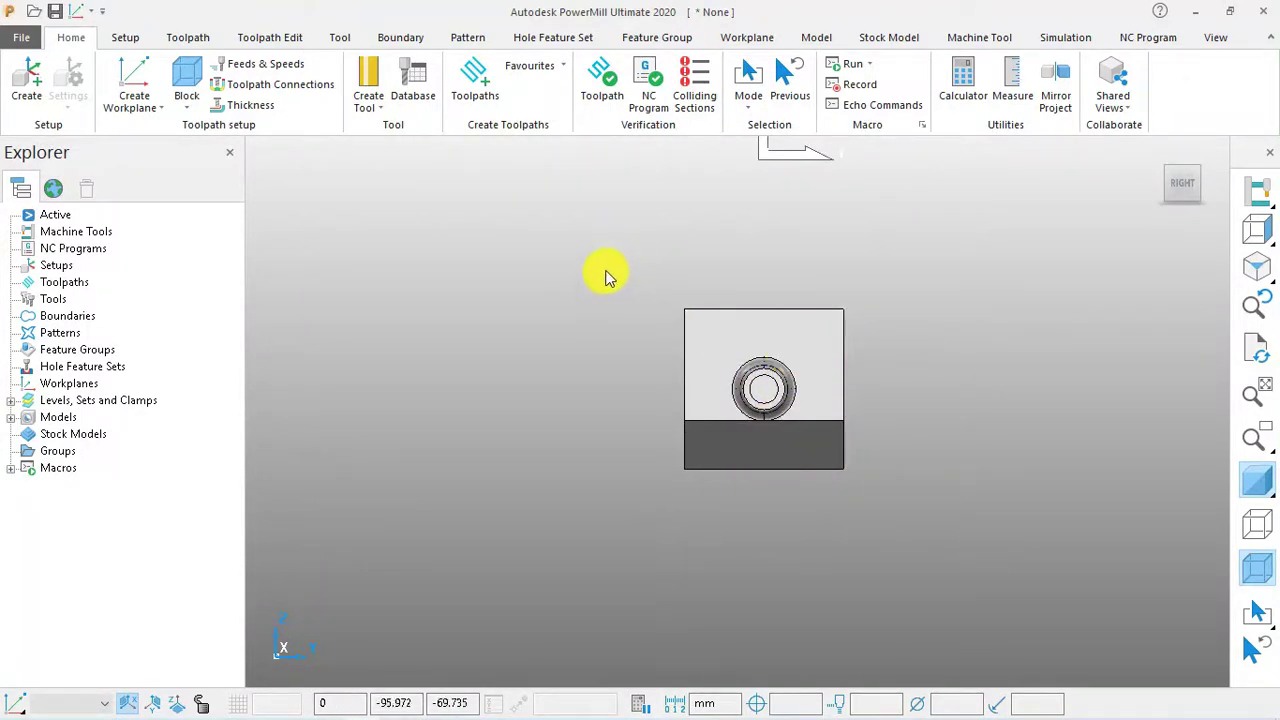
Select the entire part and open its model transform, resetting the rotation angle and the relative distance to 0
left_click_drag(601, 249, 948, 507)
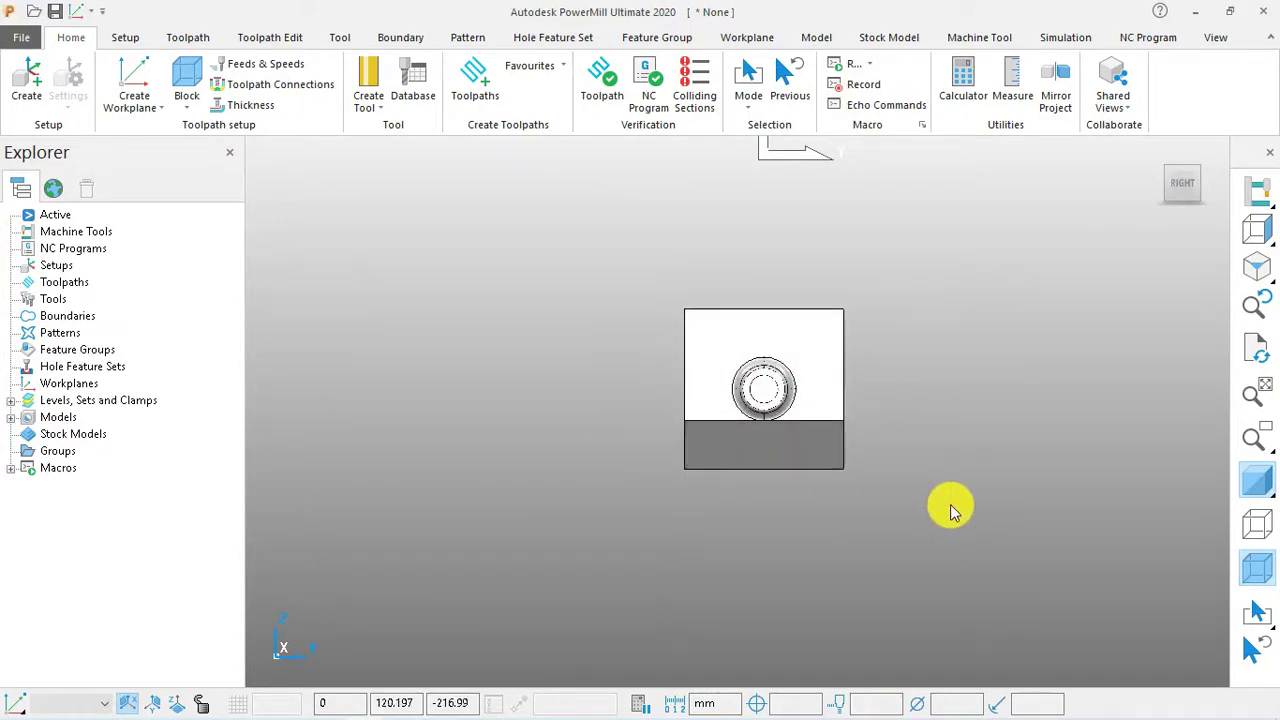
right_click(789, 343)
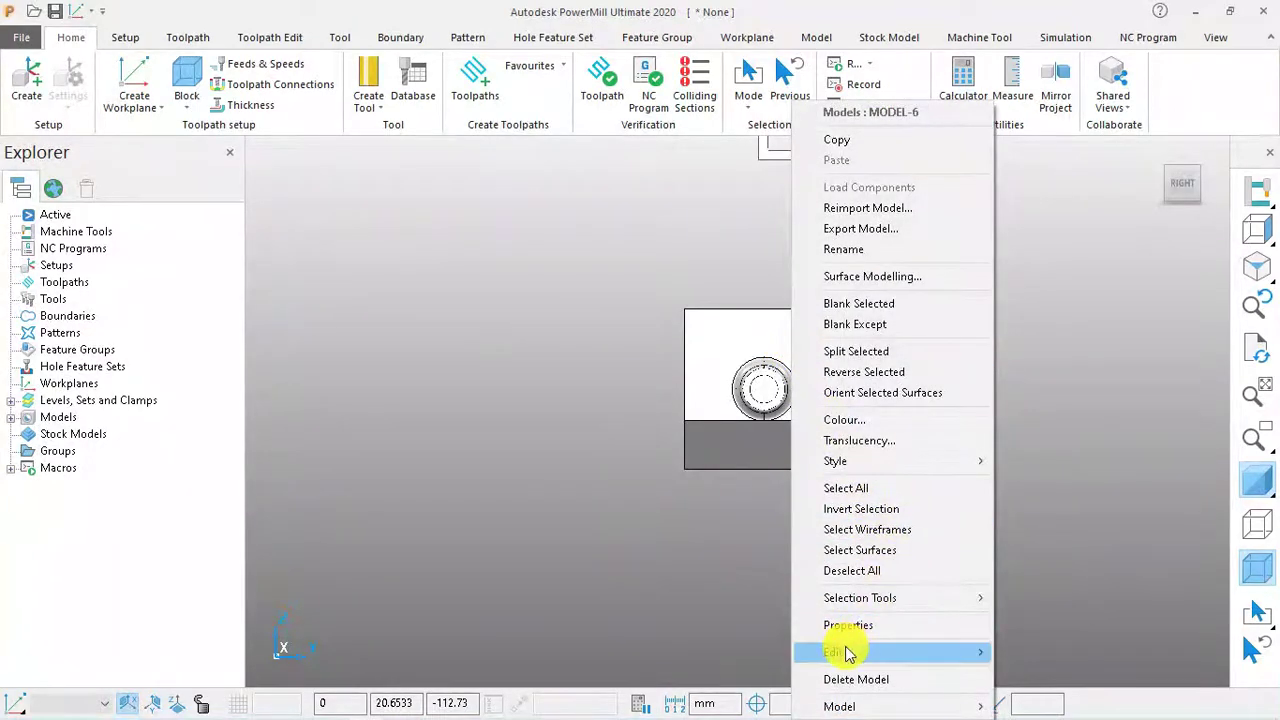
mouse_move(849, 651)
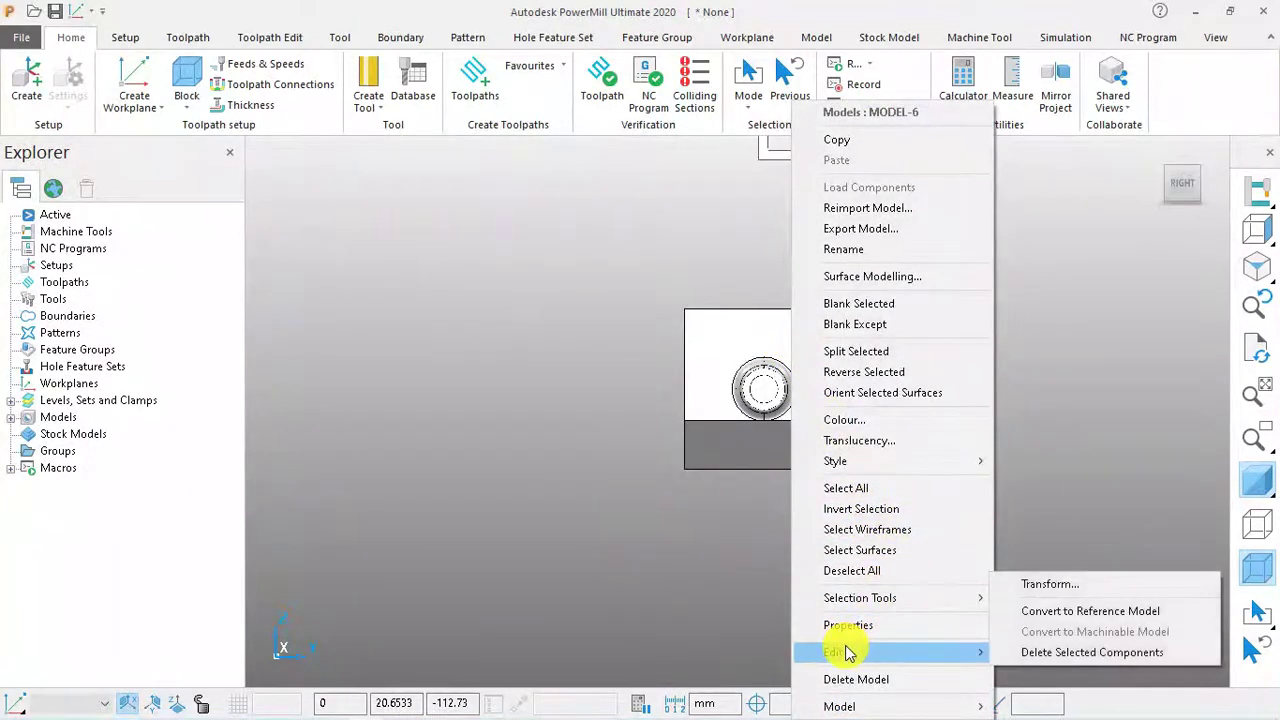
left_click(1057, 584)
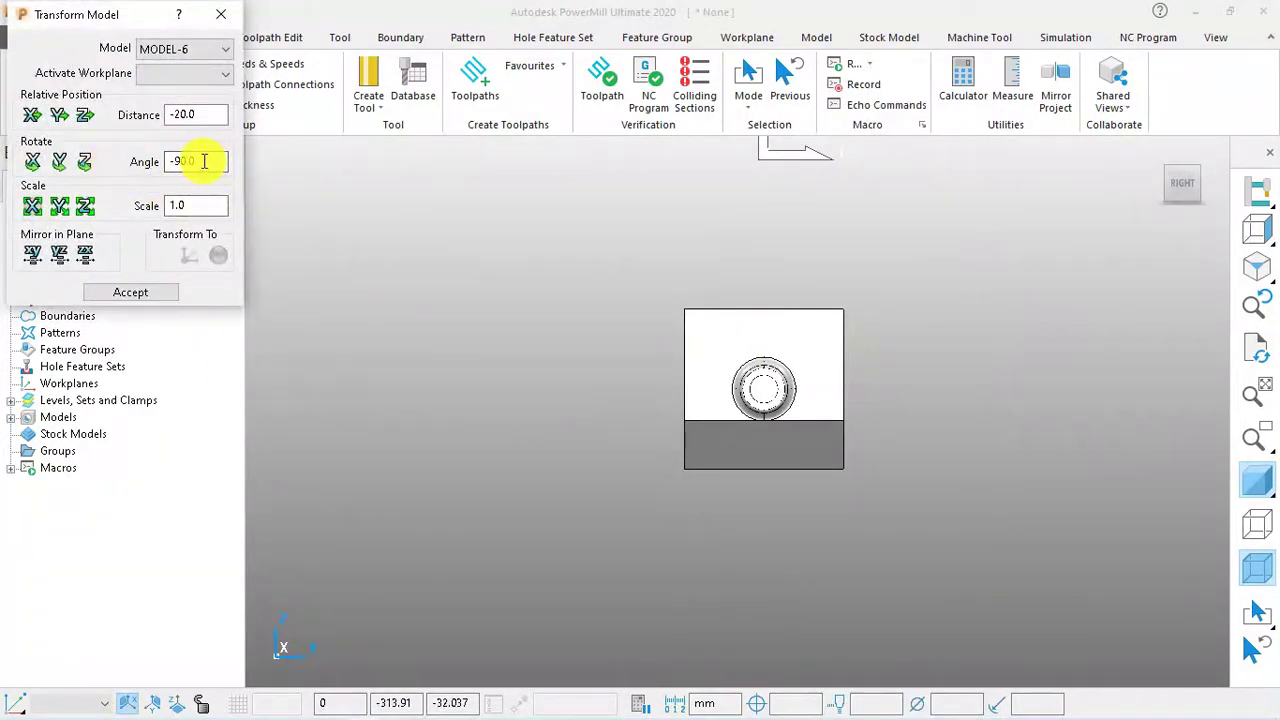
left_click_drag(205, 161, 171, 168)
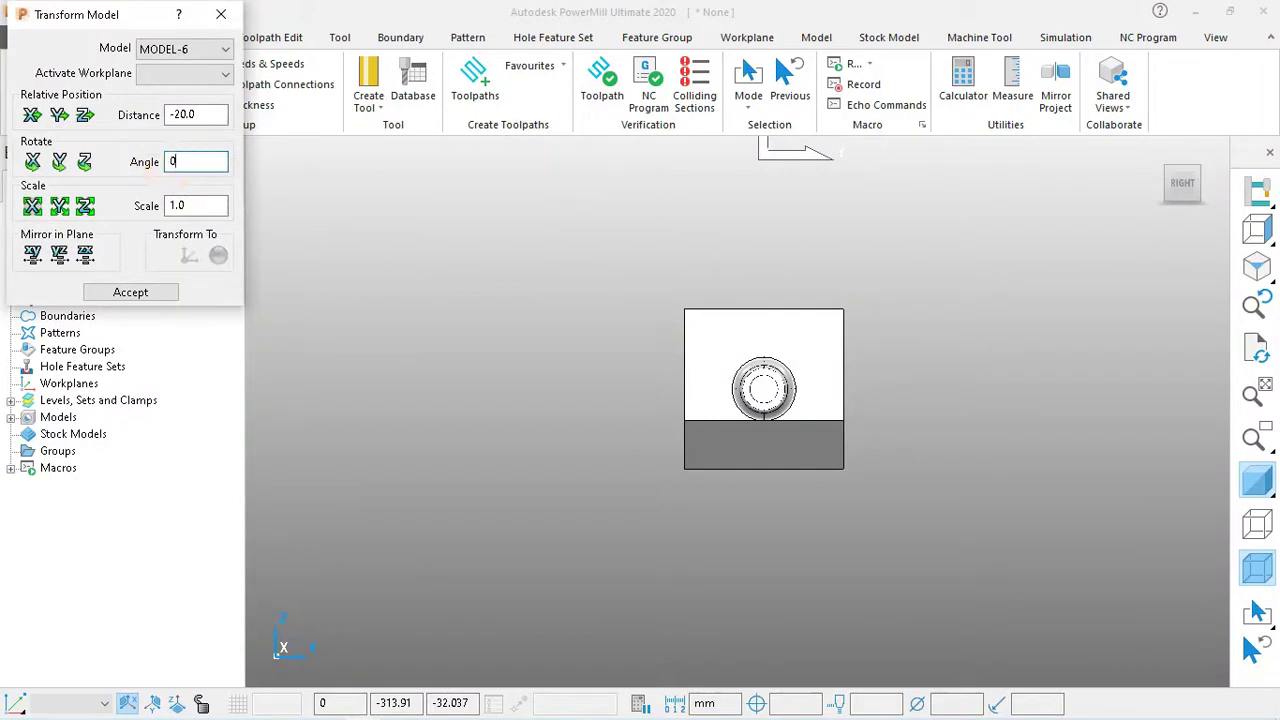
type("0")
left_click_drag(205, 115, 150, 118)
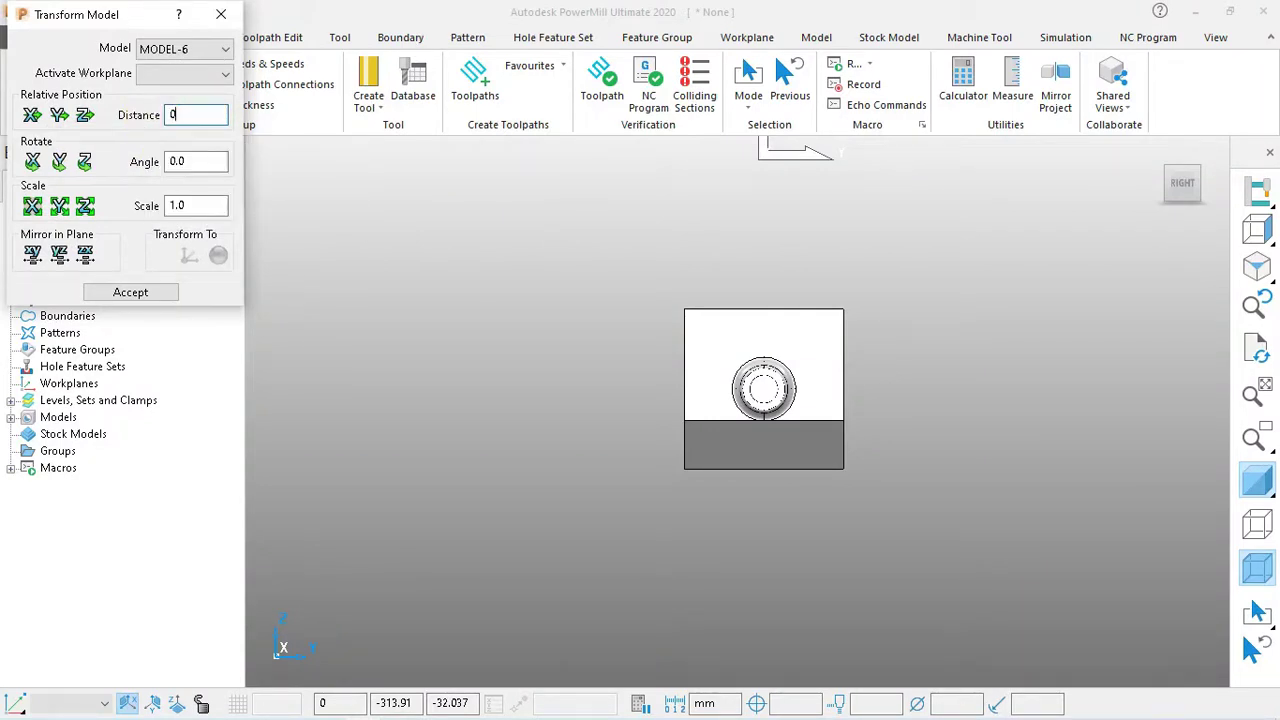
type("0")
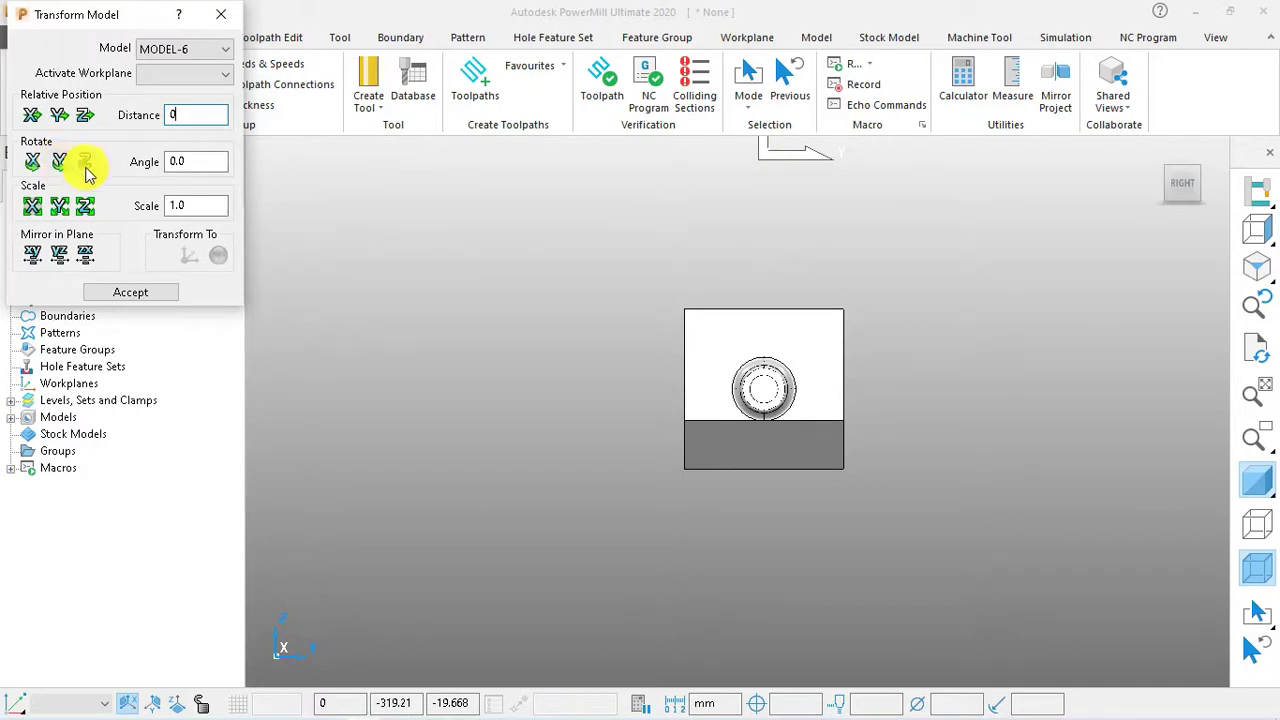
Rotate the model -90 degrees around the Y axis and accept the transform
scroll(628, 391, "down", 1)
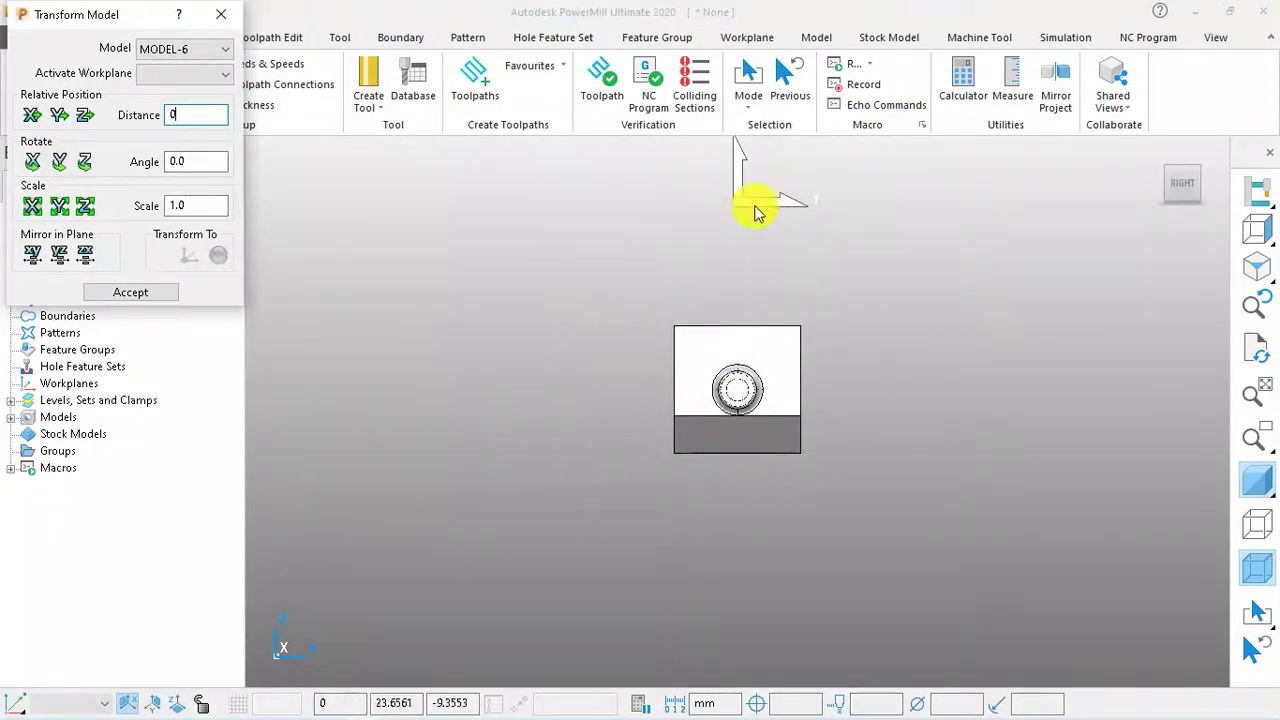
scroll(840, 412, "down", 1)
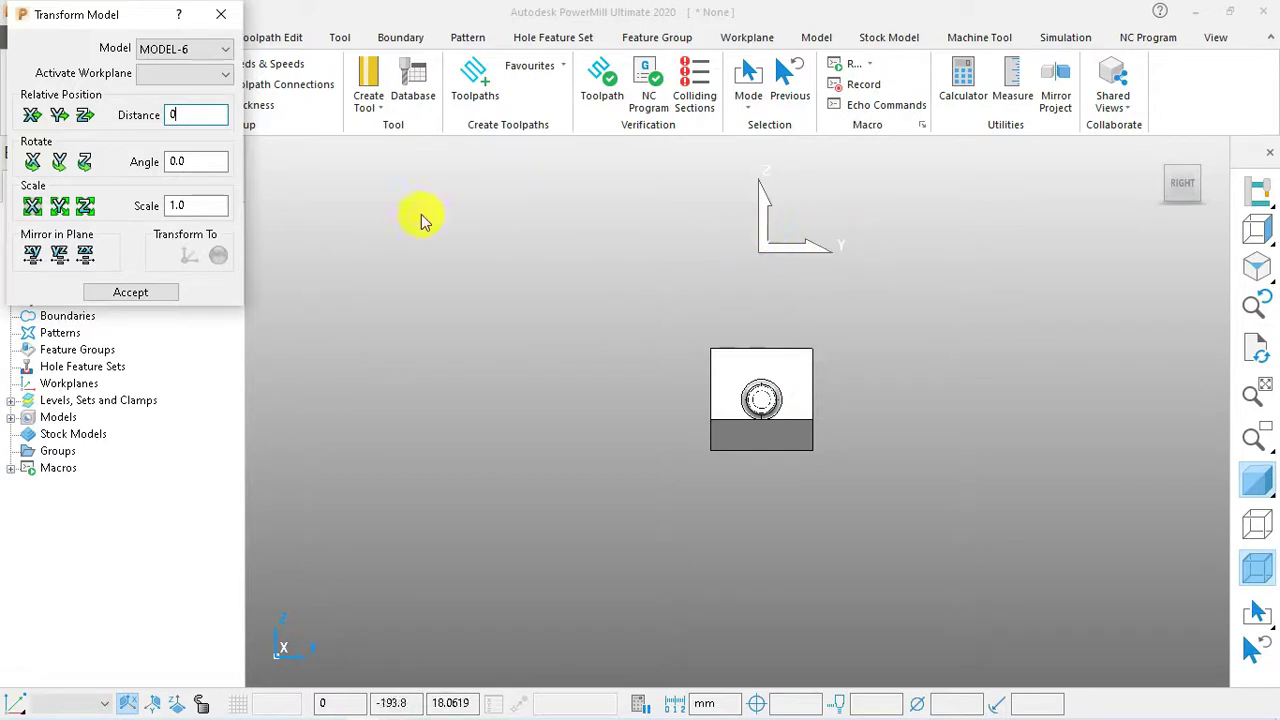
left_click(204, 163)
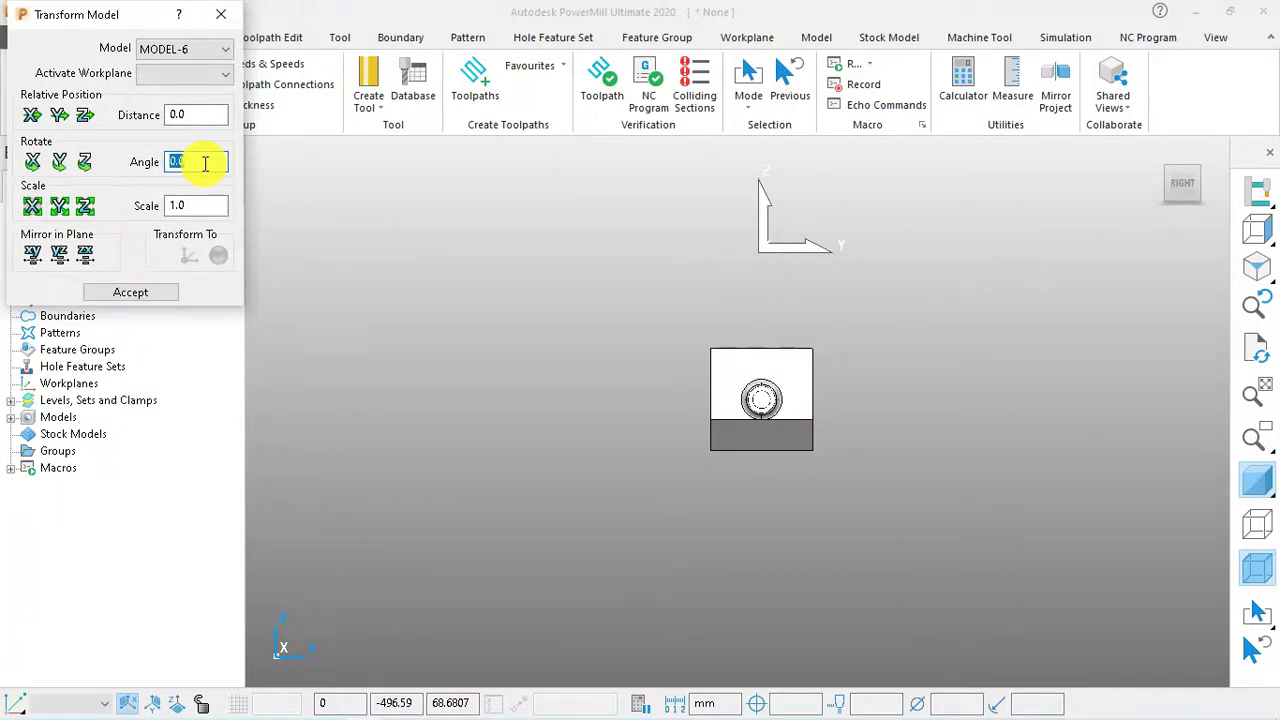
type("-")
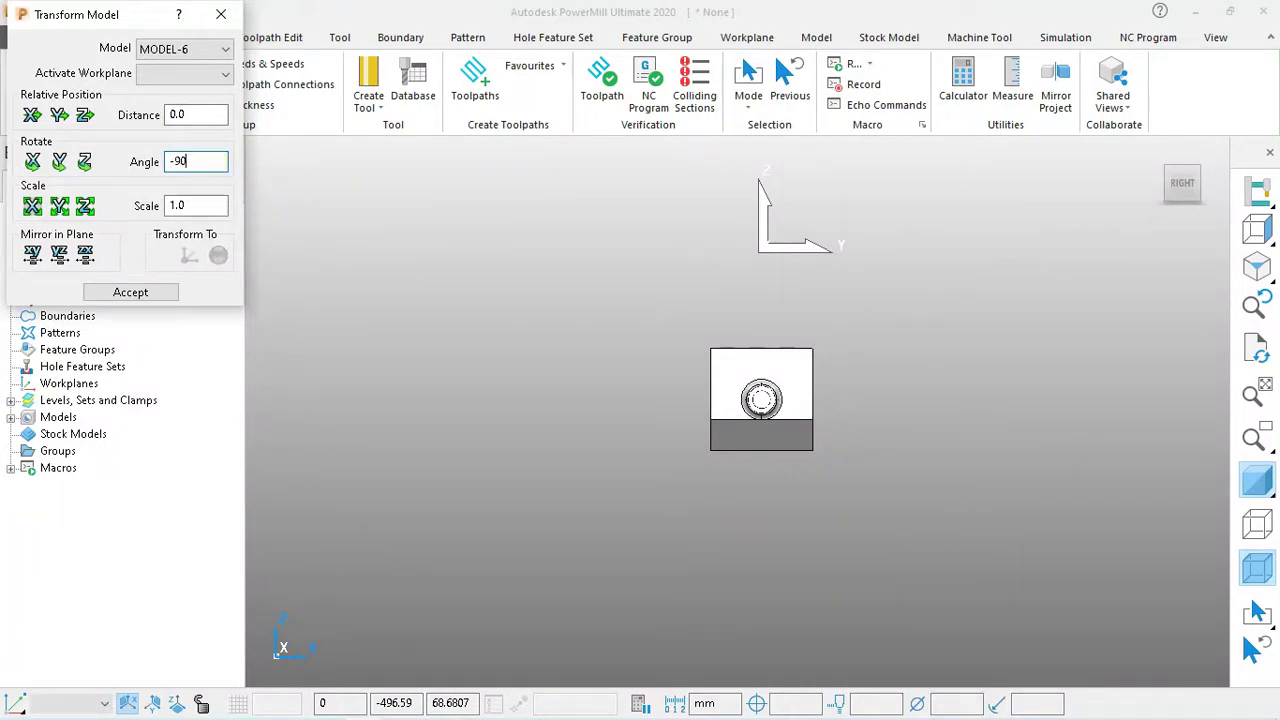
type("90")
left_click(61, 163)
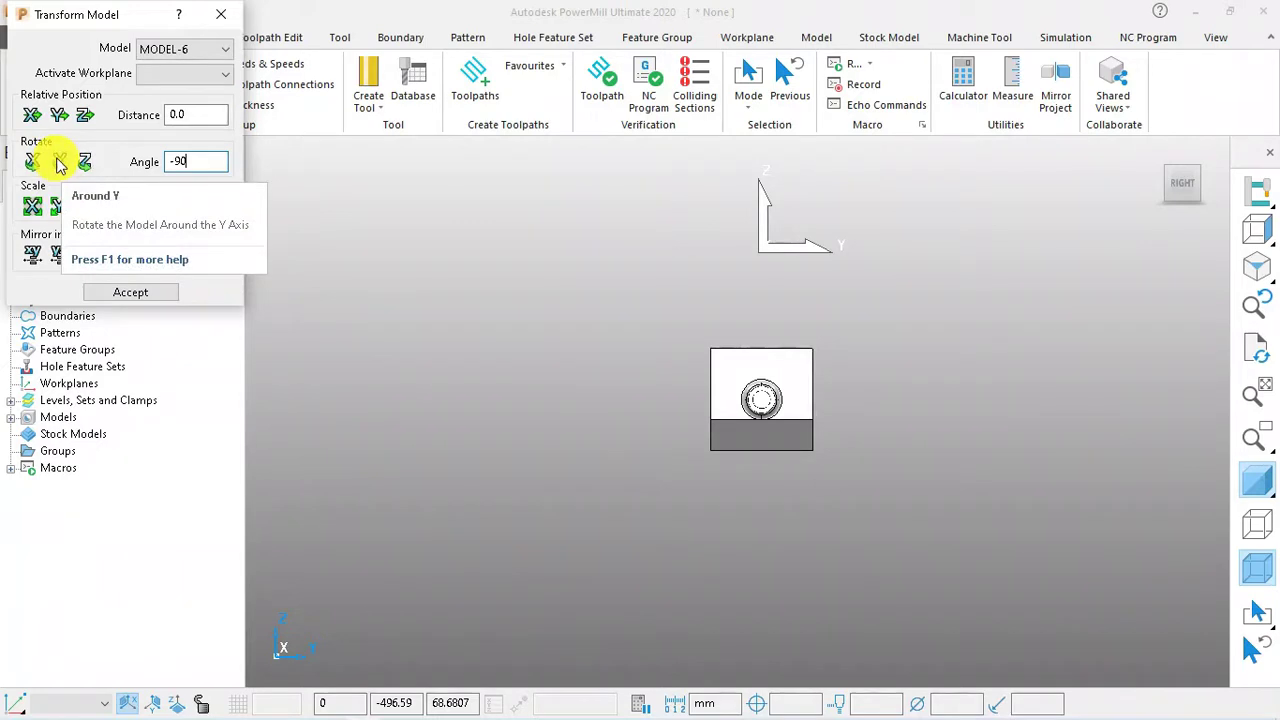
left_click(59, 163)
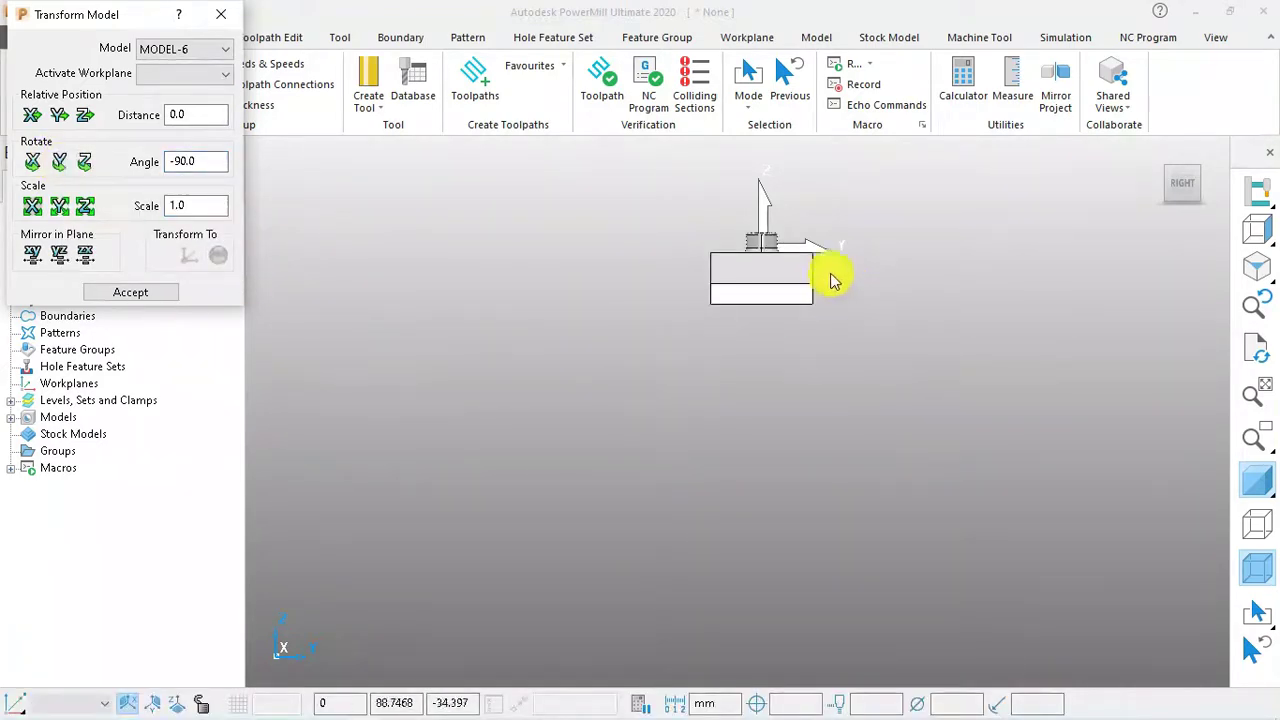
scroll(757, 209, "up", 5)
scroll(754, 343, "down", 4)
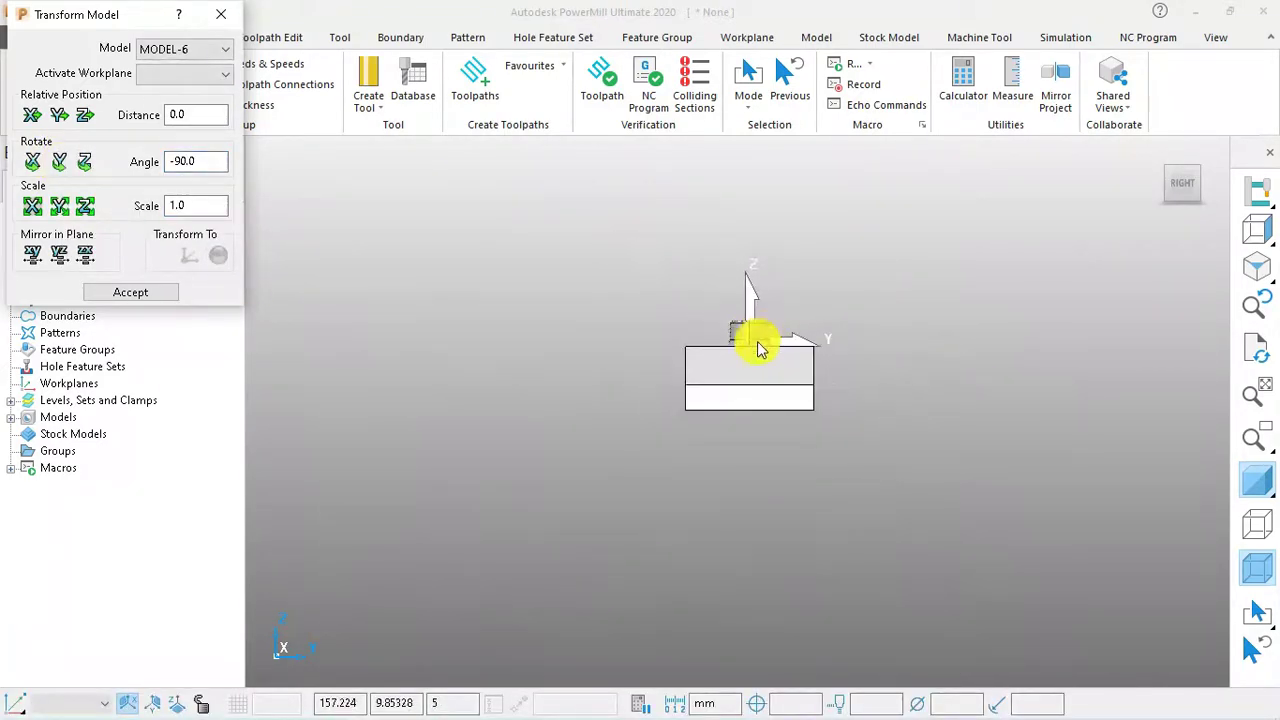
scroll(758, 345, "up", 3)
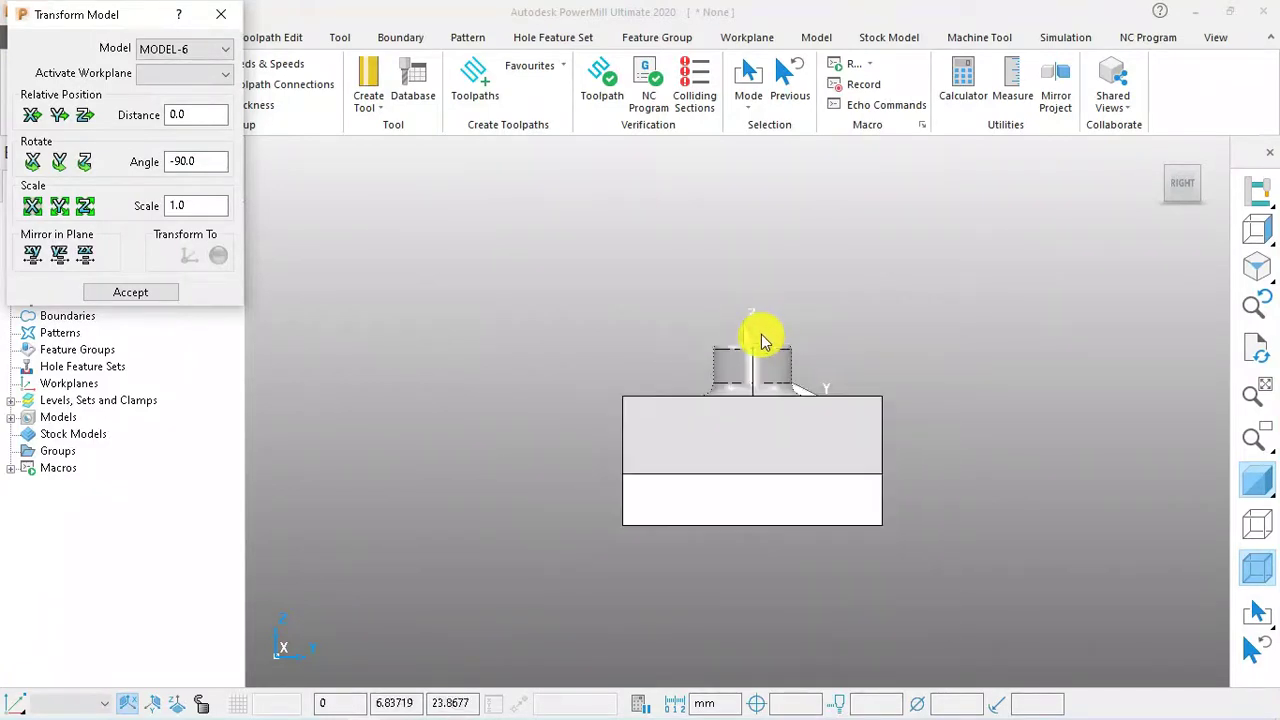
scroll(760, 342, "down", 2)
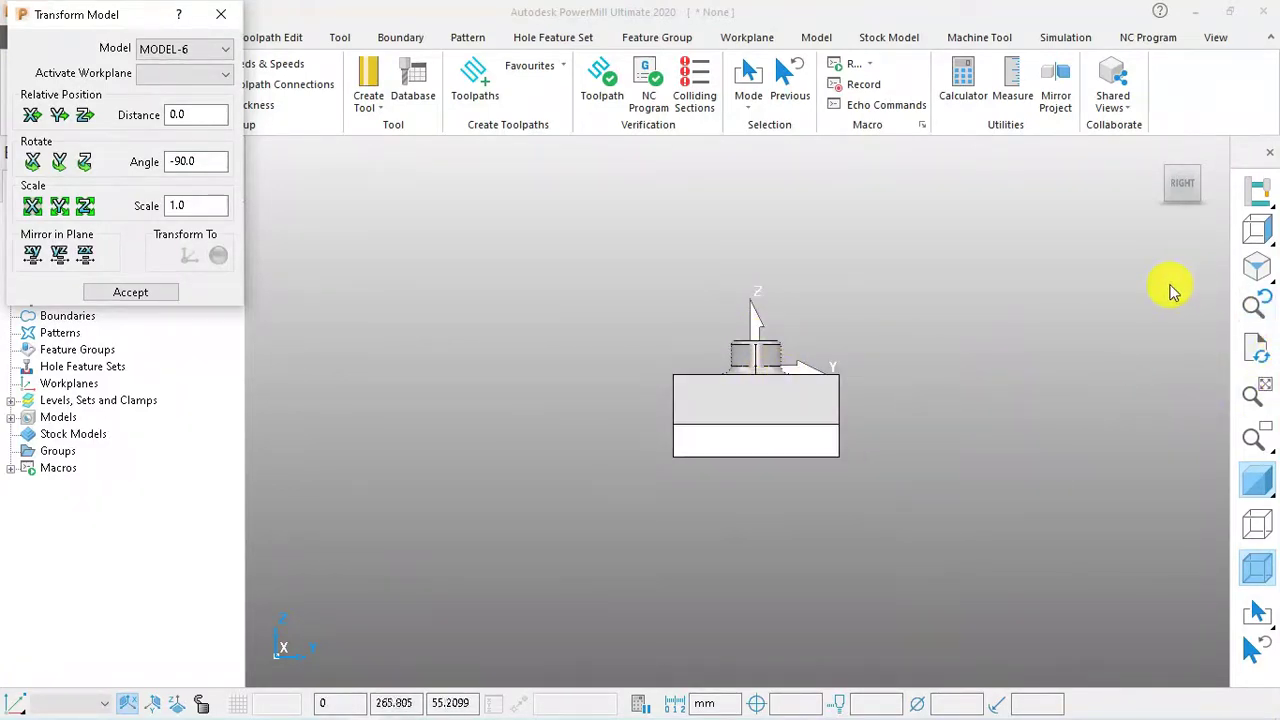
left_click(118, 294)
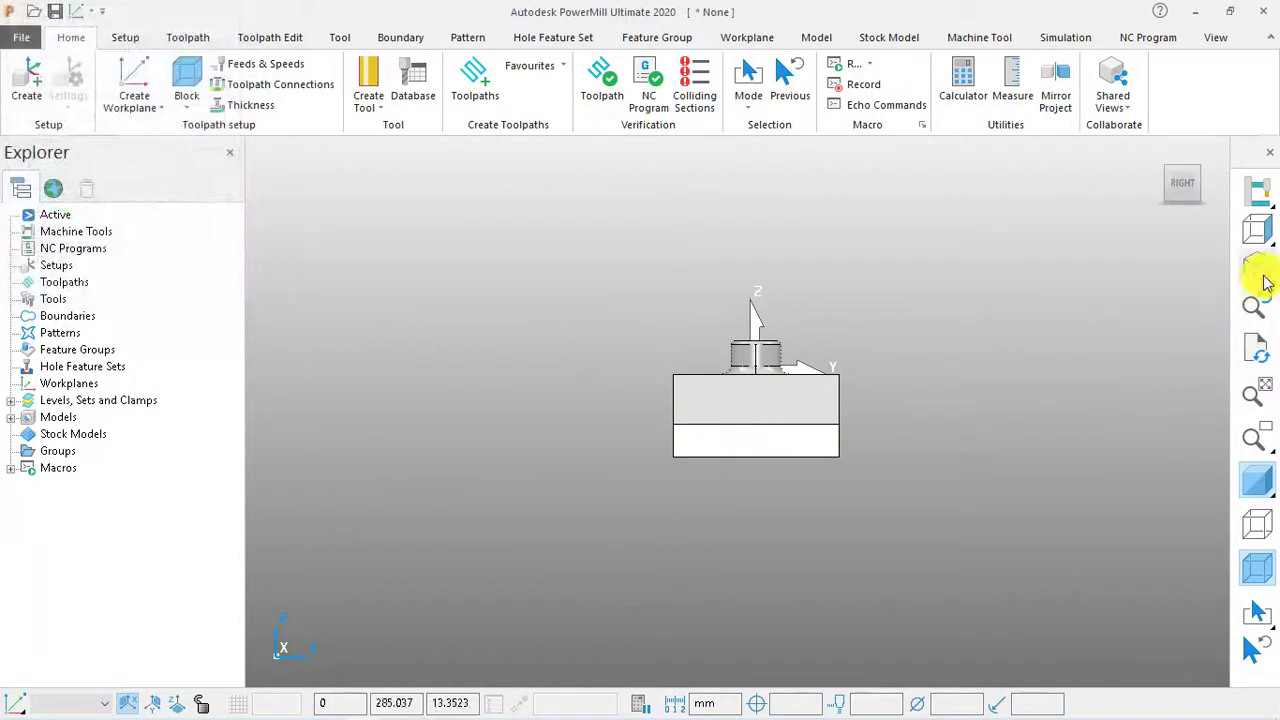
Examine the rotated part and its upright boss from the top and at an oblique angle relative to the axes
mouse_move(1265, 240)
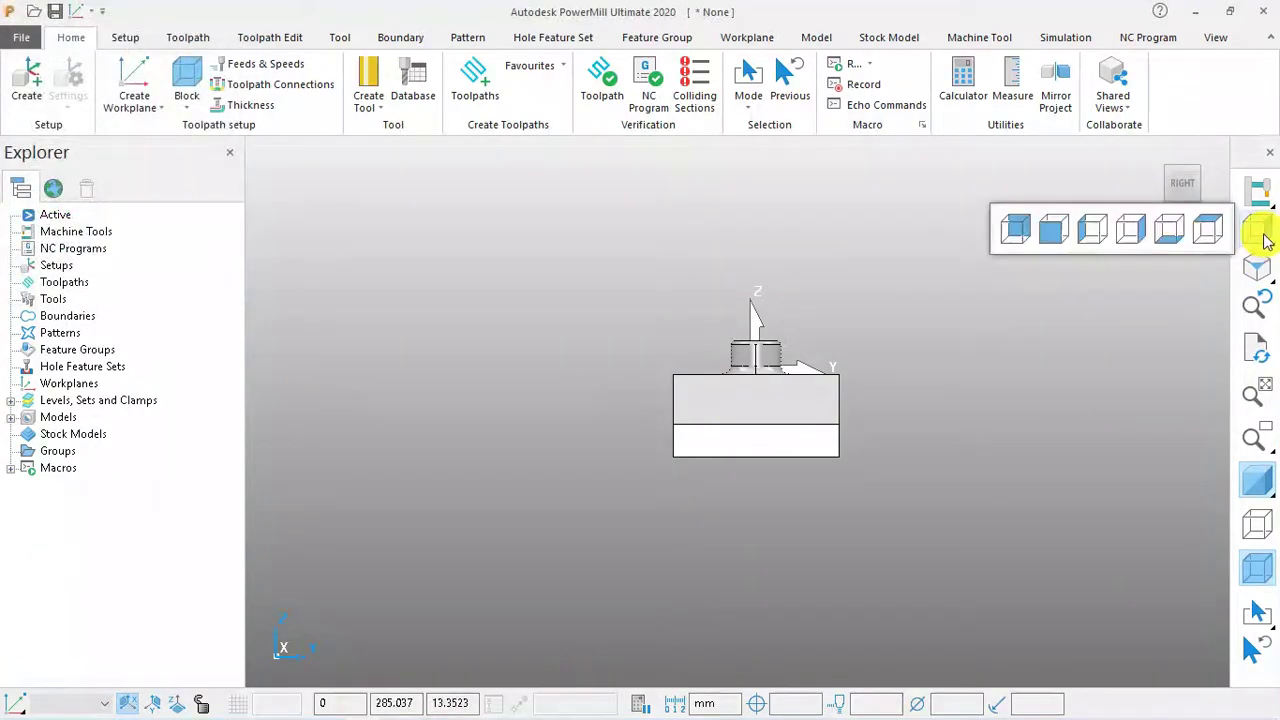
left_click(1207, 229)
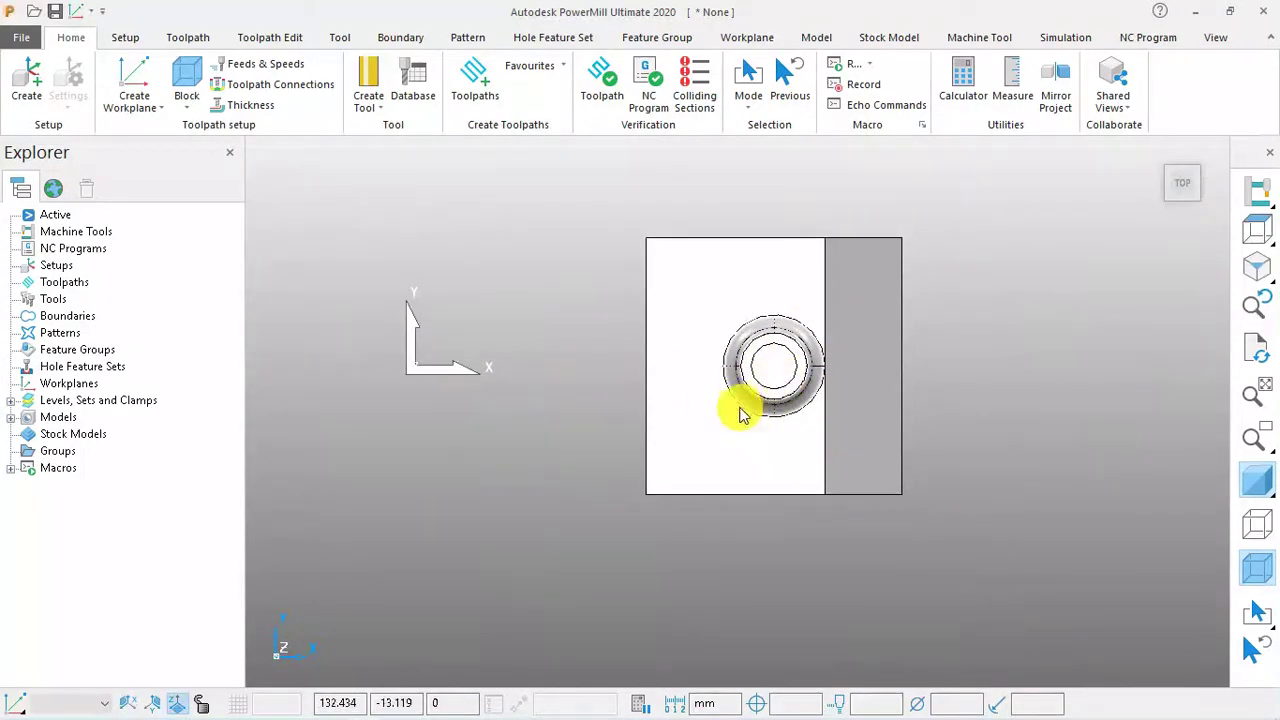
middle_click_drag(737, 409, 867, 331)
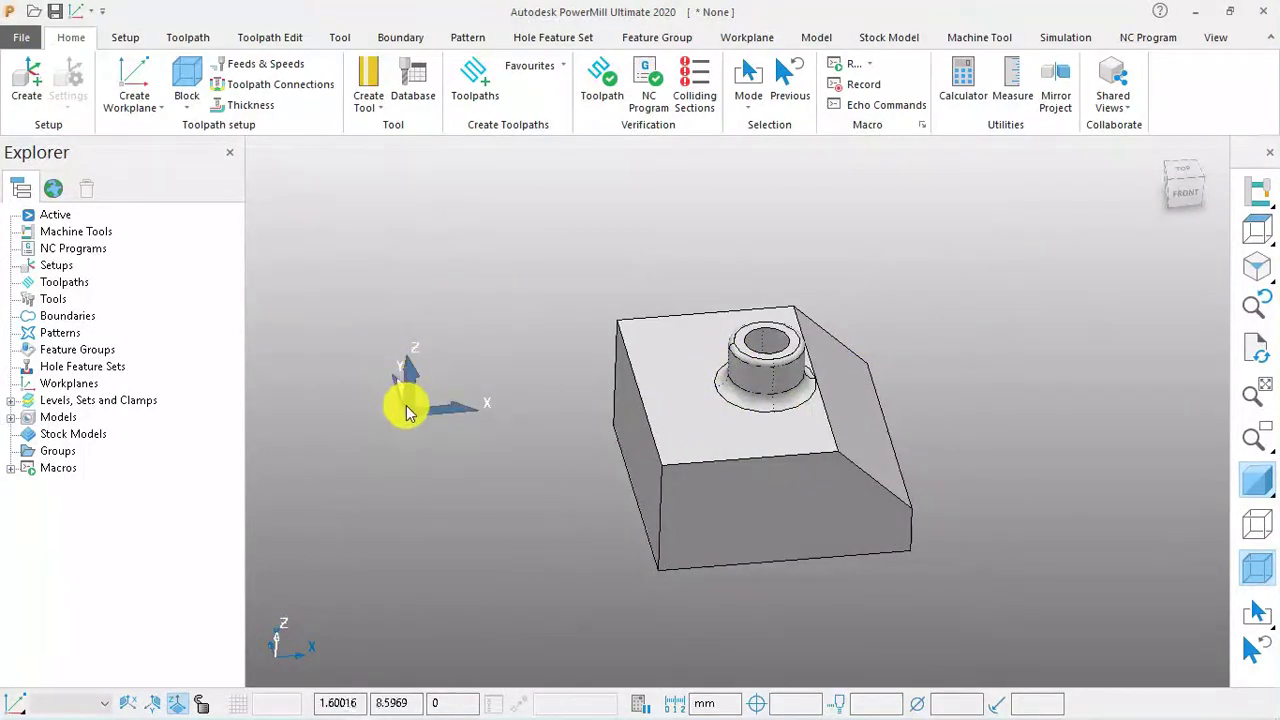
scroll(406, 413, "up", 2)
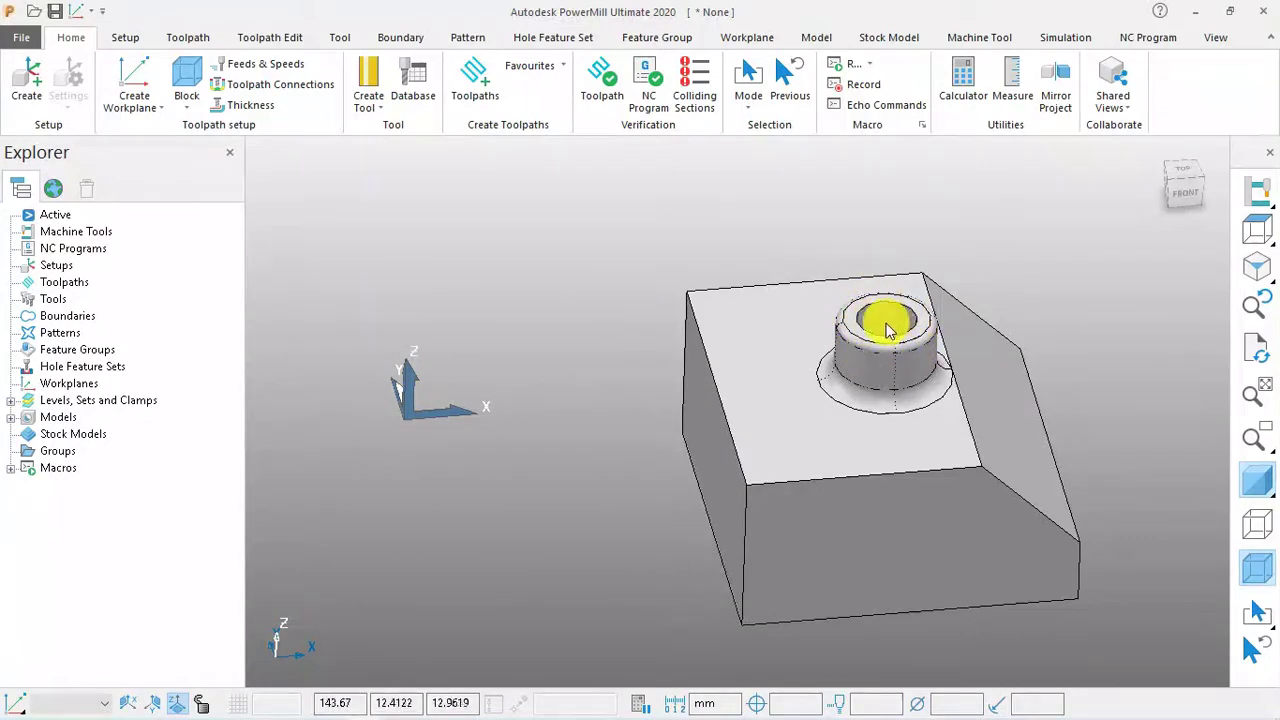
scroll(883, 321, "up", 3)
scroll(709, 354, "down", 5)
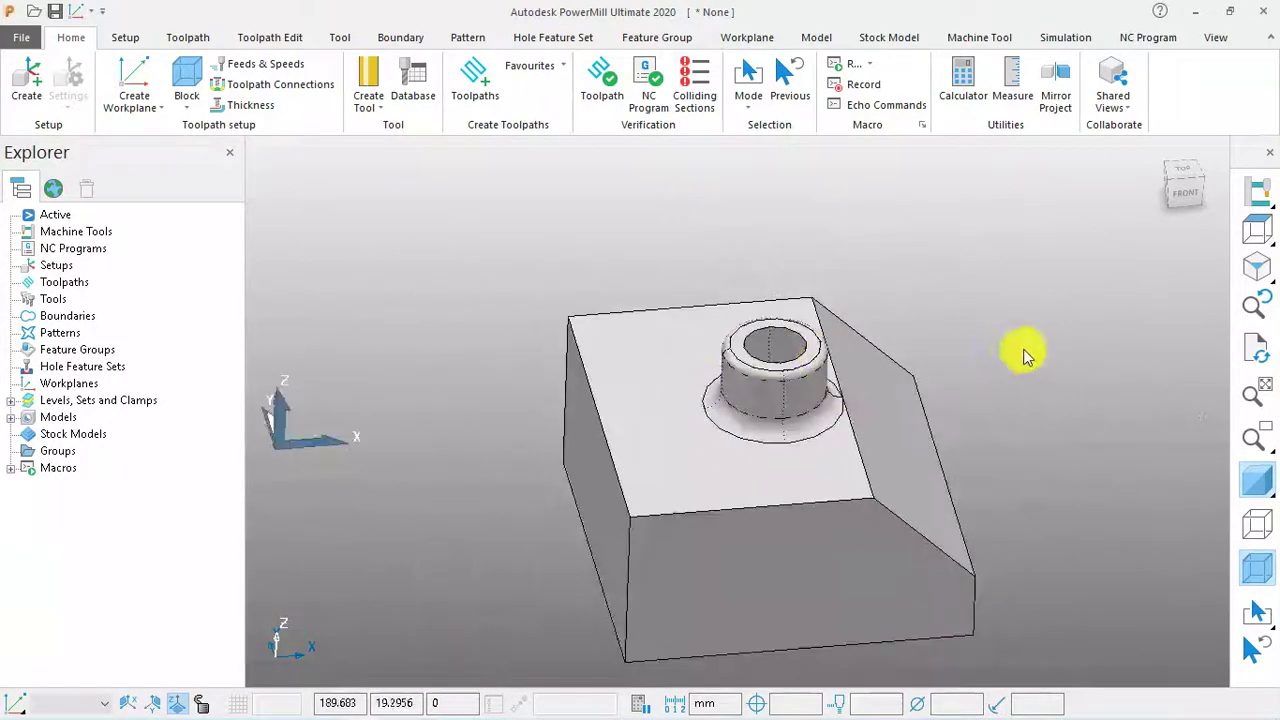
Examine the boss and the part's offset from the origin straight on in the top view
left_click(1250, 228)
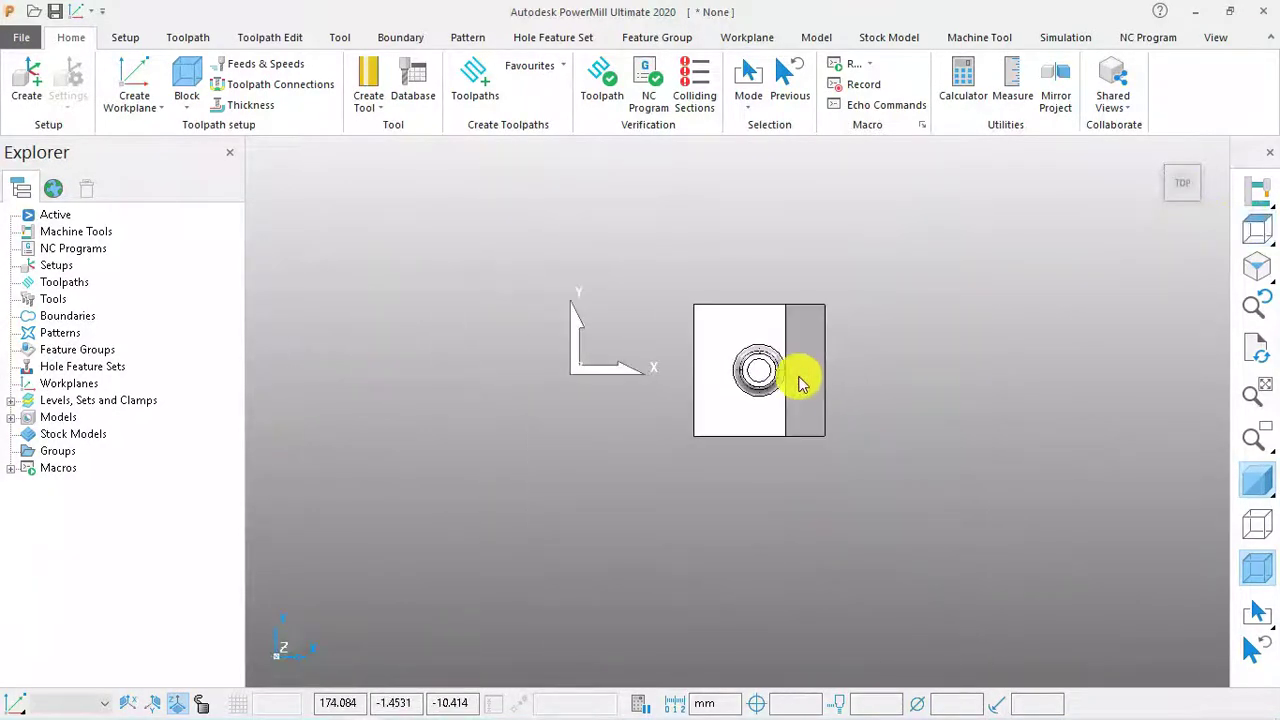
scroll(727, 388, "up", 3)
scroll(745, 370, "down", 2)
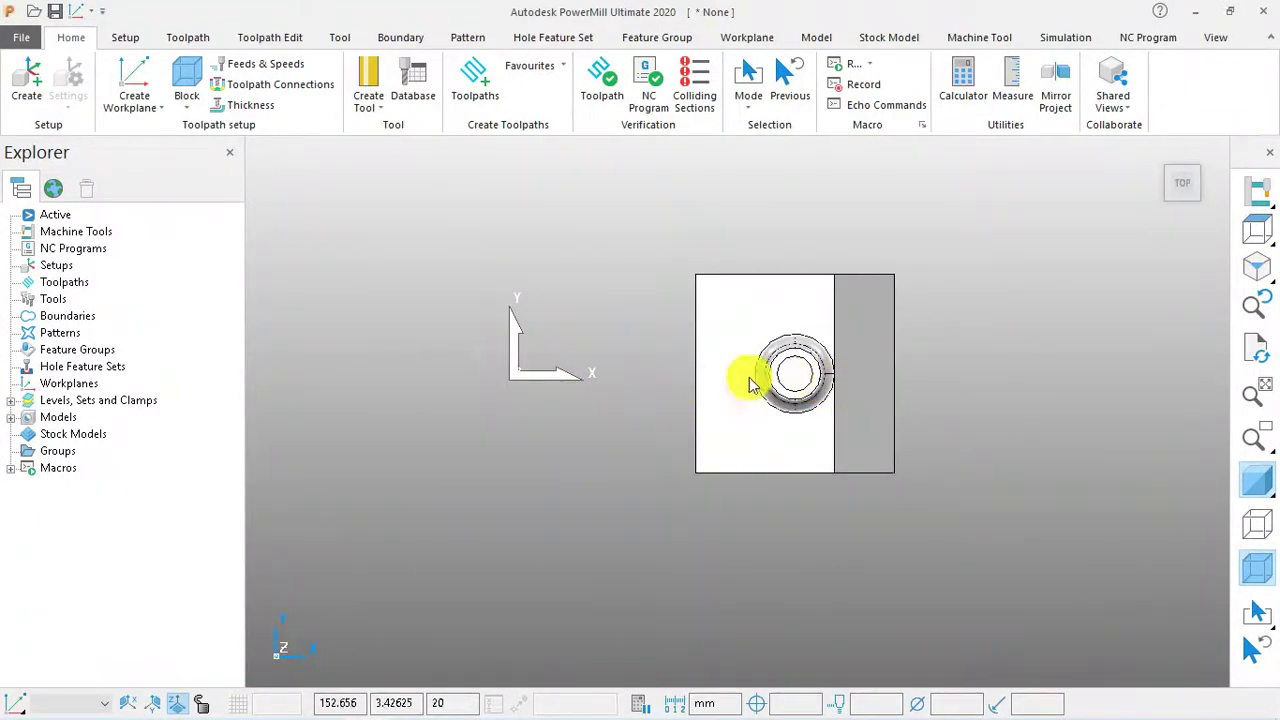
scroll(500, 365, "up", 3)
scroll(543, 337, "down", 3)
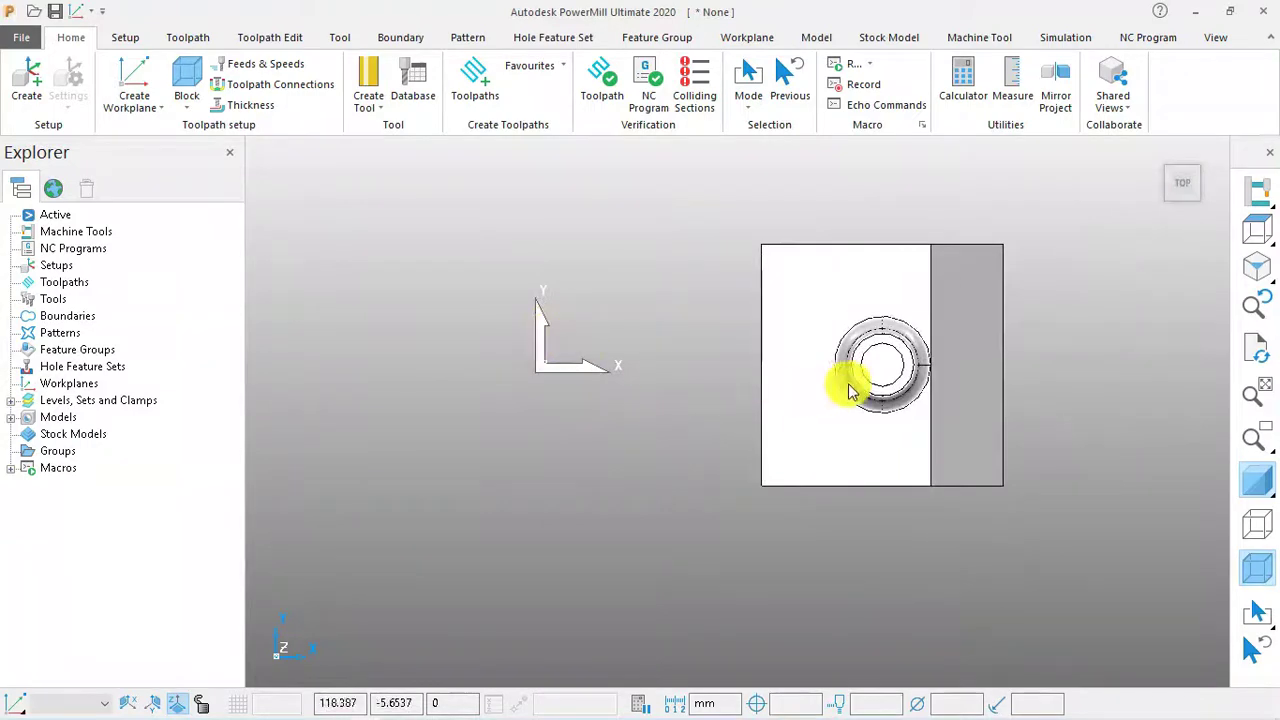
scroll(910, 375, "up", 3)
scroll(828, 358, "down", 3)
scroll(826, 357, "up", 2)
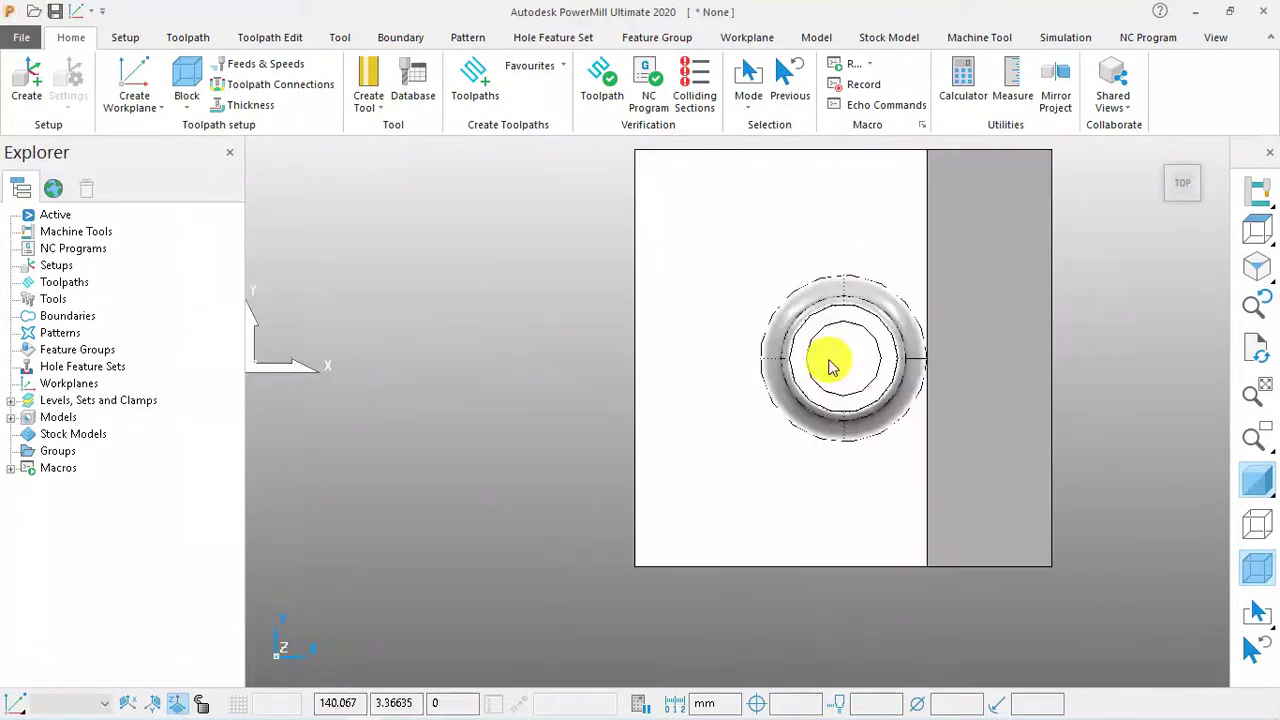
scroll(731, 423, "down", 3)
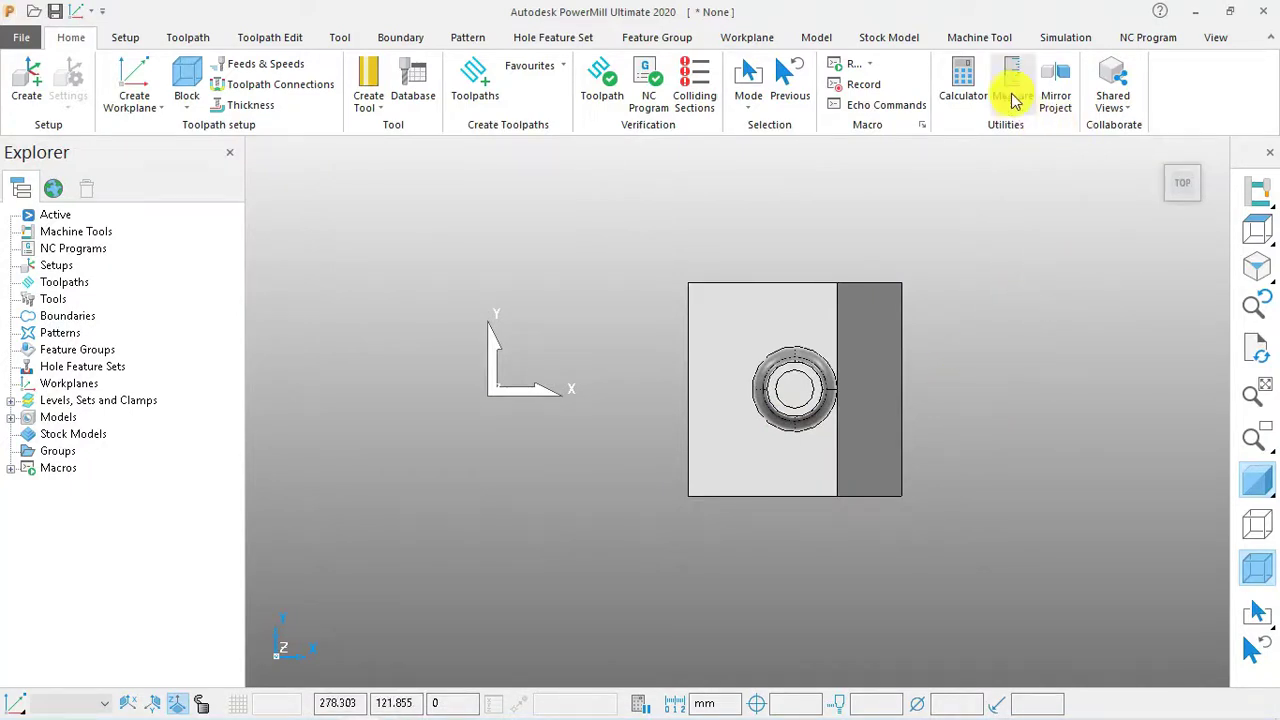
left_click(188, 85)
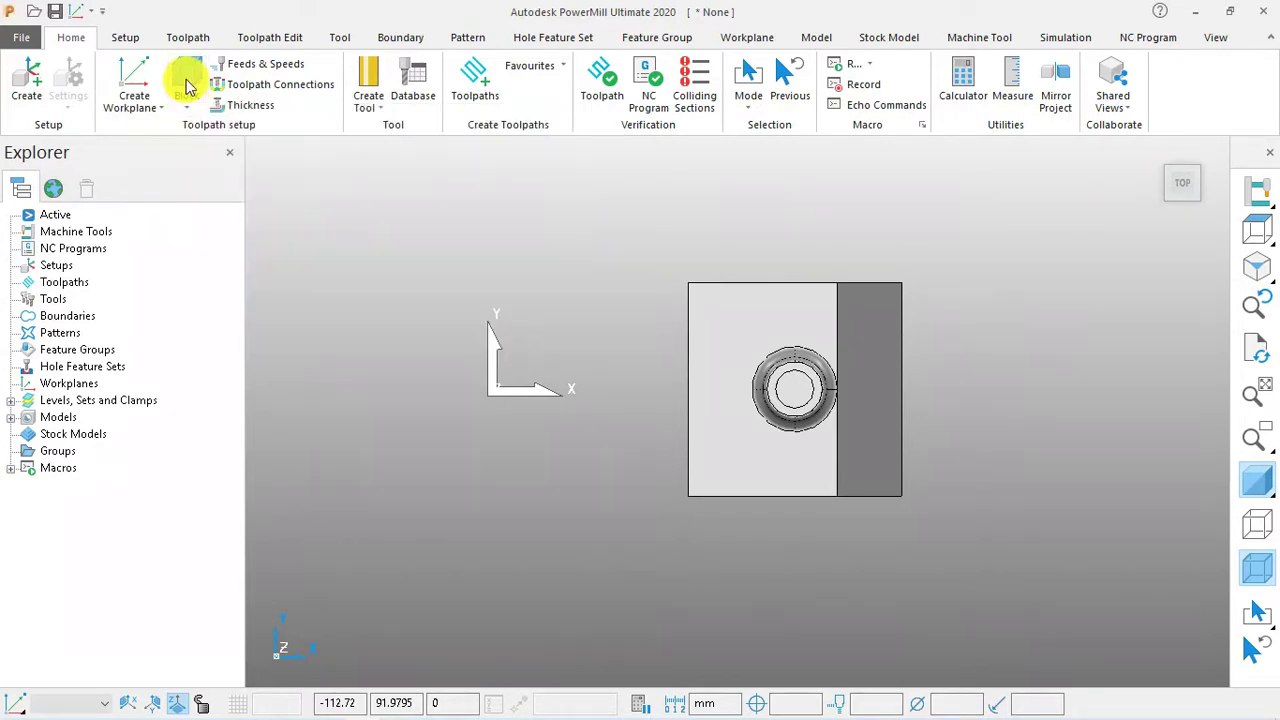
left_click(293, 494)
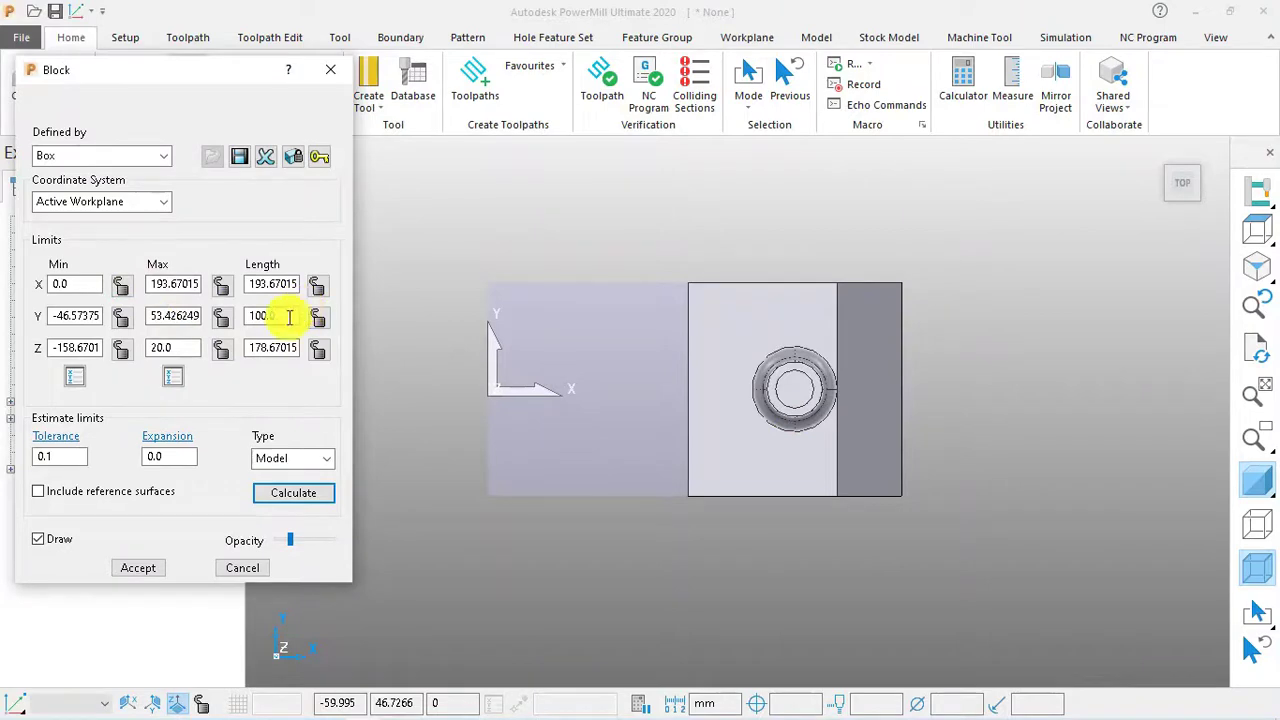
left_click(164, 159)
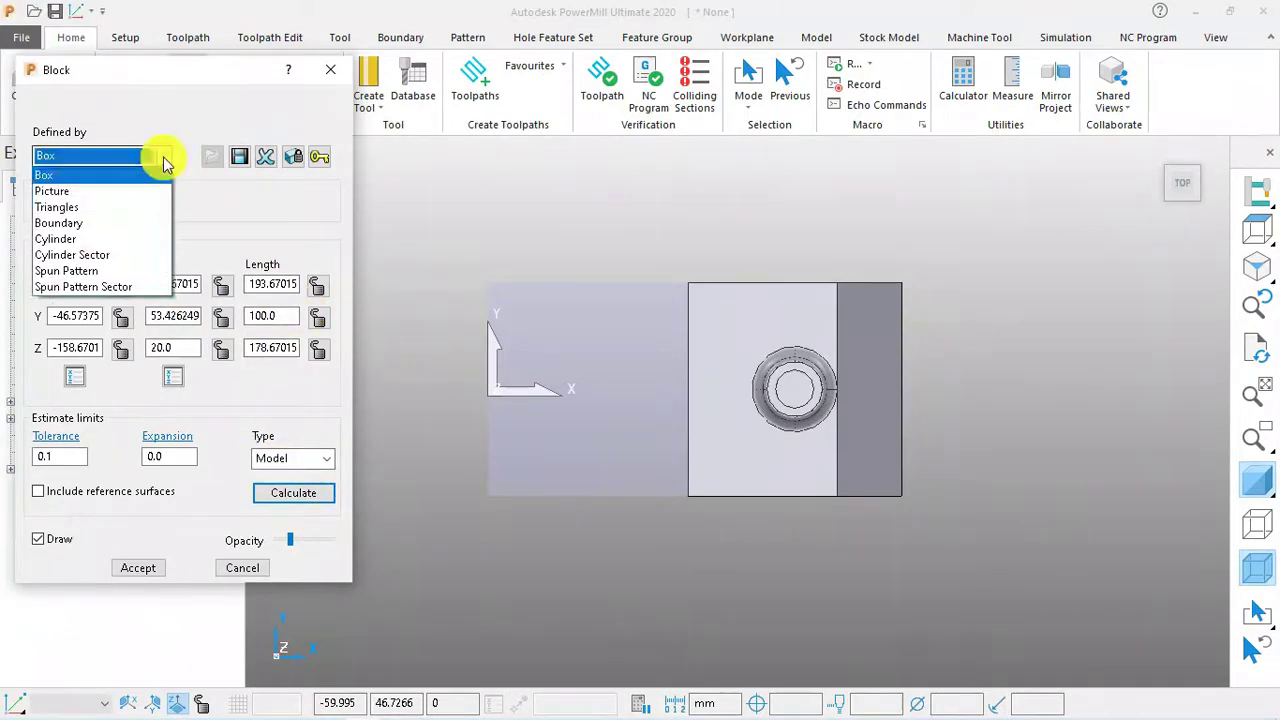
left_click(690, 252)
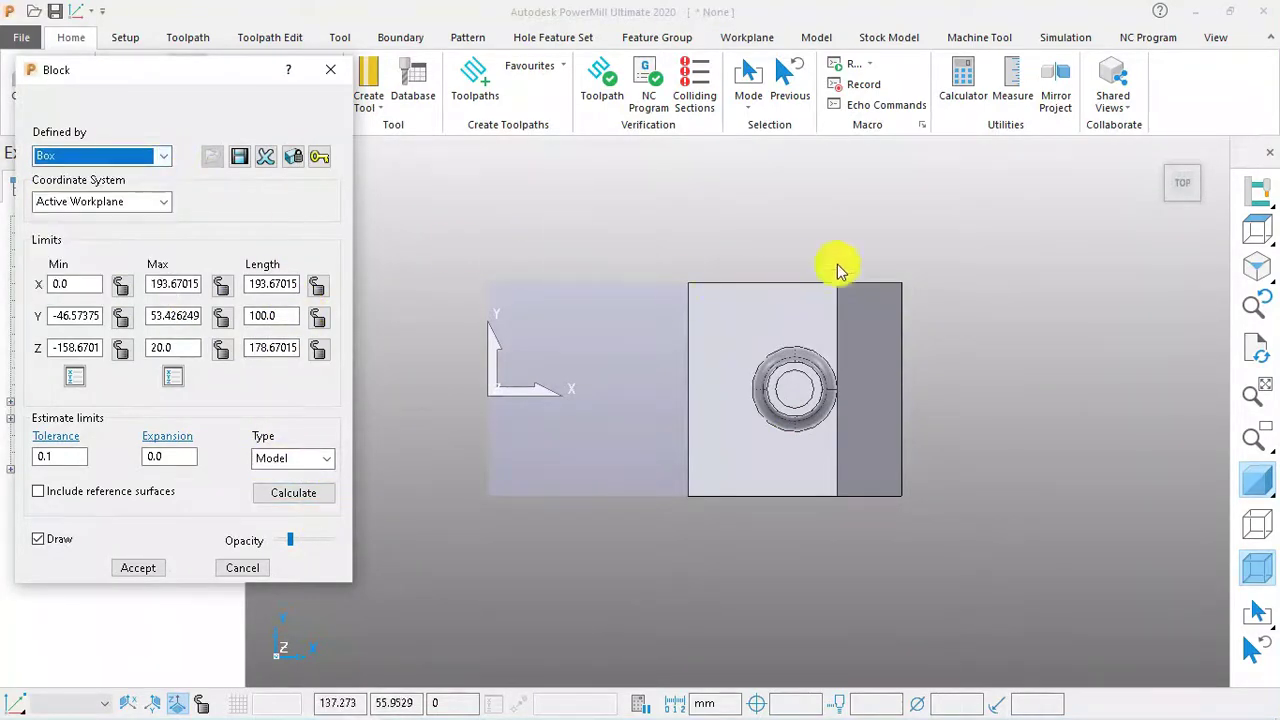
left_click(242, 567)
Select the inner bore surface of the boss and calculate a Cylinder block around it in the active workplane
middle_click_drag(938, 474, 874, 337)
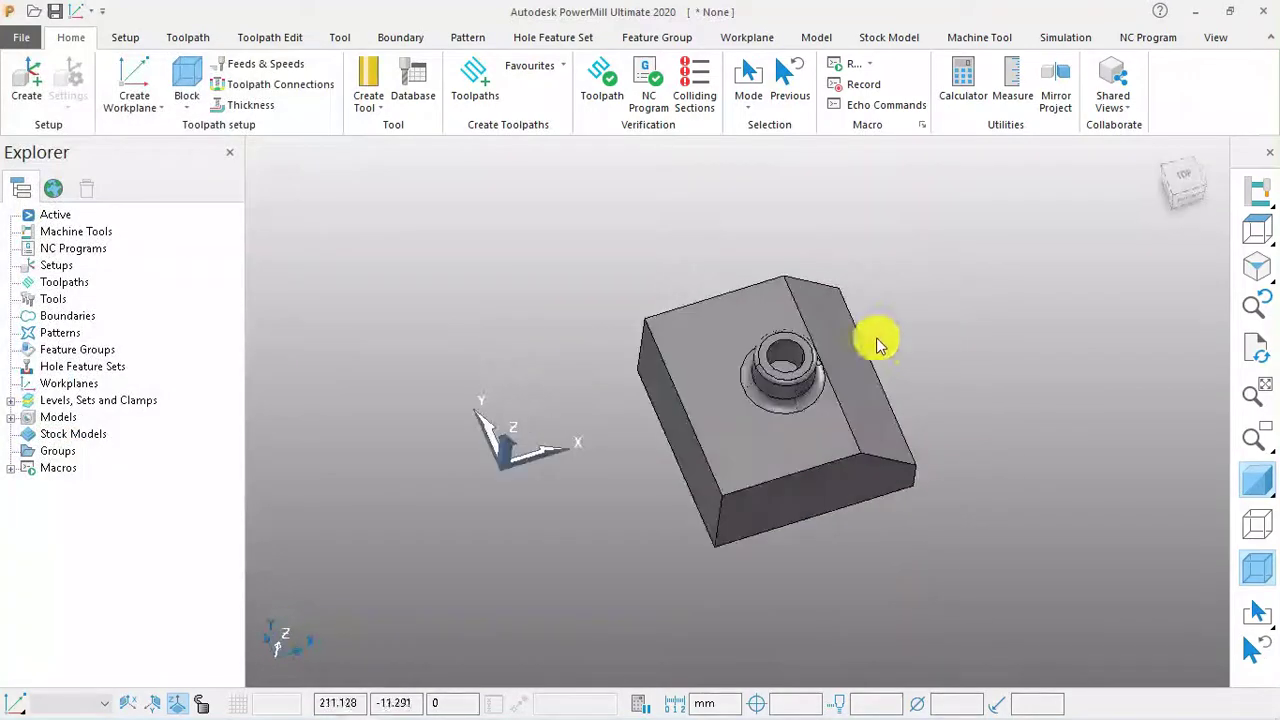
scroll(780, 354, "up", 5)
scroll(760, 340, "down", 1)
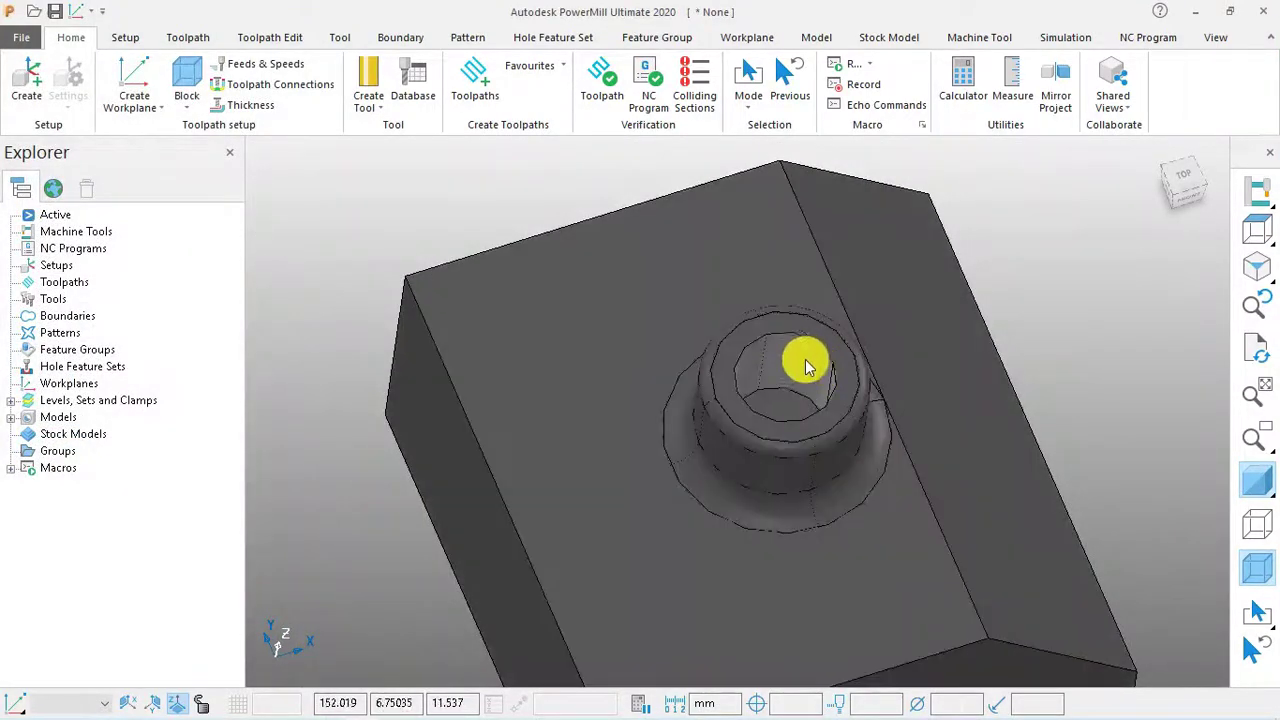
scroll(768, 390, "up", 2)
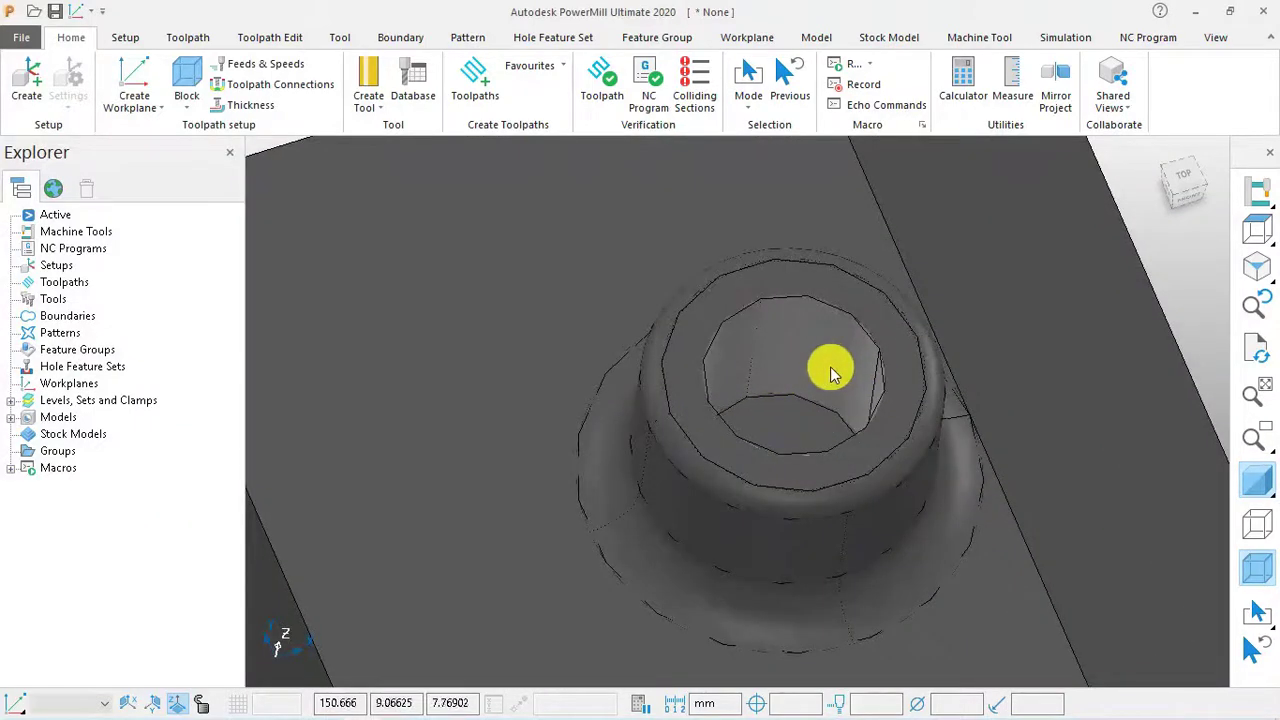
left_click(174, 90)
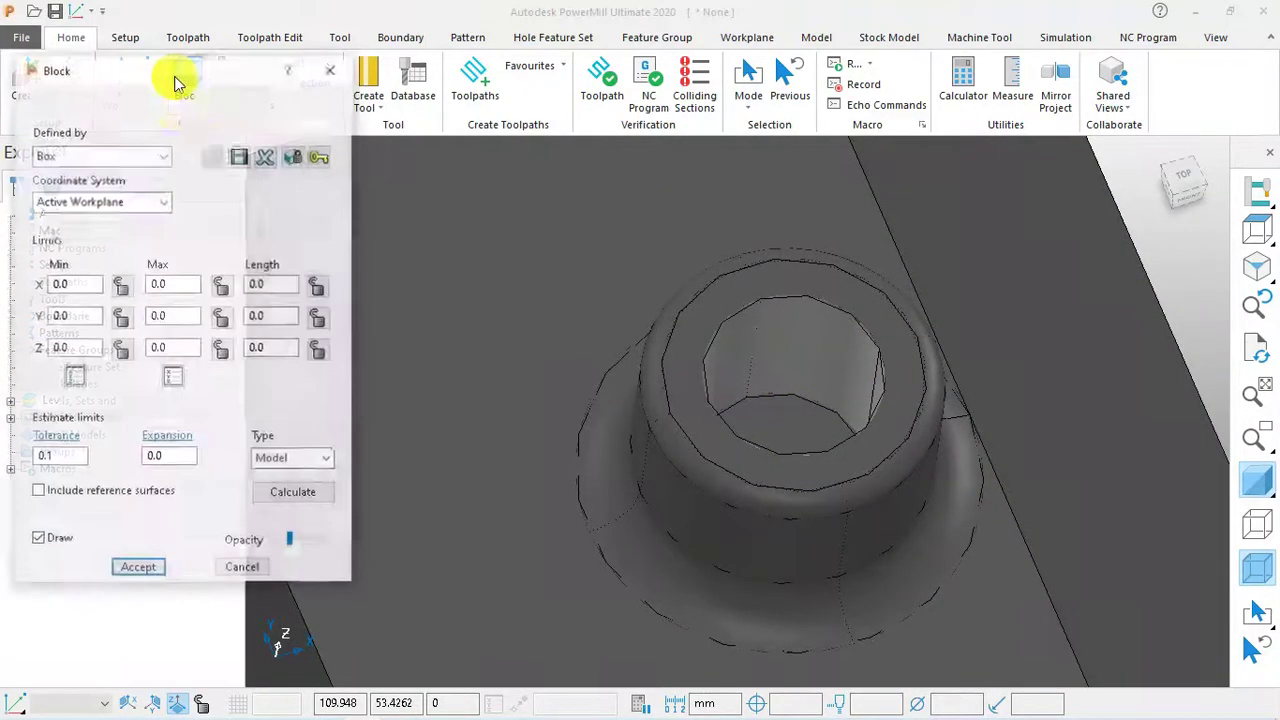
left_click(114, 160)
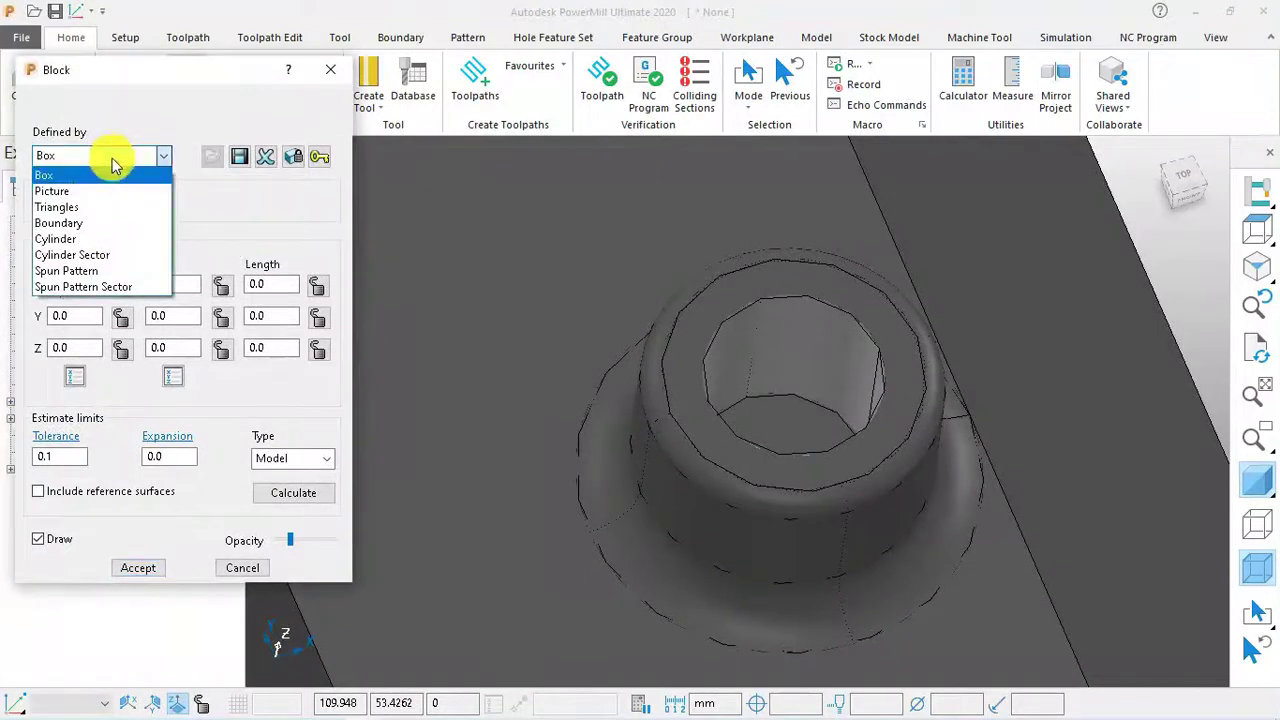
left_click(76, 239)
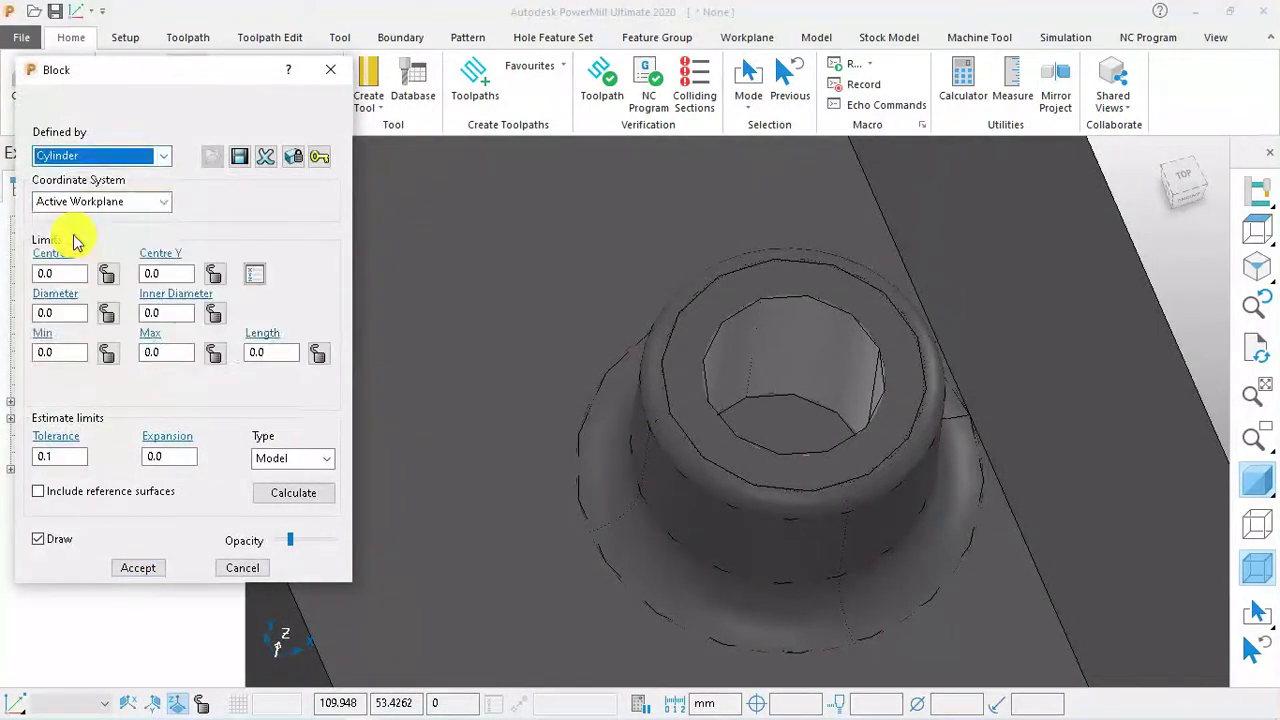
left_click(303, 493)
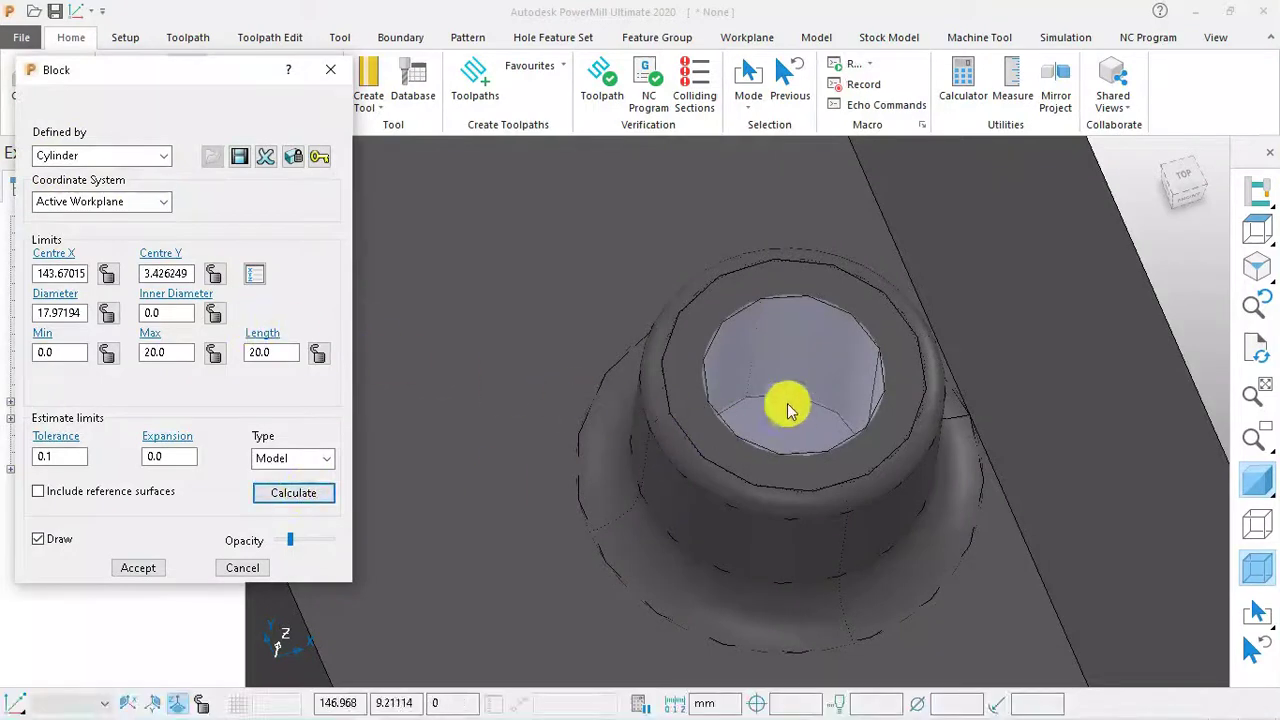
Copy the cylinder block's Centre X coordinate and cancel the block definition
double_click(62, 275)
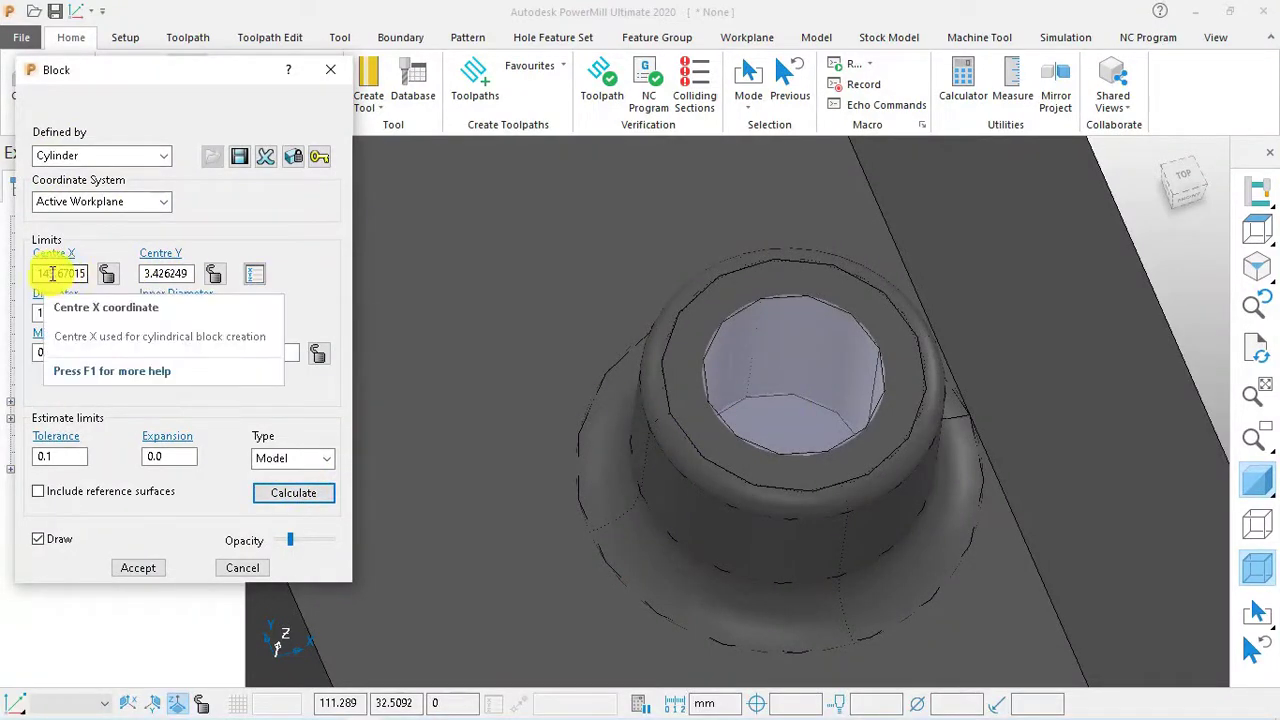
scroll(851, 371, "down", 2)
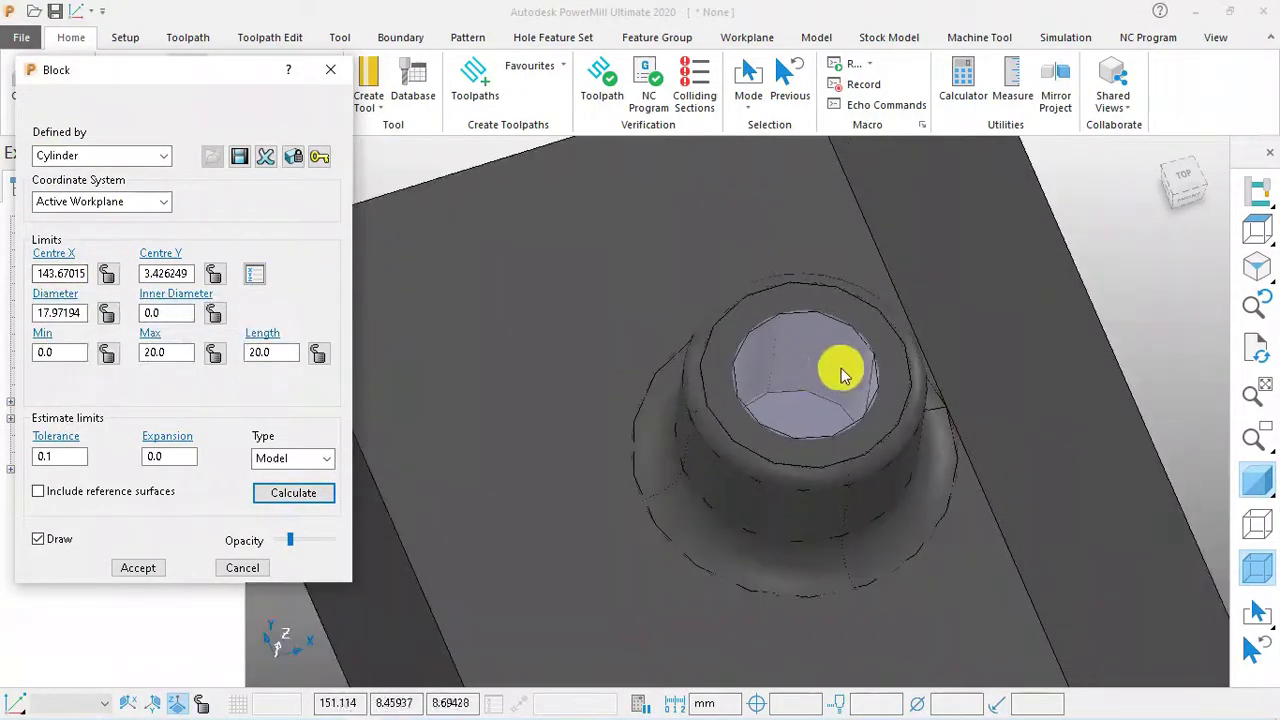
scroll(863, 377, "down", 2)
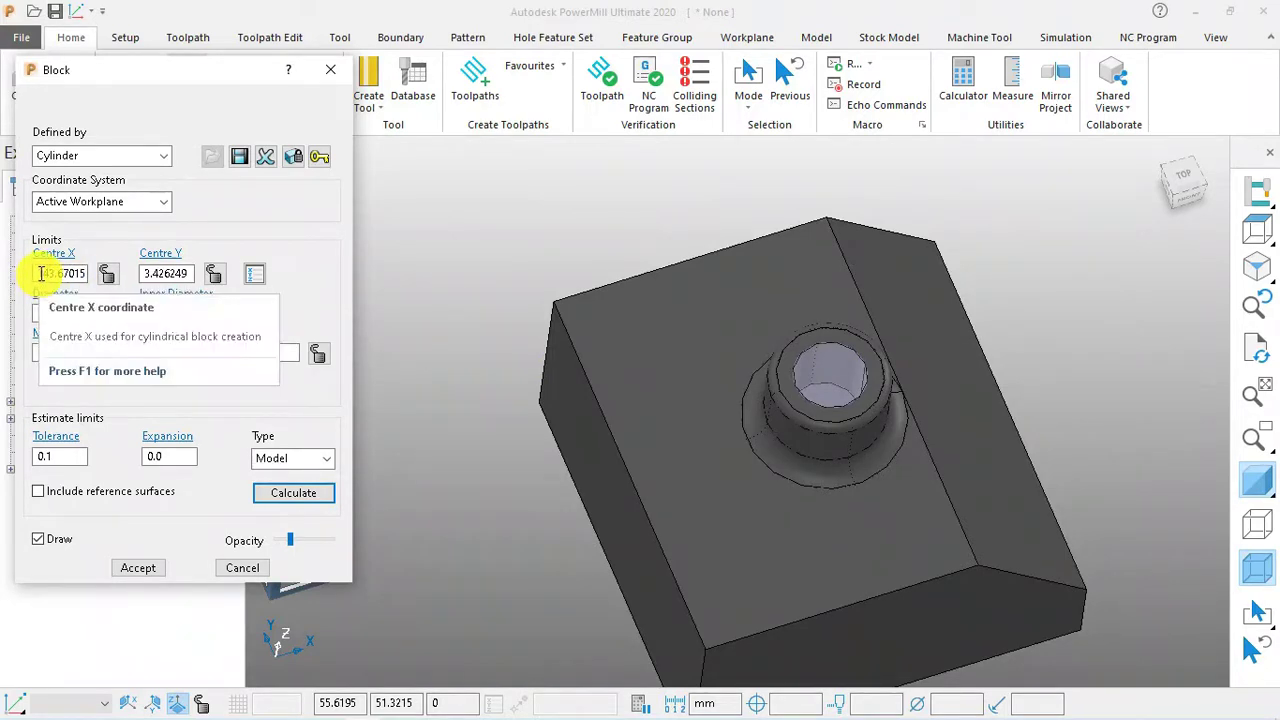
double_click(40, 273)
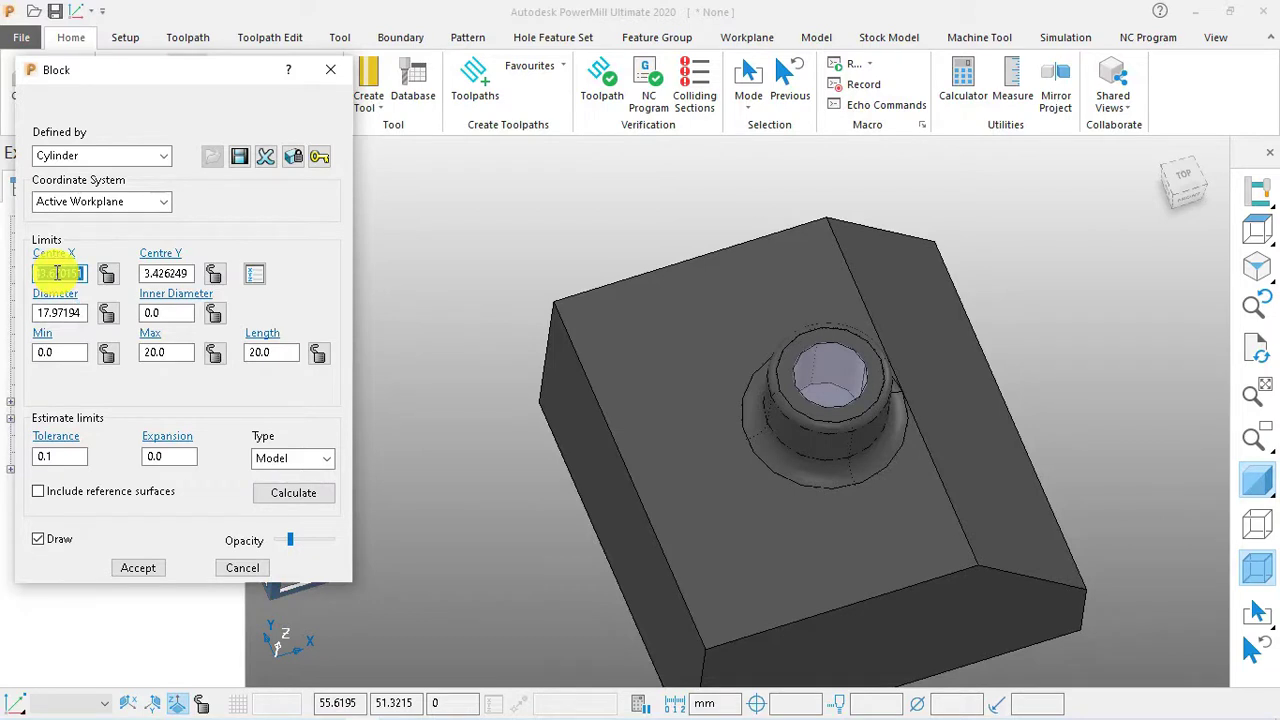
right_click(57, 273)
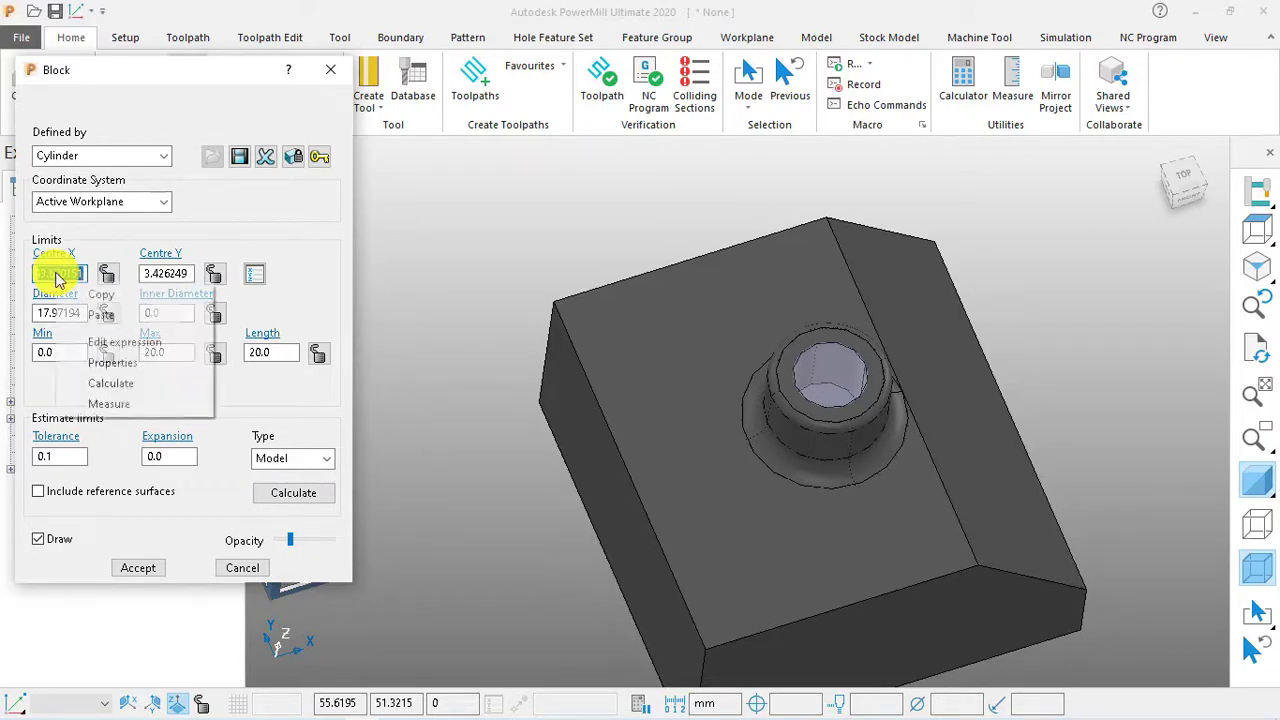
left_click(100, 290)
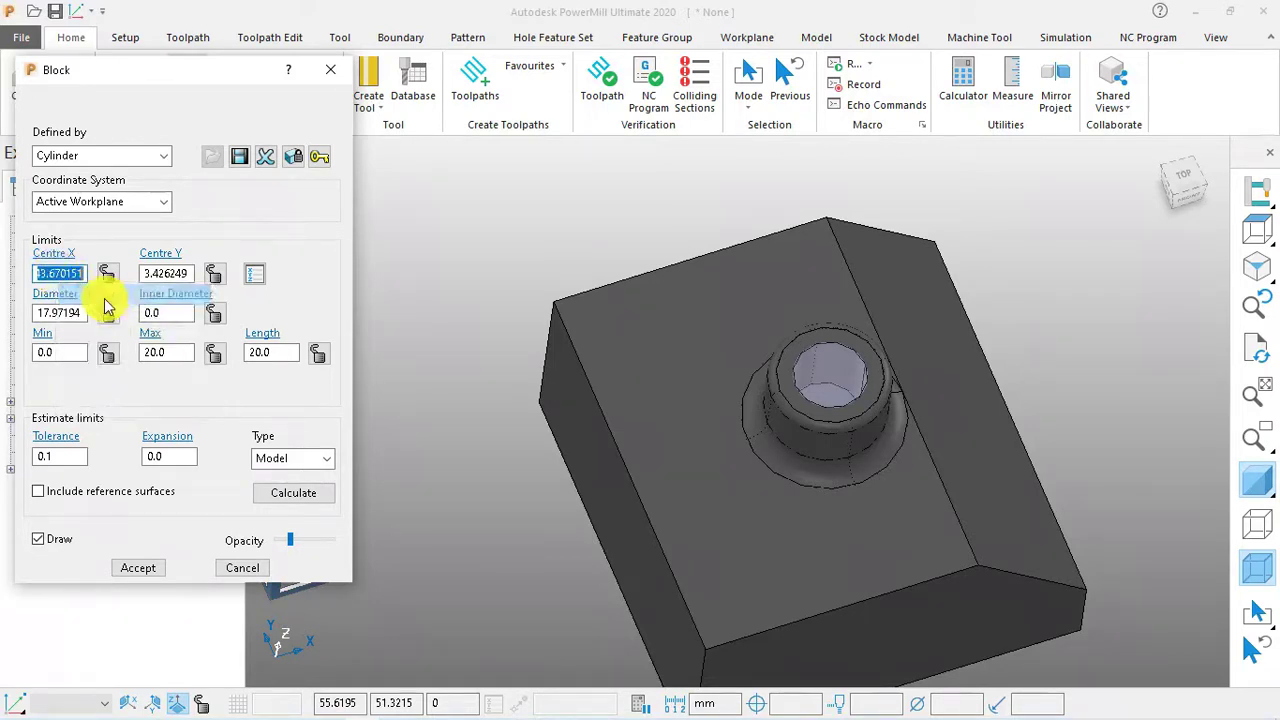
left_click(235, 568)
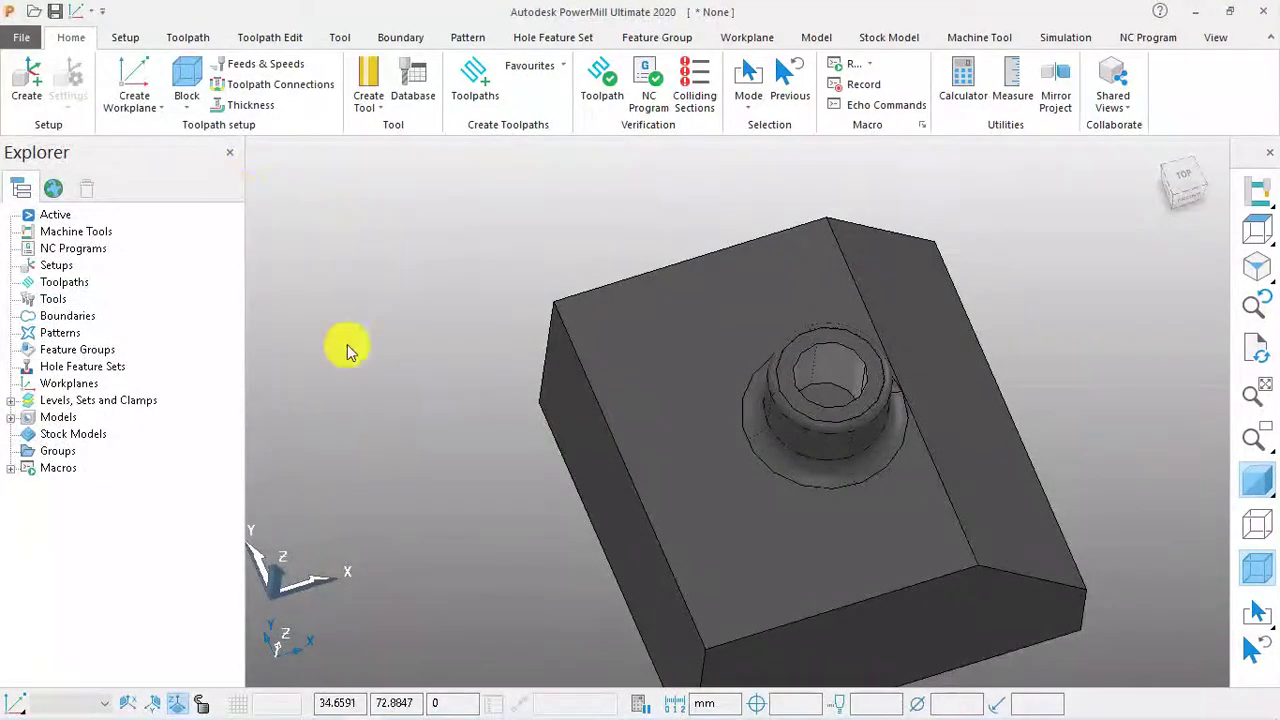
Select the entire part from the top view and open its model transform
scroll(429, 320, "down", 2)
scroll(897, 391, "down", 1)
scroll(1050, 343, "down", 1)
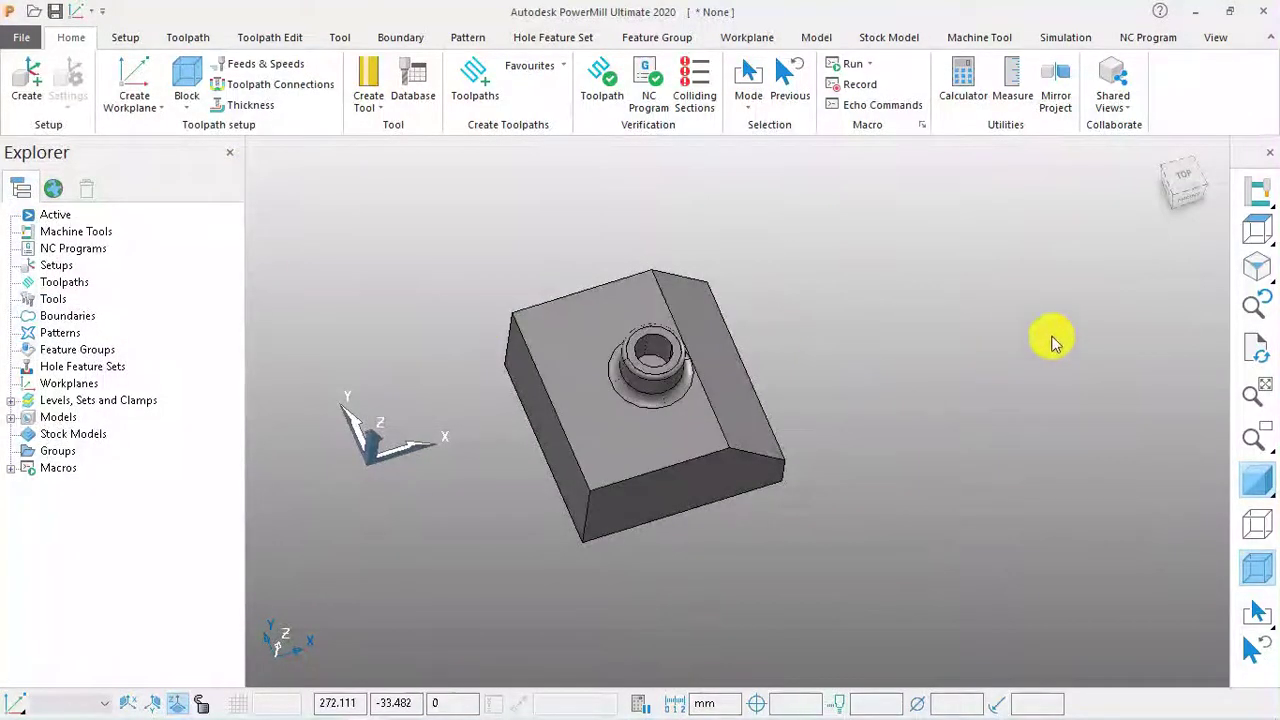
left_click(1255, 232)
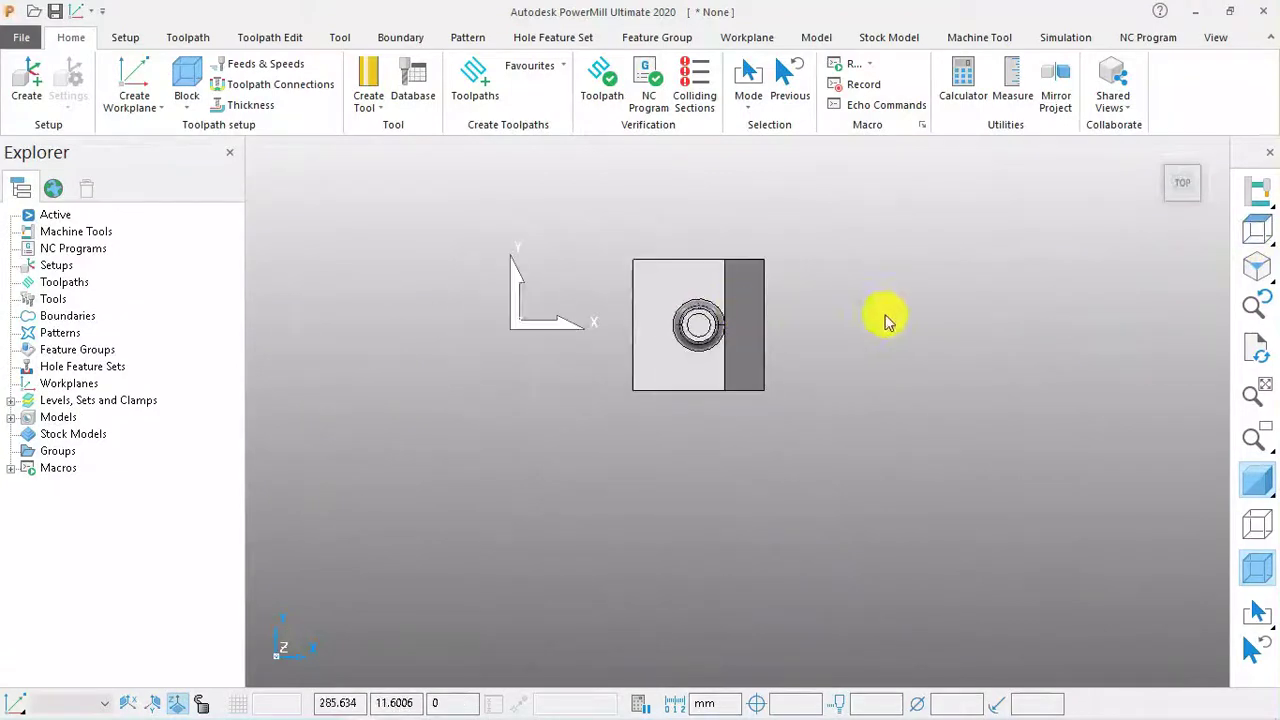
left_click_drag(595, 233, 852, 436)
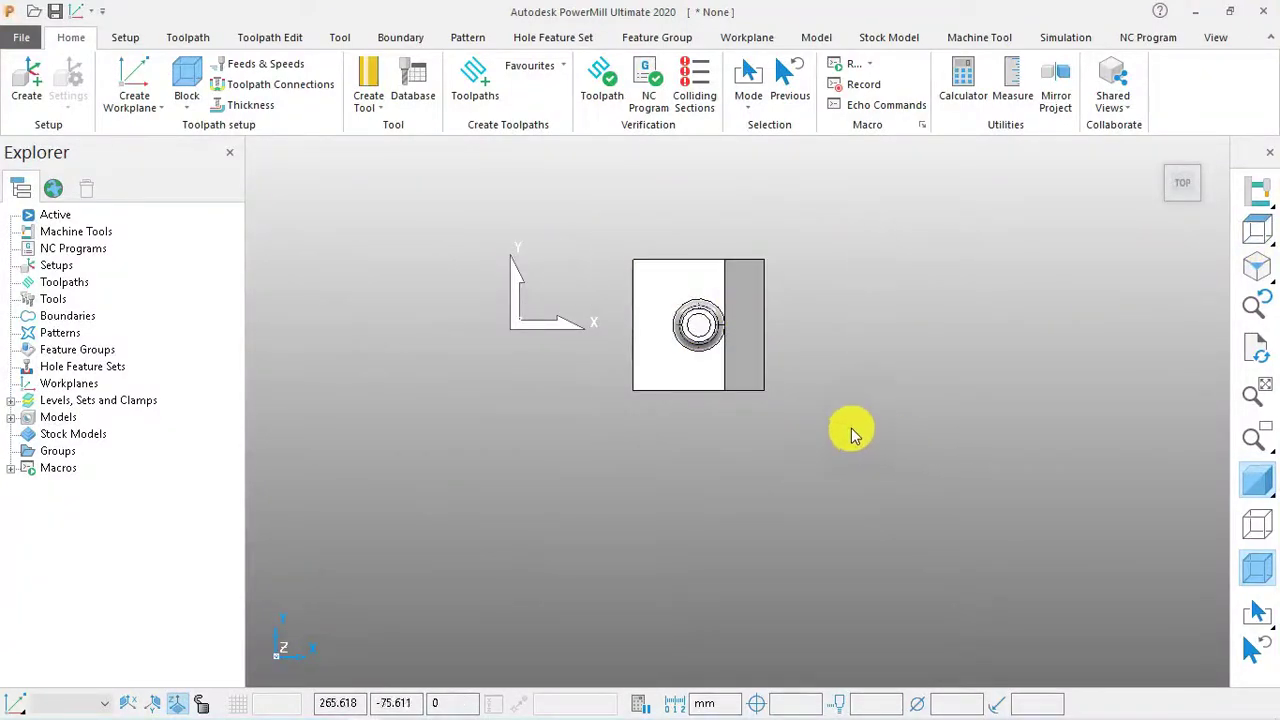
right_click(655, 367)
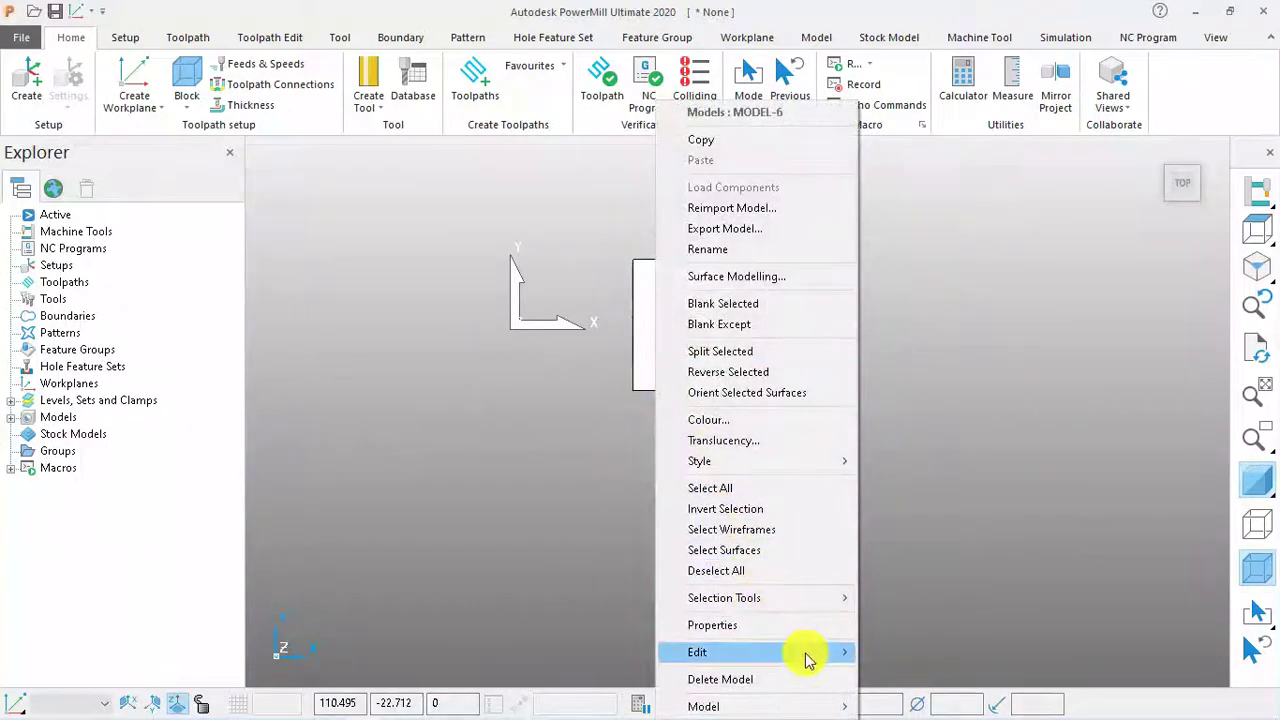
mouse_move(810, 660)
left_click(910, 585)
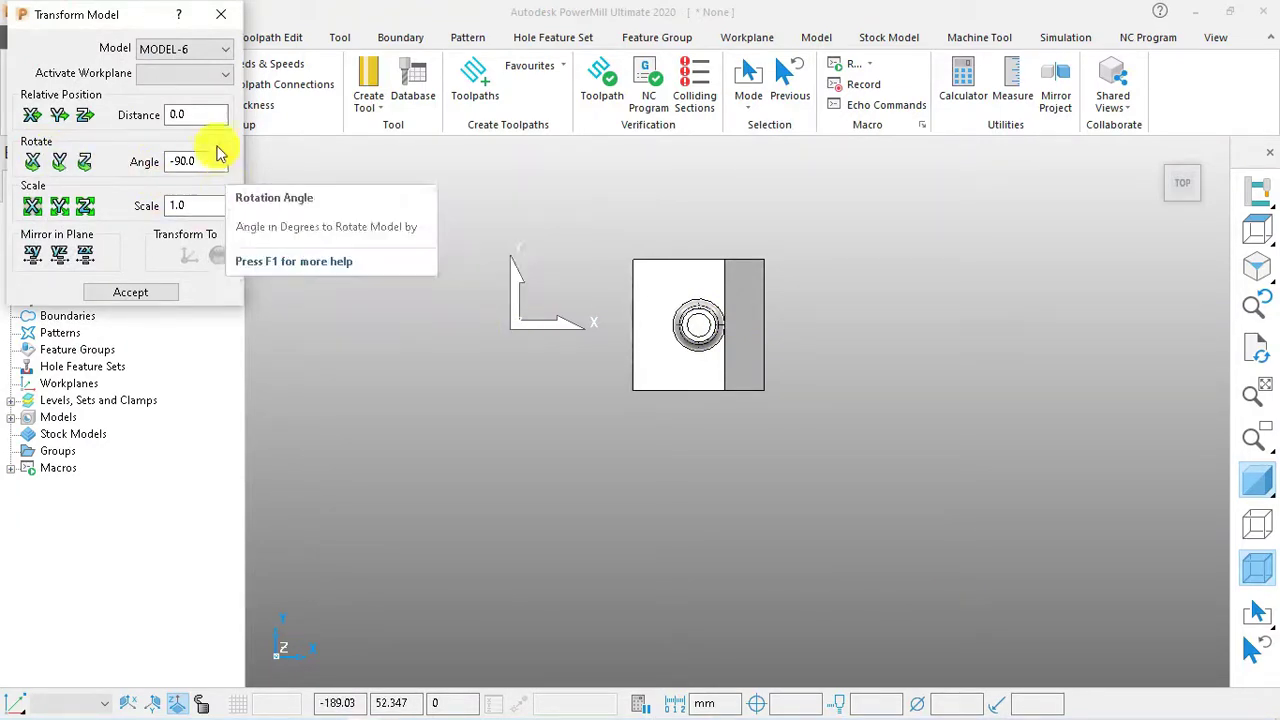
Paste the copied centre coordinate as the relative distance, make it -143.670151, and move the model along X
left_click(198, 114)
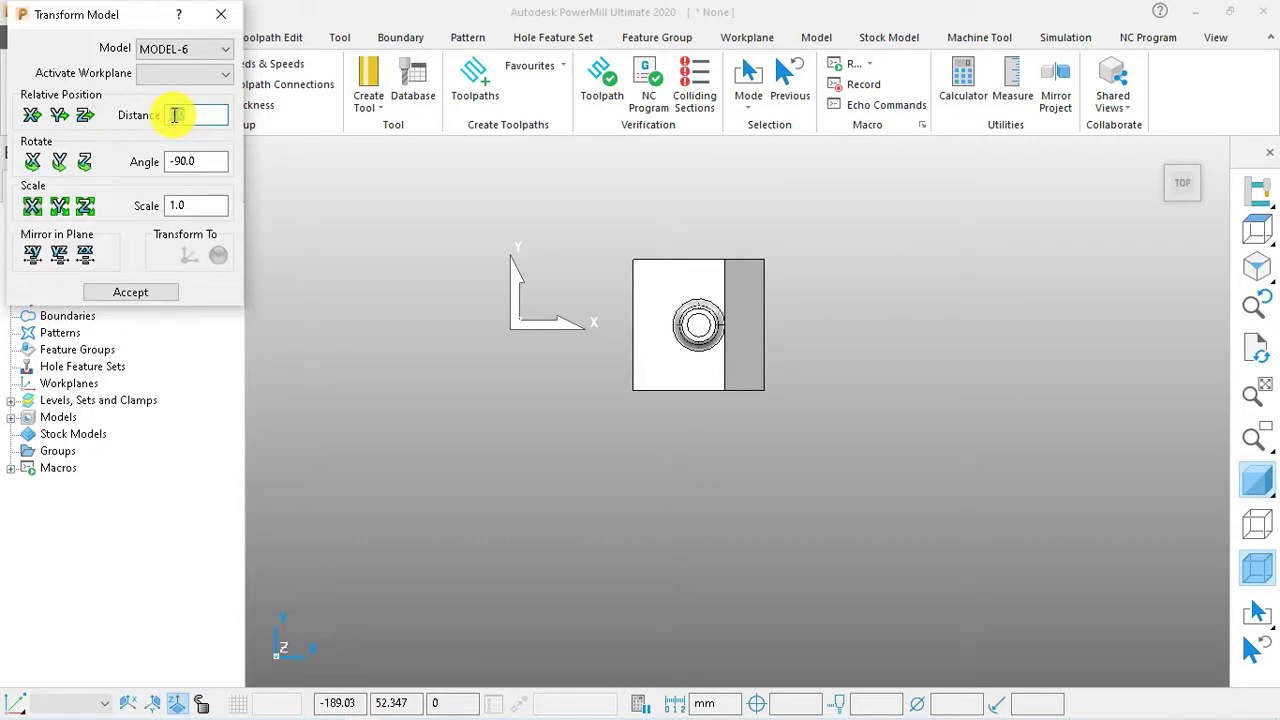
right_click(175, 115)
left_click(216, 157)
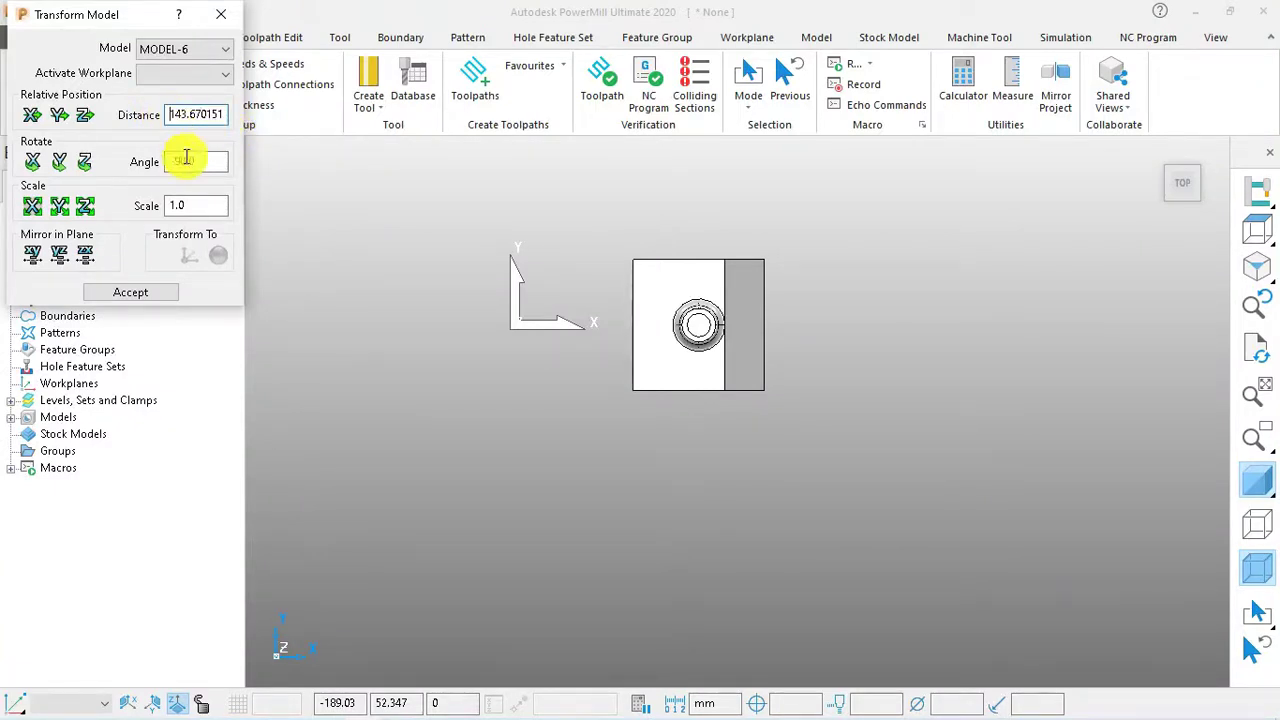
left_click(186, 158)
type("-90.0")
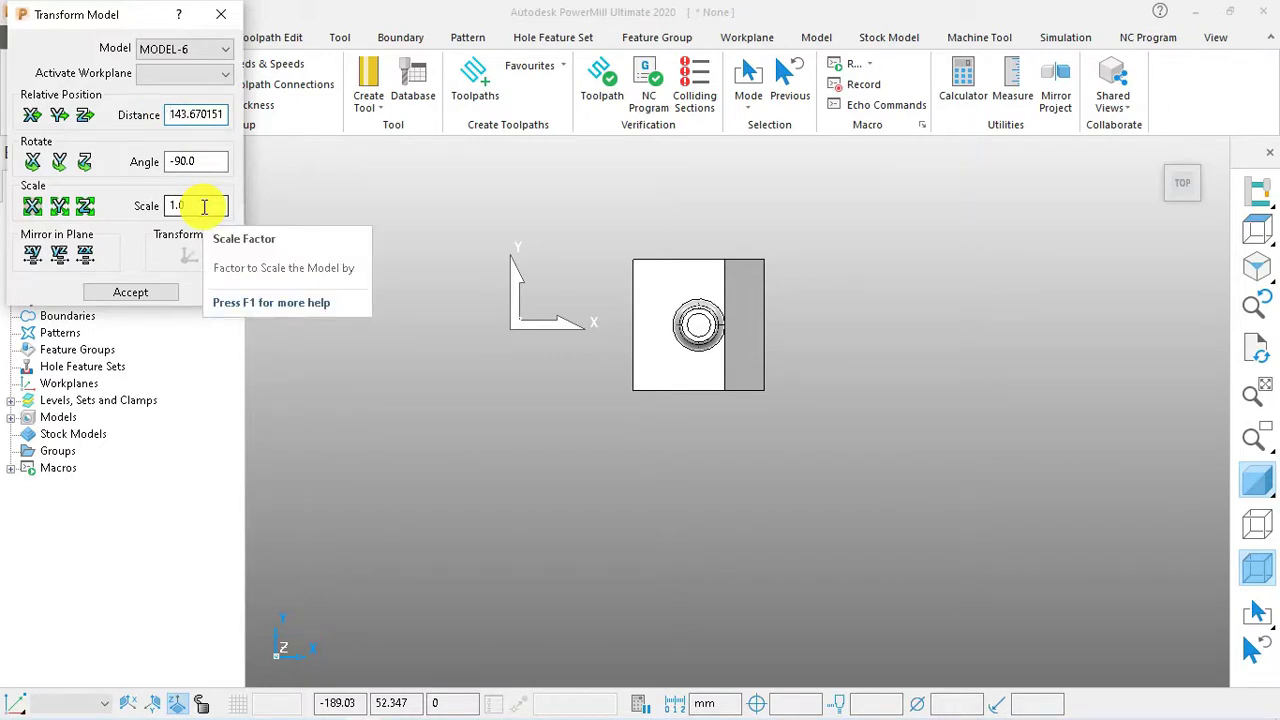
type("-")
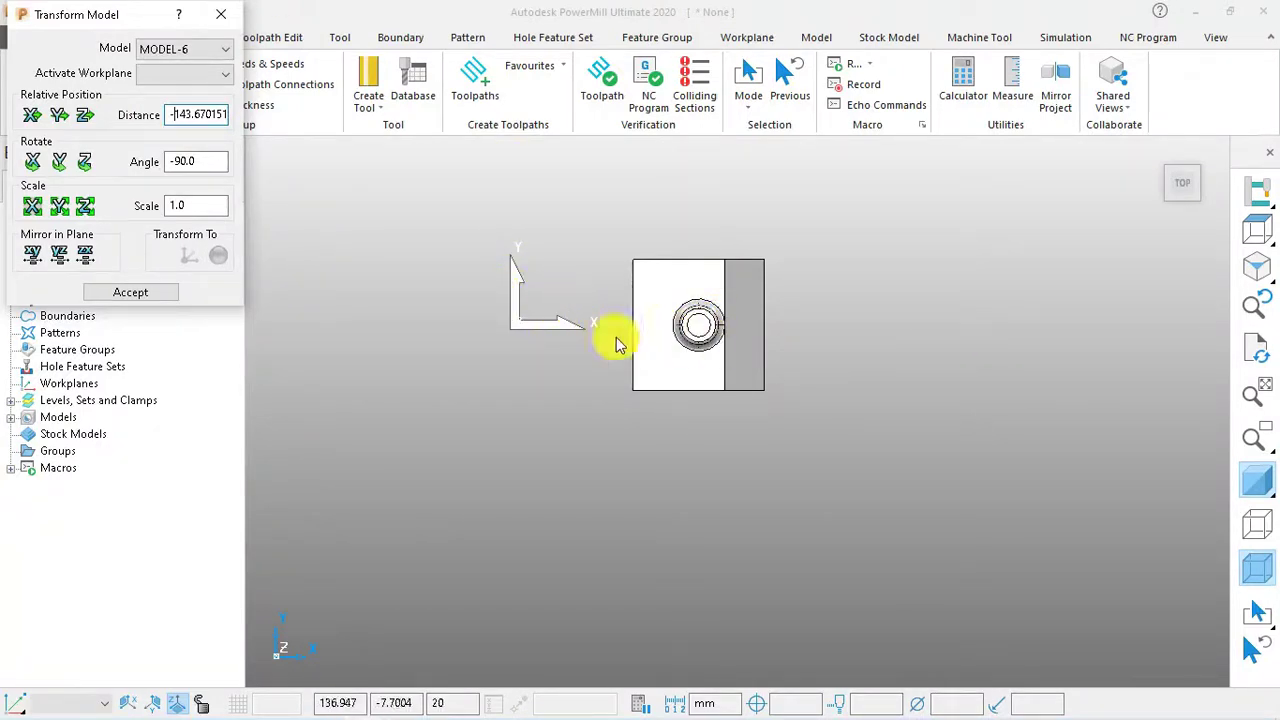
left_click(32, 117)
Check the boss's X alignment with the origin in the top view and accept the transform
scroll(440, 322, "up", 3)
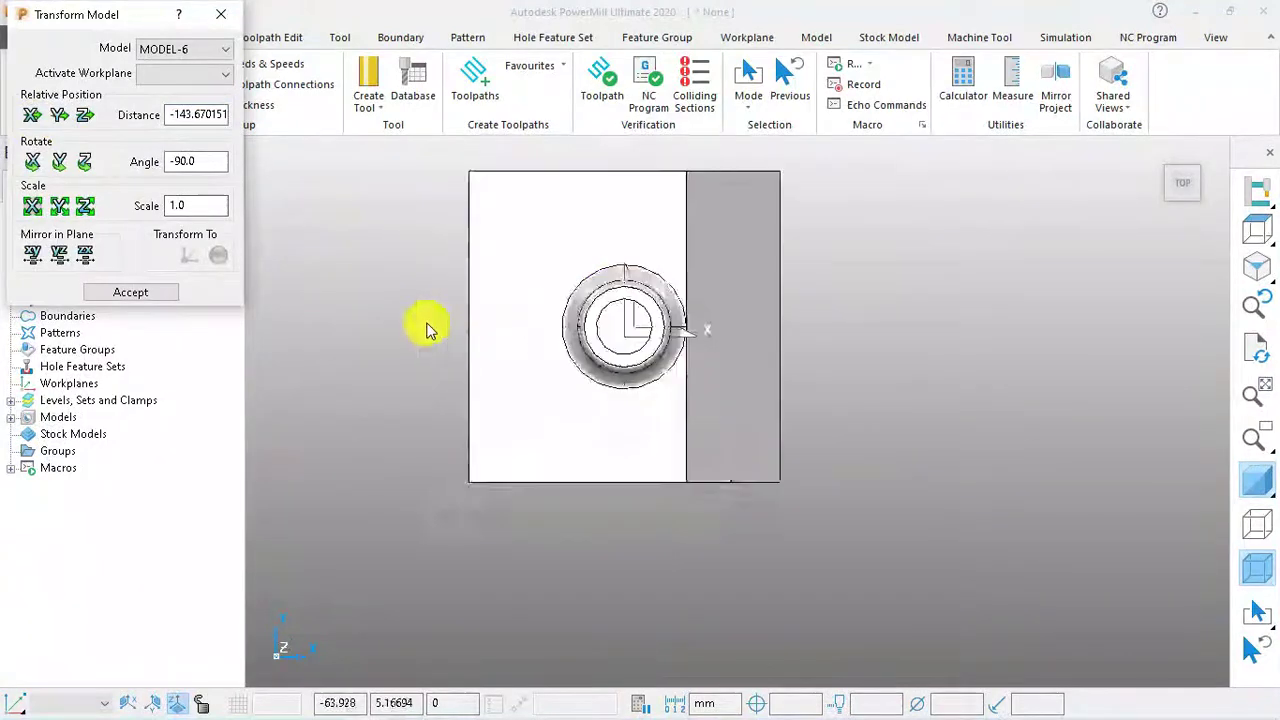
scroll(766, 357, "down", 3)
scroll(765, 355, "up", 3)
scroll(663, 351, "up", 3)
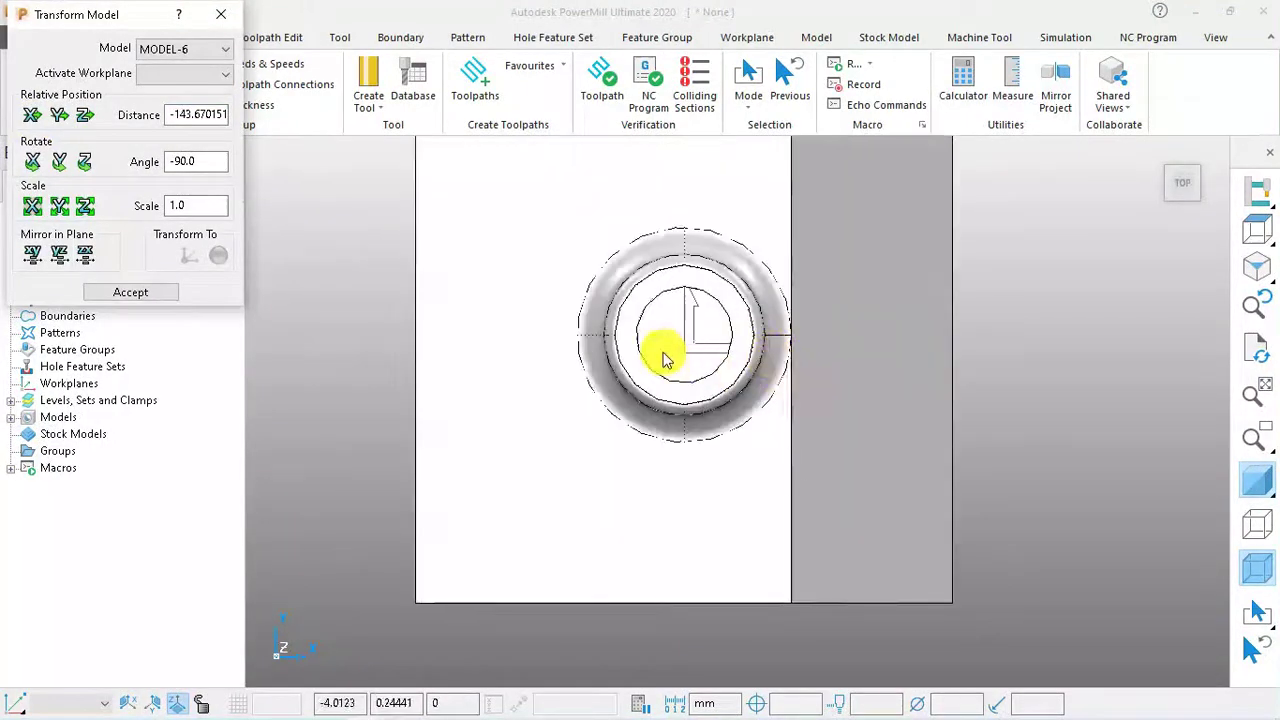
scroll(820, 380, "down", 3)
scroll(706, 408, "up", 1)
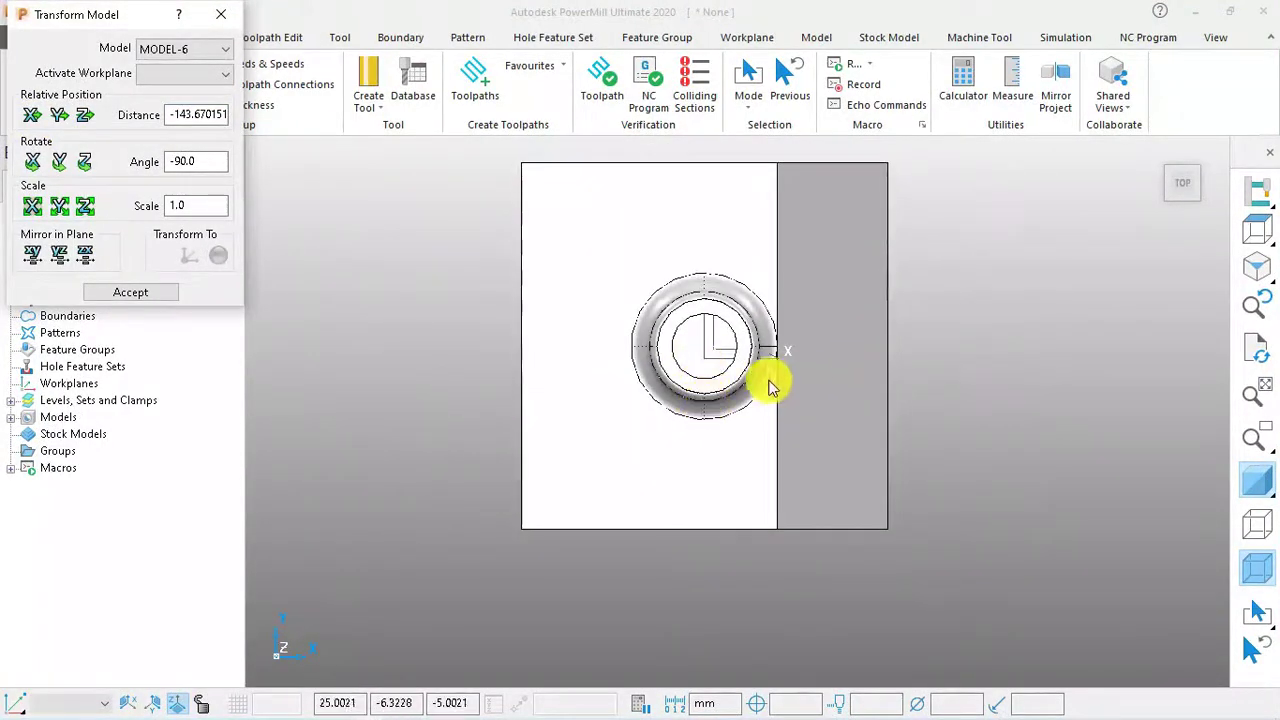
left_click(131, 292)
scroll(857, 406, "down", 2)
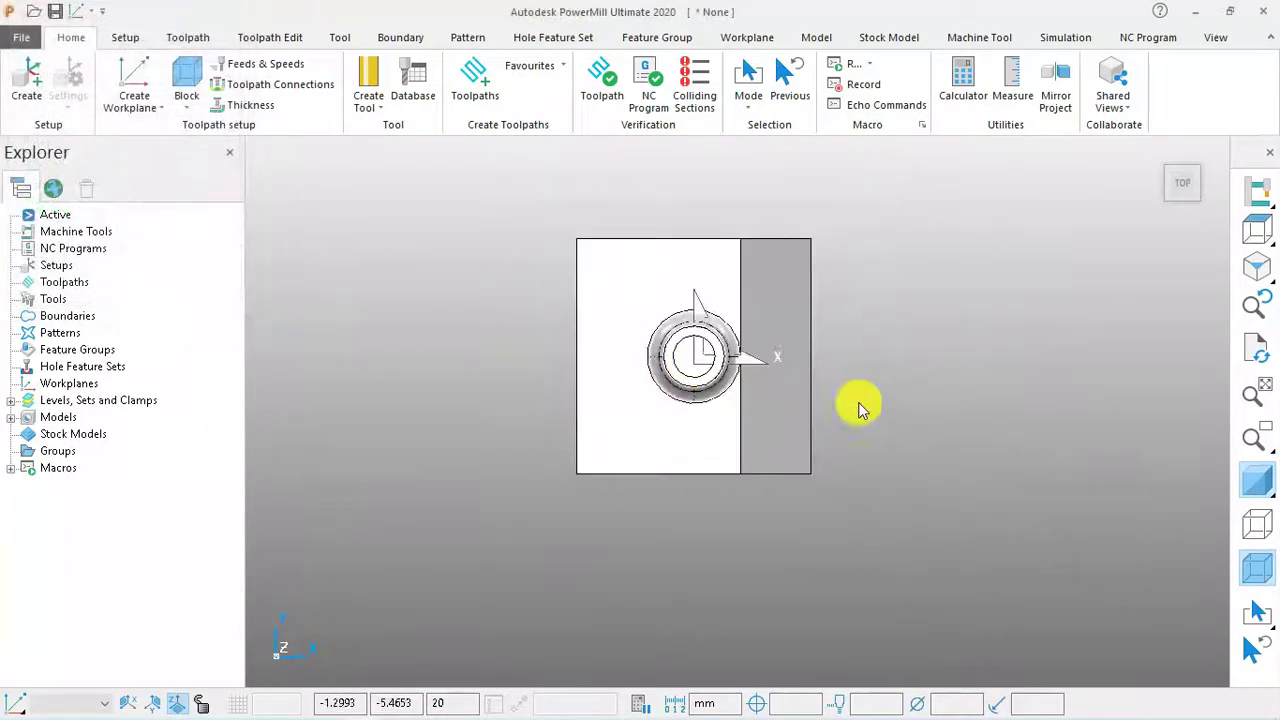
Select the moved boss's inner bore surface, calculate a Cylinder block around it, and check its Centre X coordinate
middle_click_drag(716, 414, 966, 256)
scroll(657, 346, "up", 3)
scroll(783, 340, "down", 1)
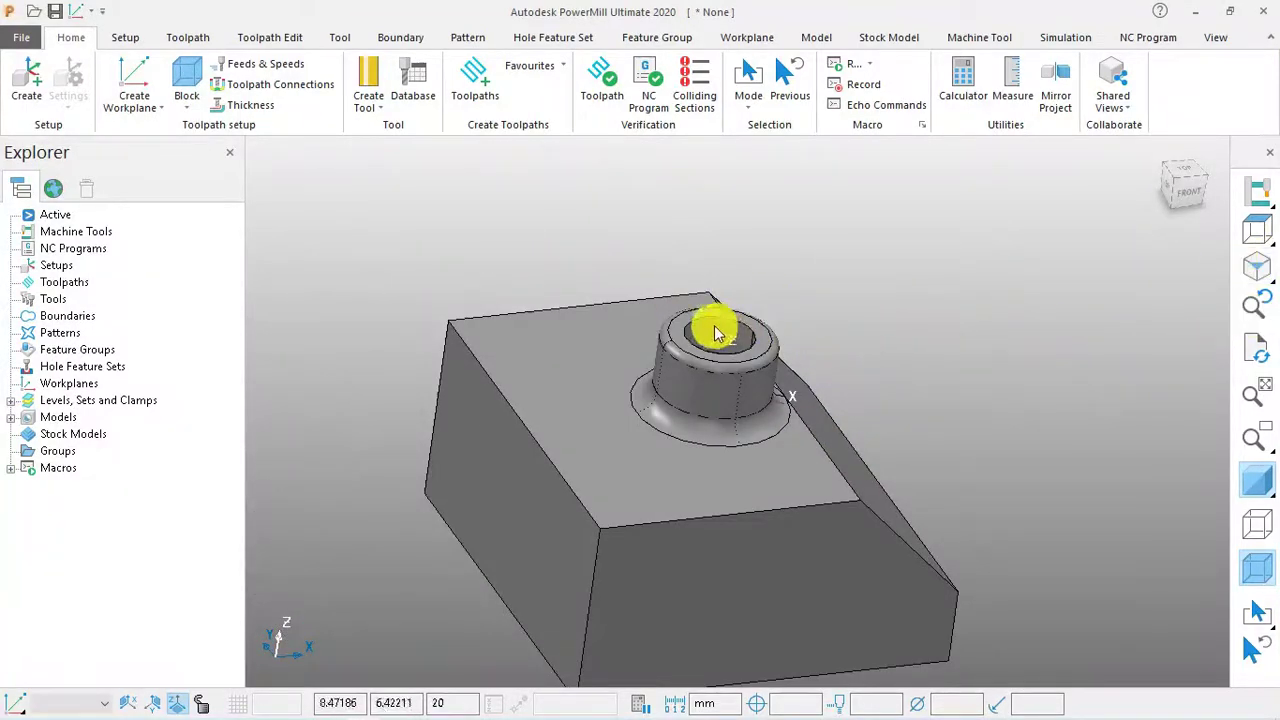
scroll(714, 328, "up", 3)
scroll(733, 330, "down", 2)
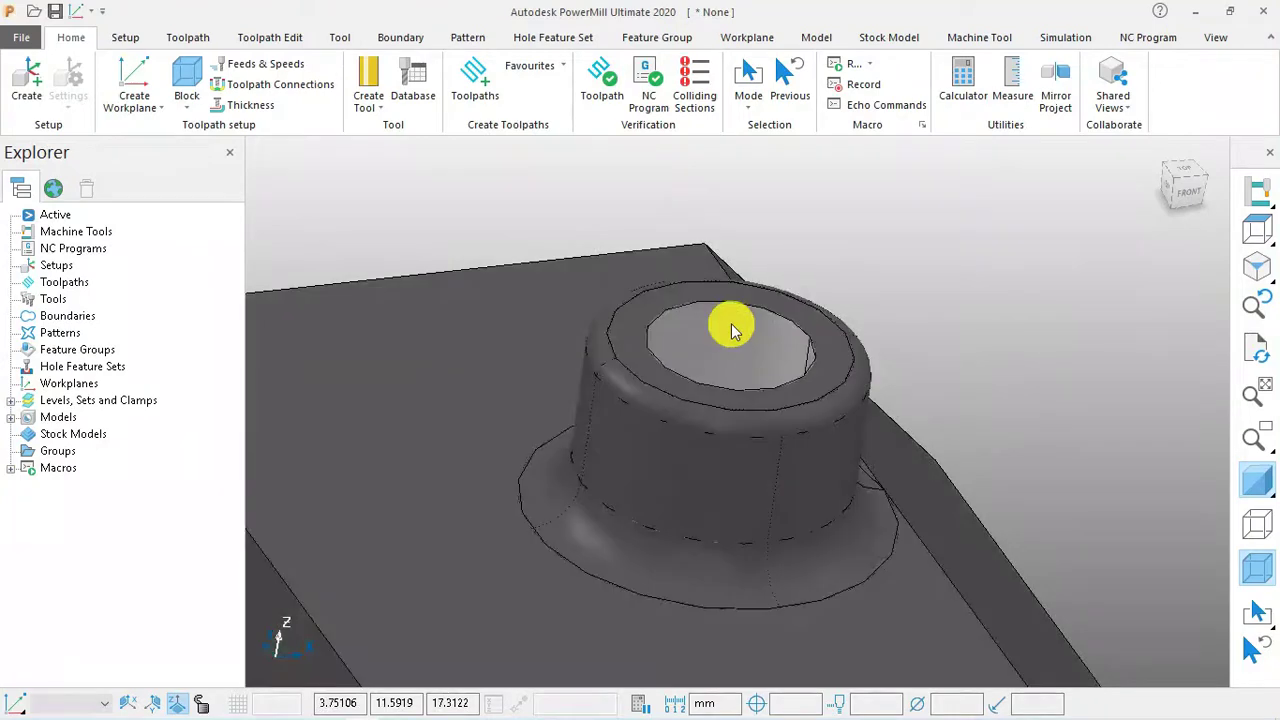
scroll(965, 318, "down", 2)
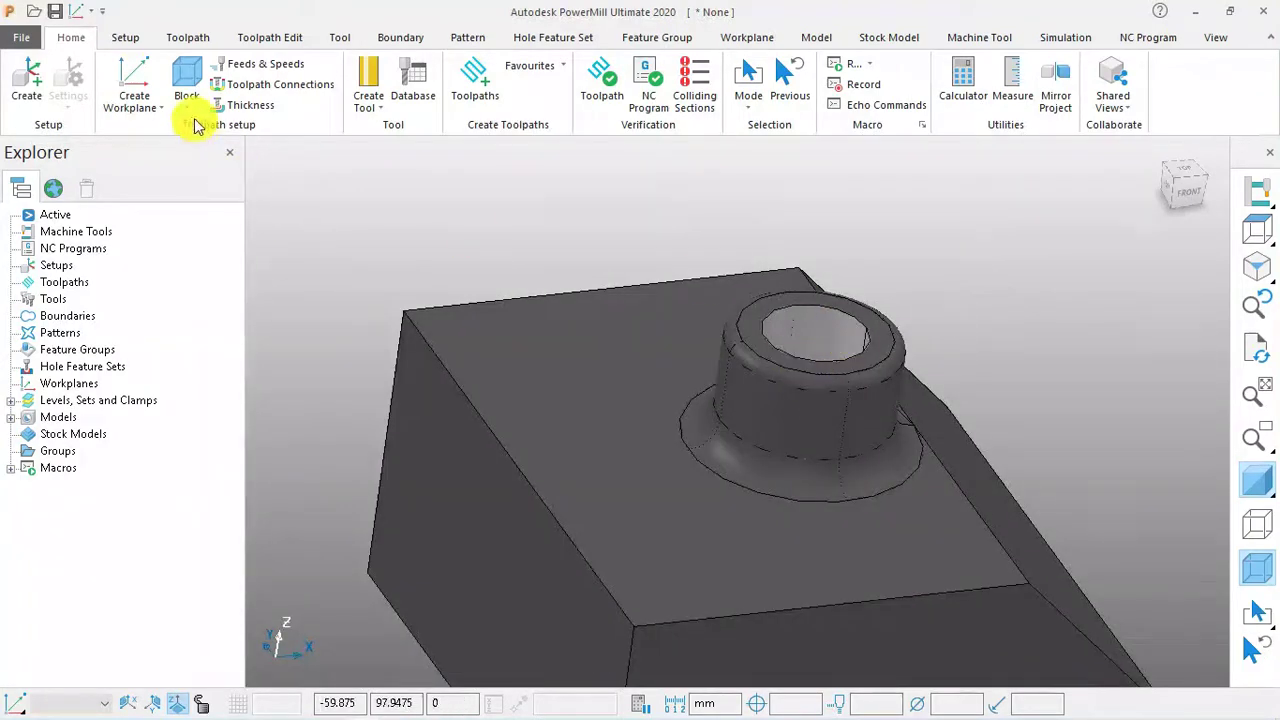
left_click(180, 76)
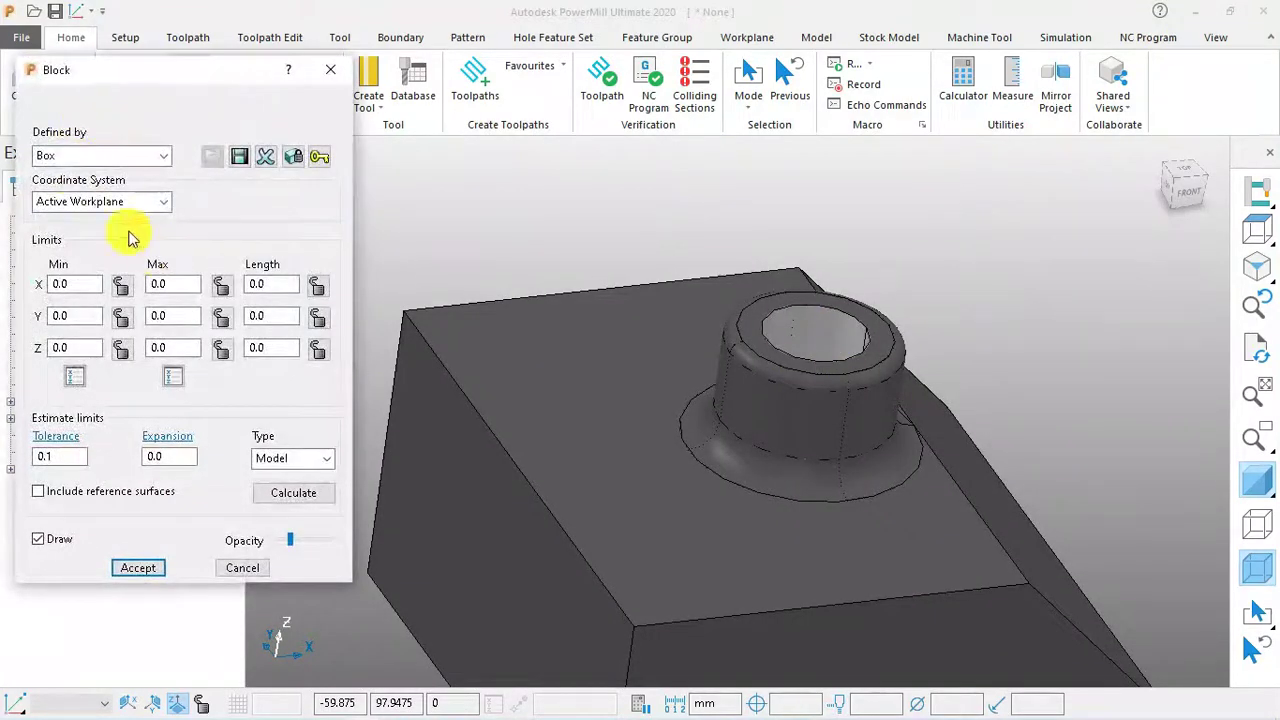
left_click(137, 156)
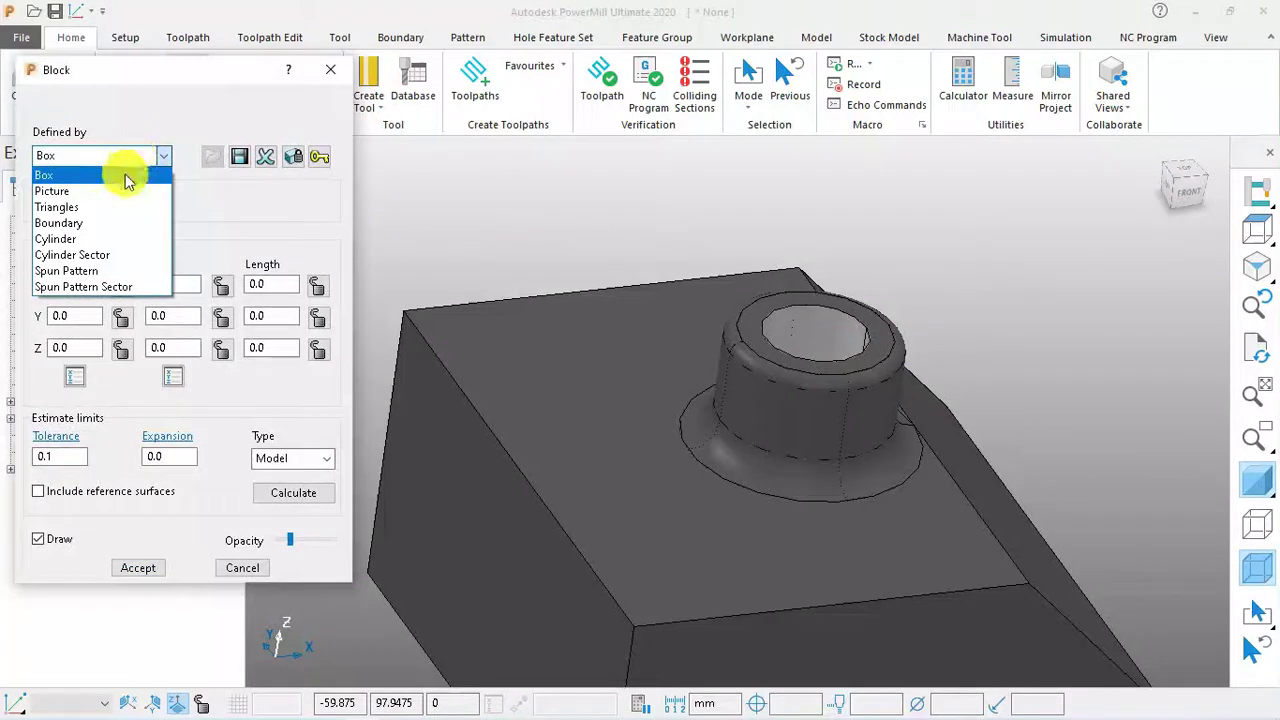
left_click(70, 239)
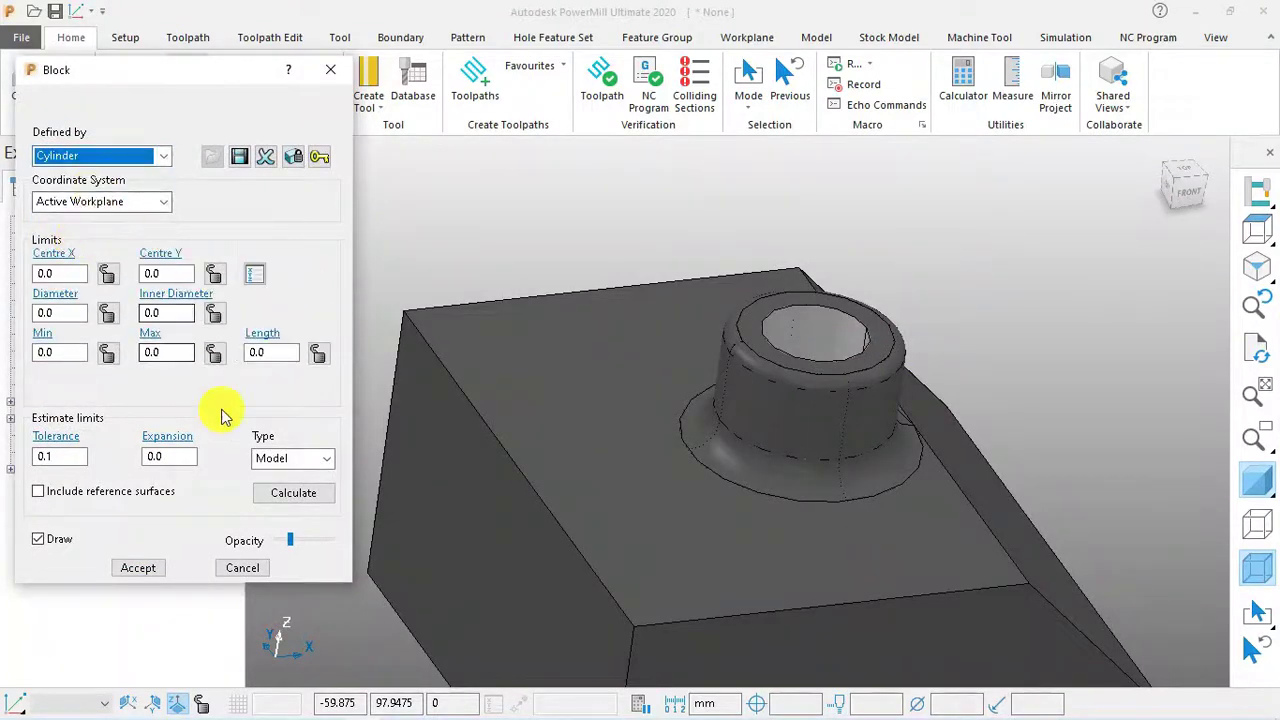
left_click(293, 493)
left_click(70, 277)
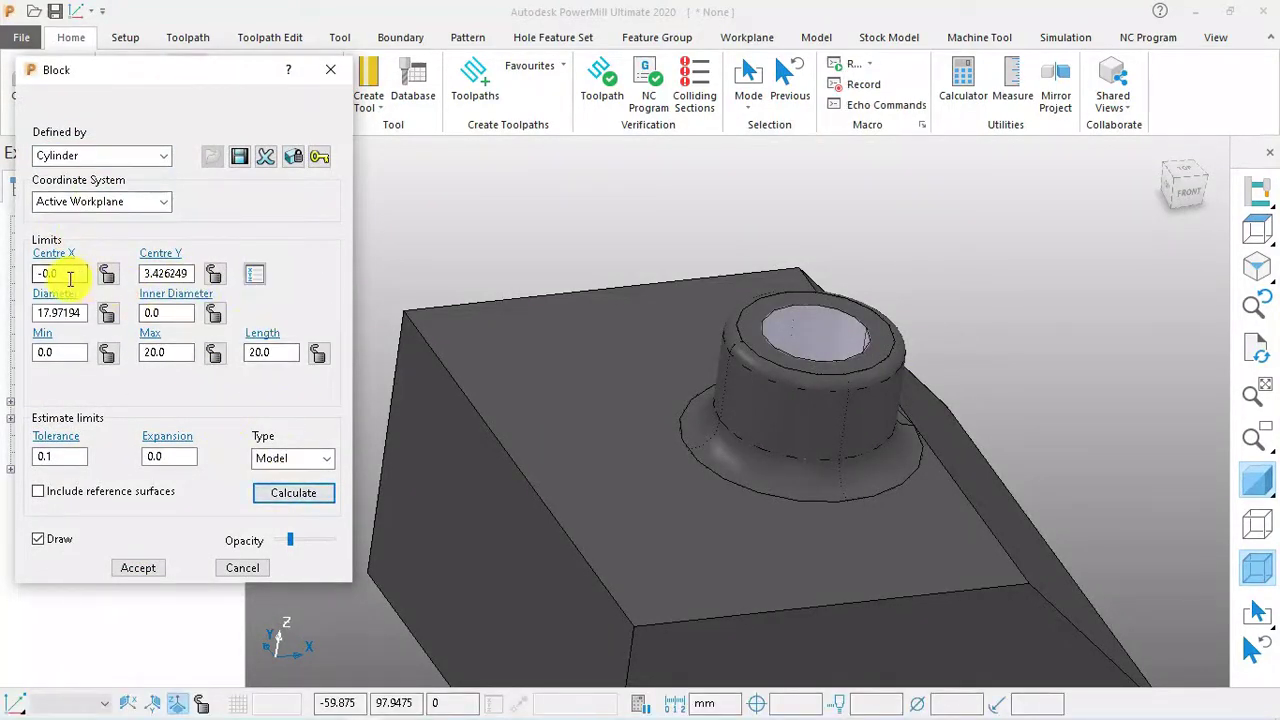
type("-0.0")
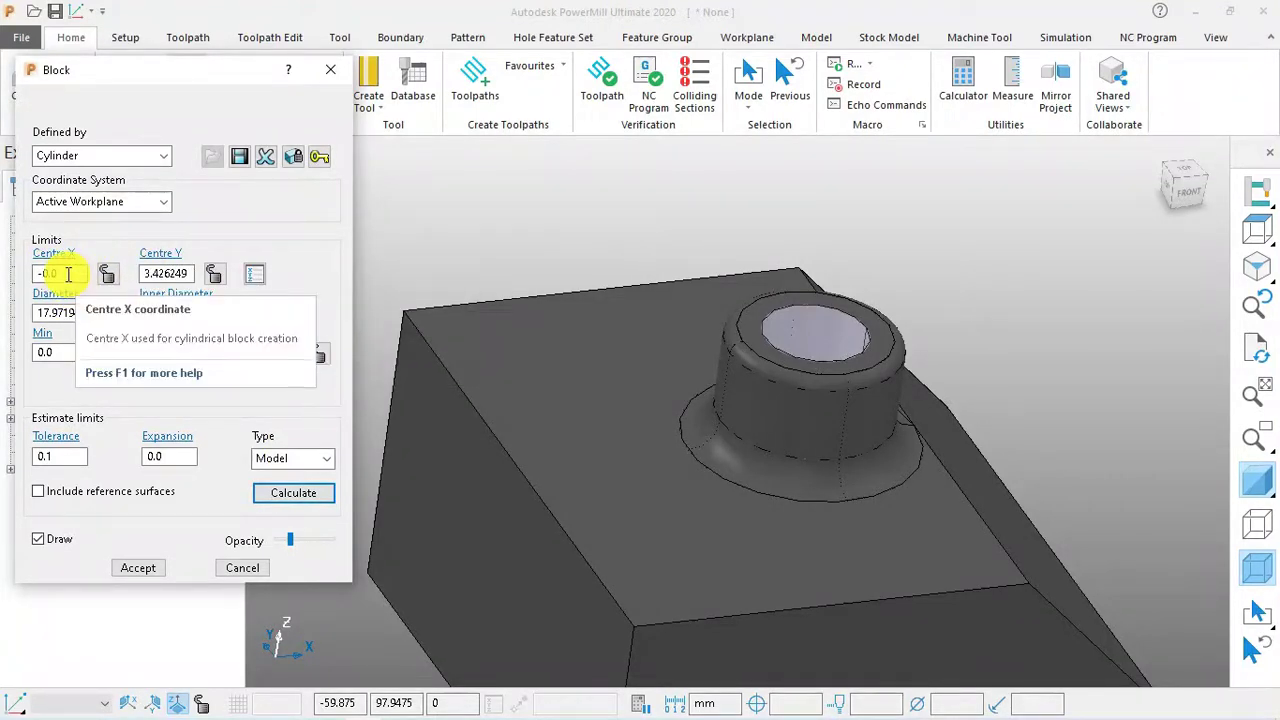
Copy the cylinder block's Centre Y coordinate and close the block settings without applying them
left_click(165, 273)
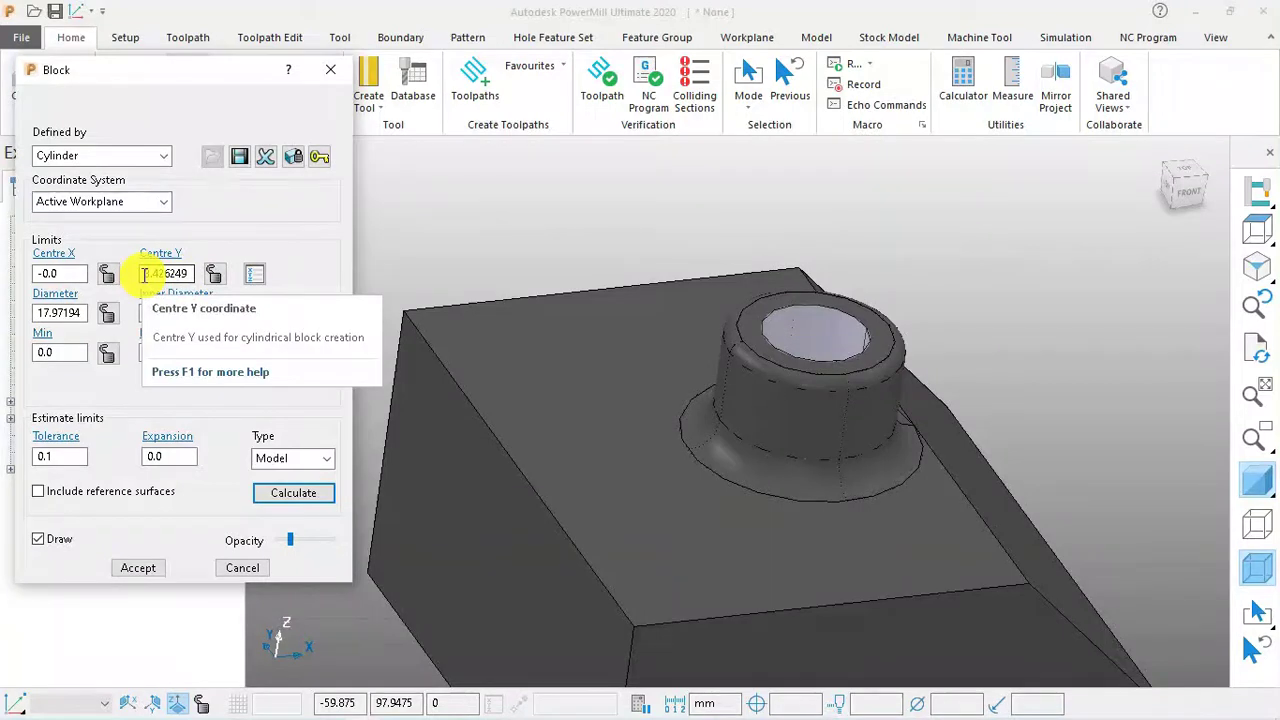
double_click(145, 274)
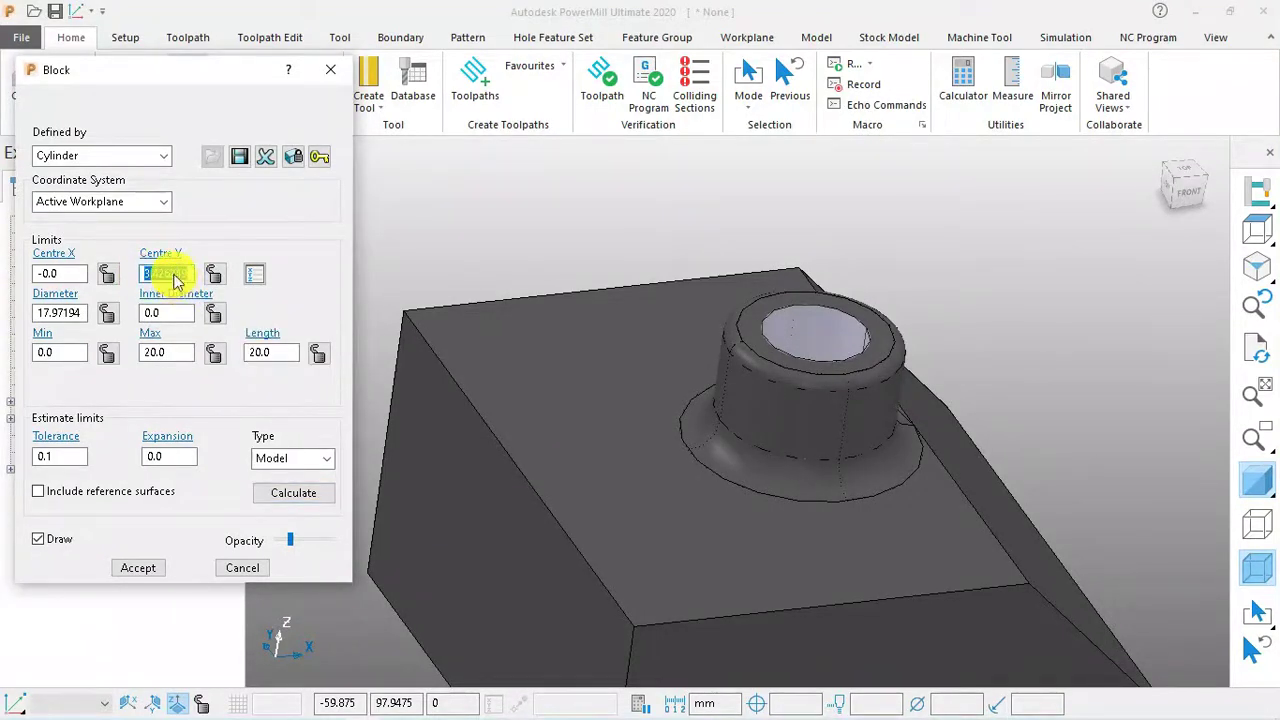
right_click(176, 281)
left_click(225, 293)
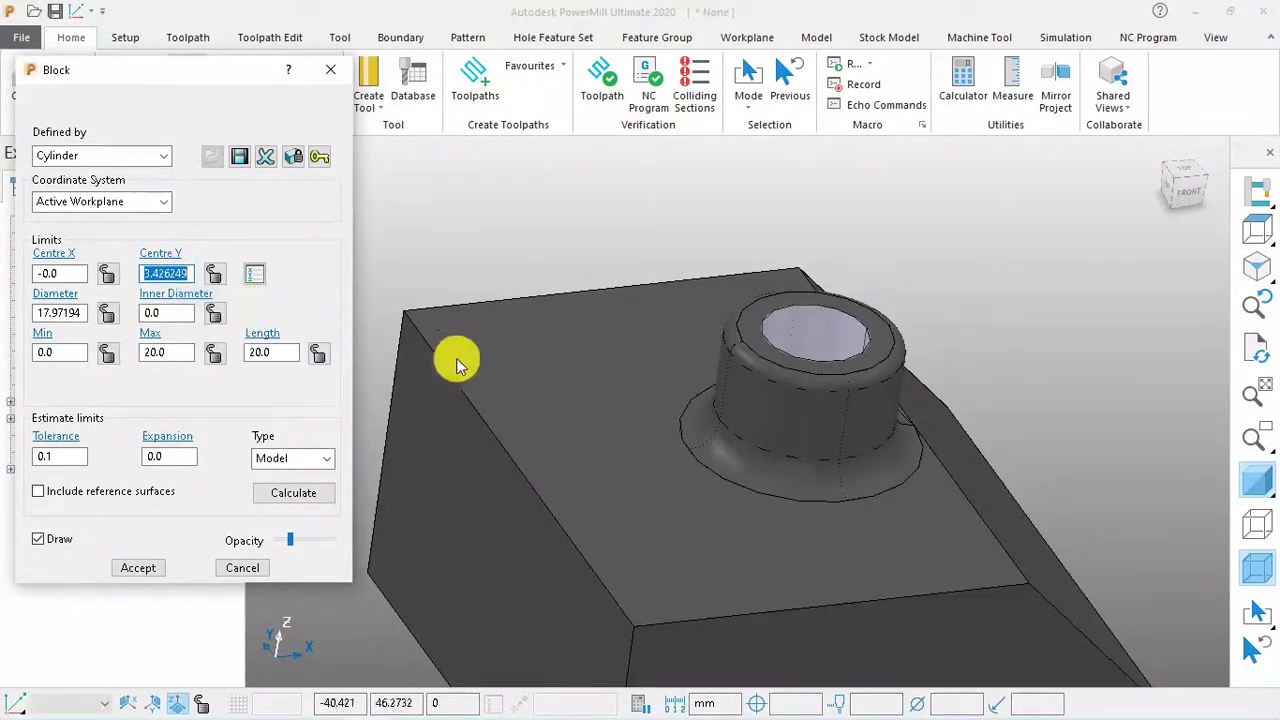
left_click(243, 568)
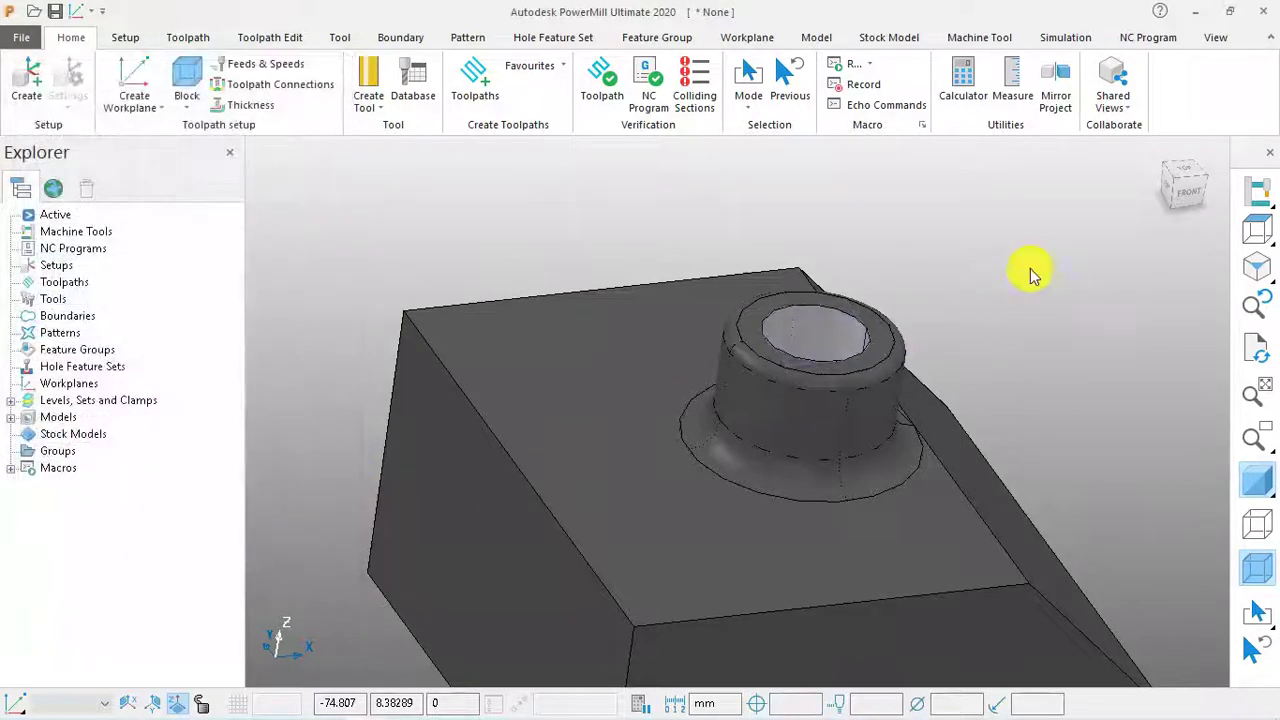
Select the whole model from the top view and open its transform settings
left_click(1263, 234)
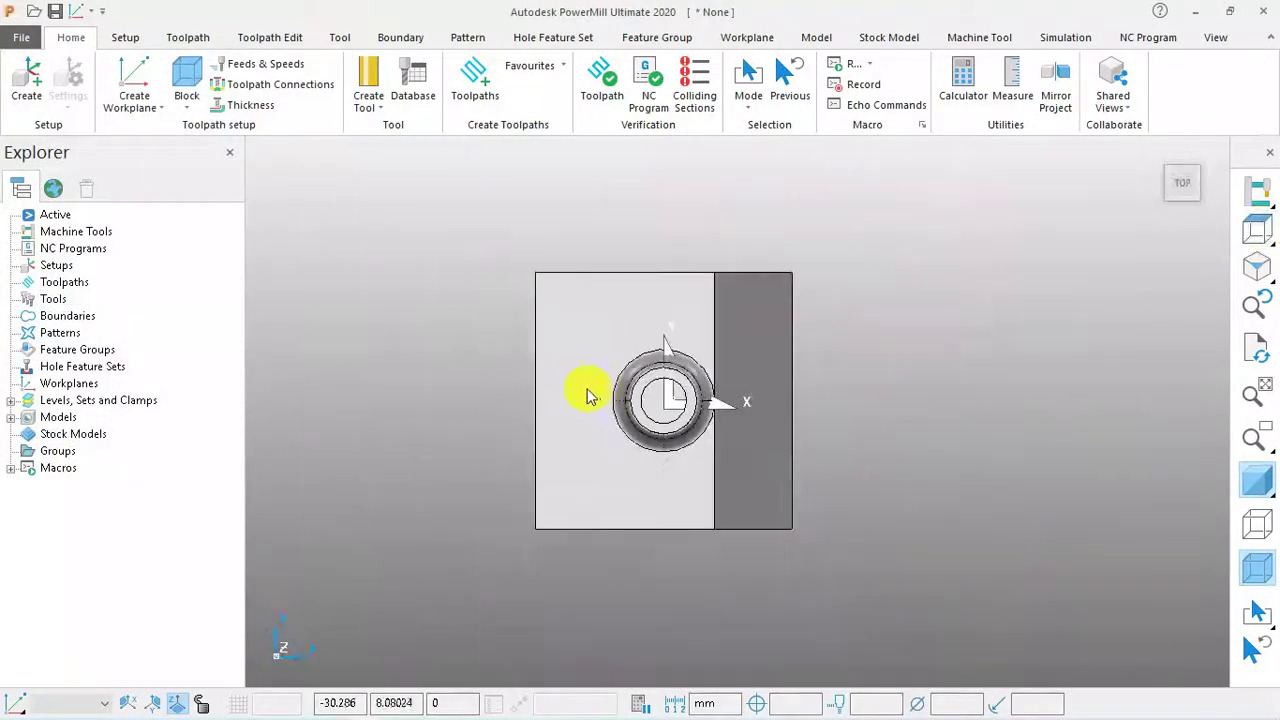
left_click_drag(506, 285, 770, 532)
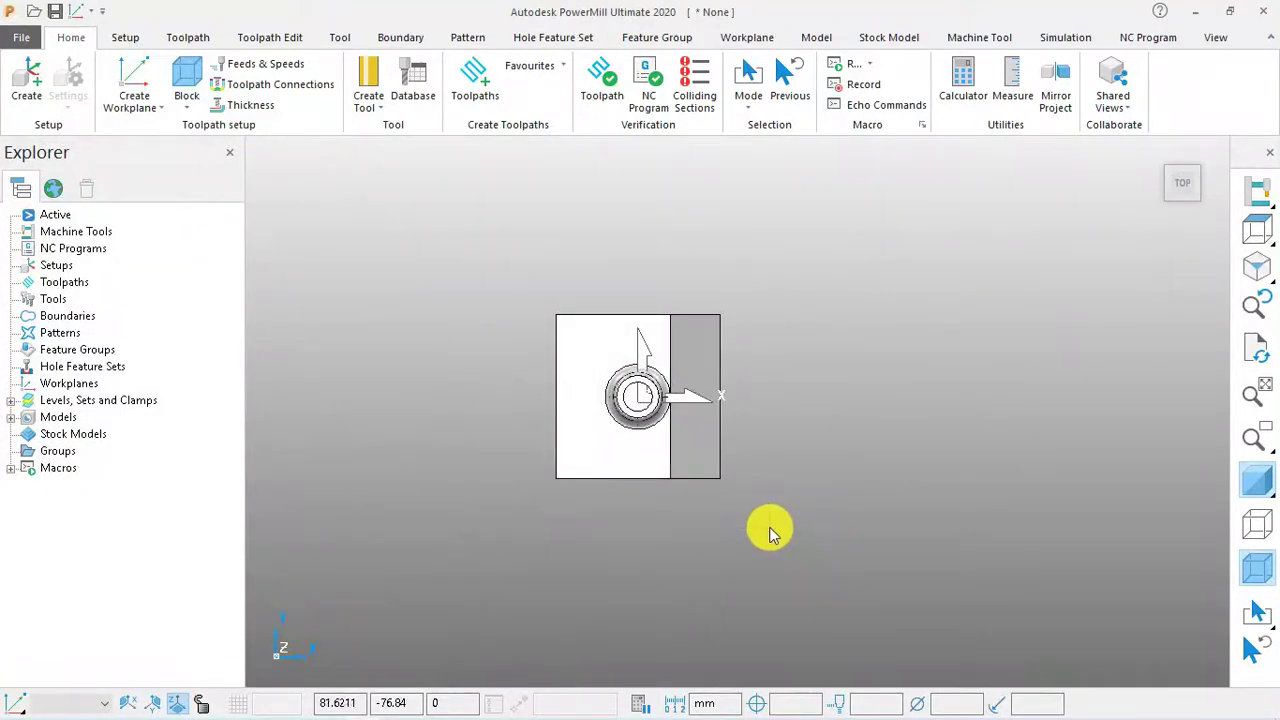
right_click(617, 455)
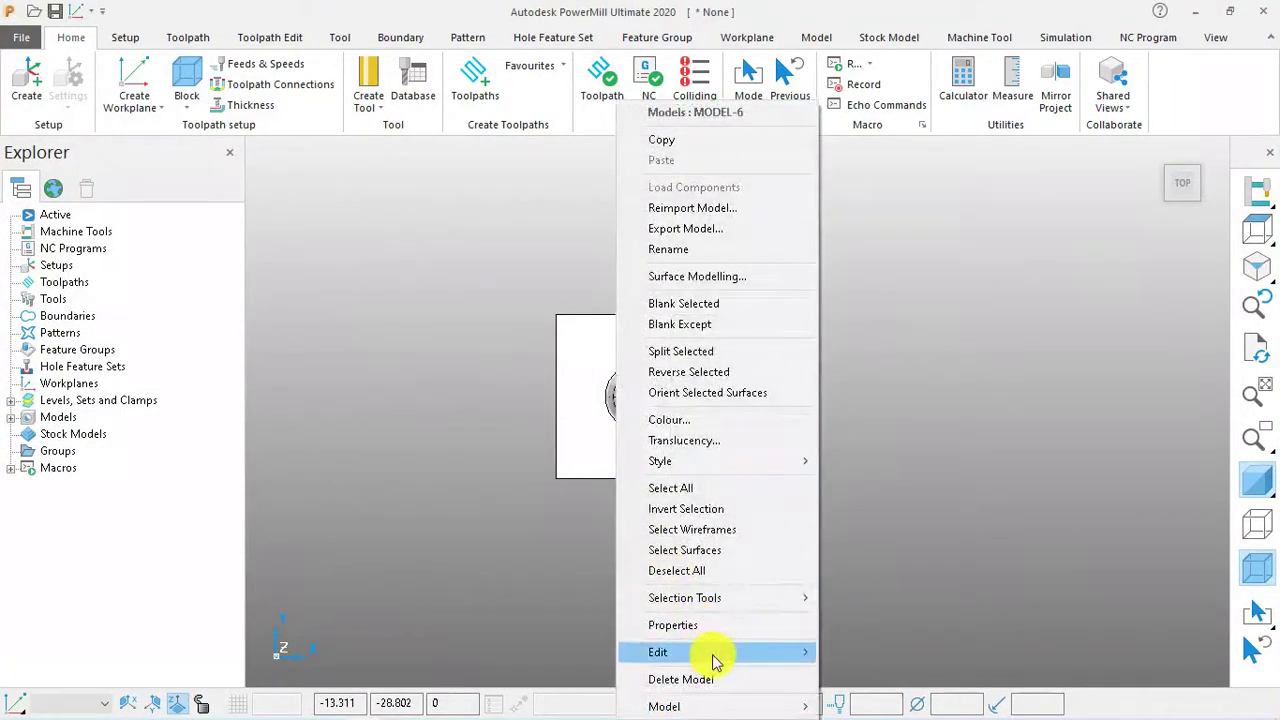
mouse_move(715, 652)
left_click(866, 588)
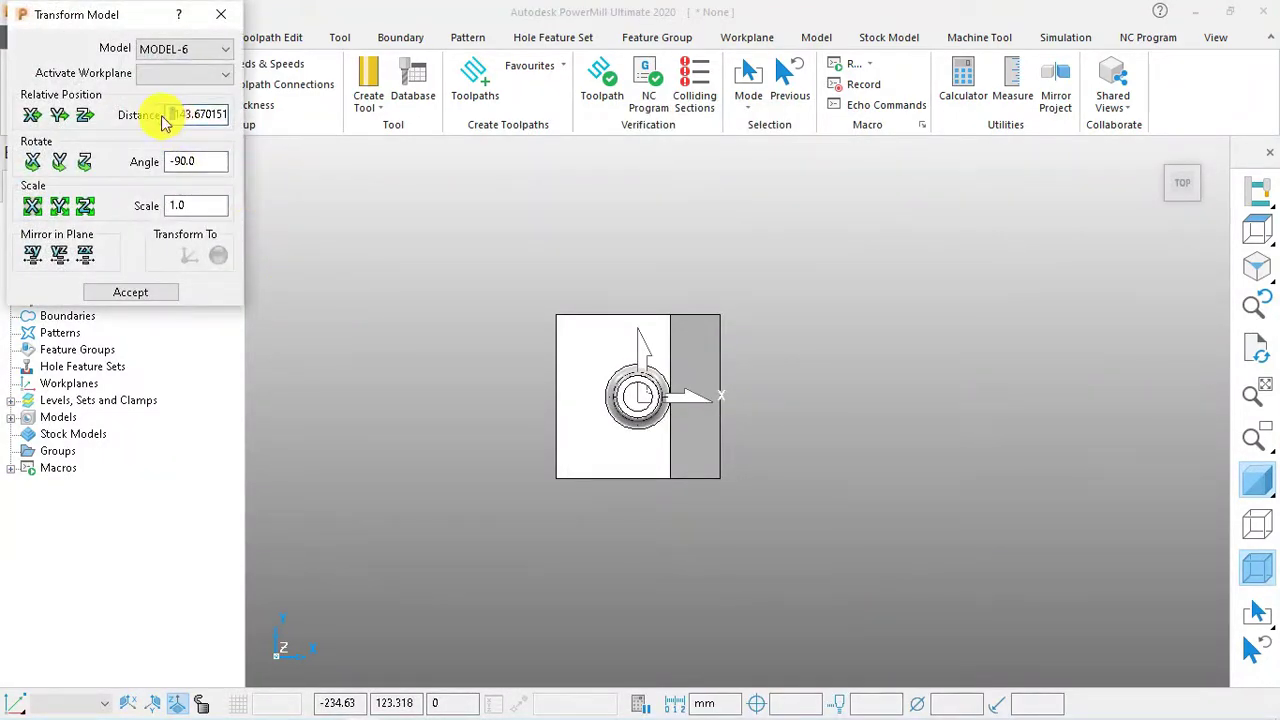
Paste the copied coordinate as the relative distance, make it -3.426249, move the model along Y, and accept the transform
left_click_drag(186, 117, 238, 124)
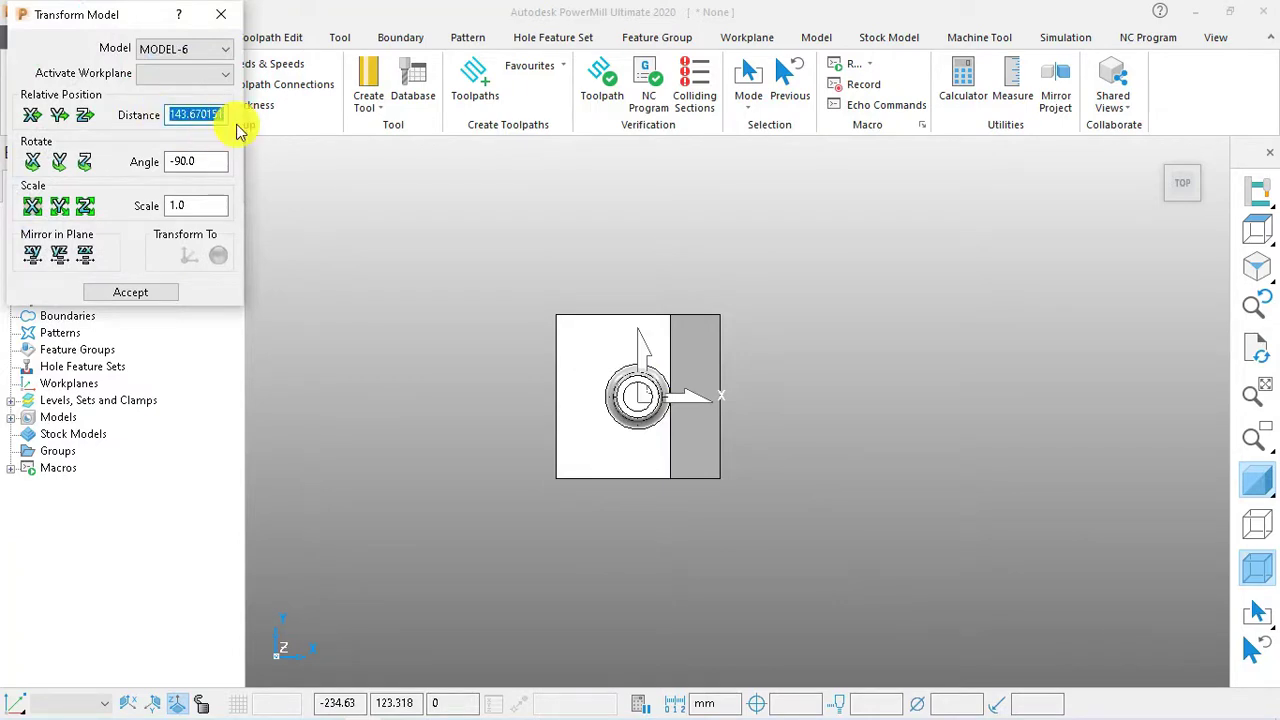
right_click(201, 114)
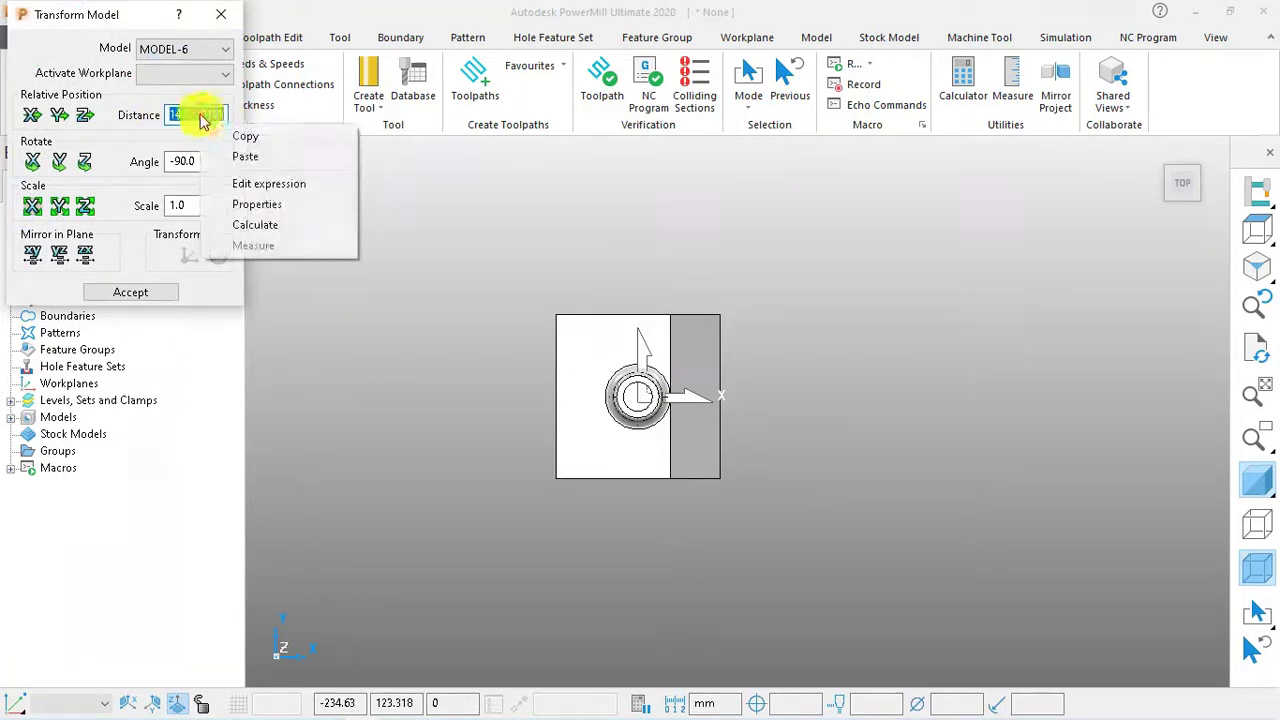
left_click(232, 155)
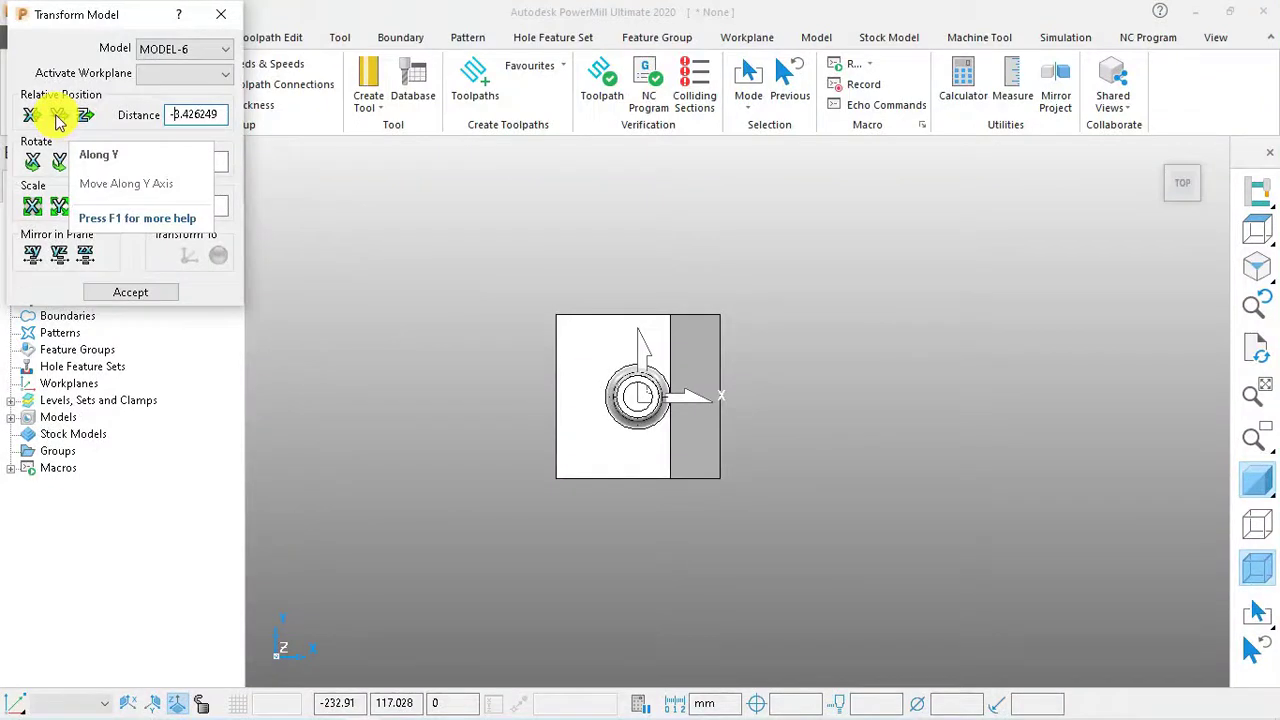
left_click(58, 116)
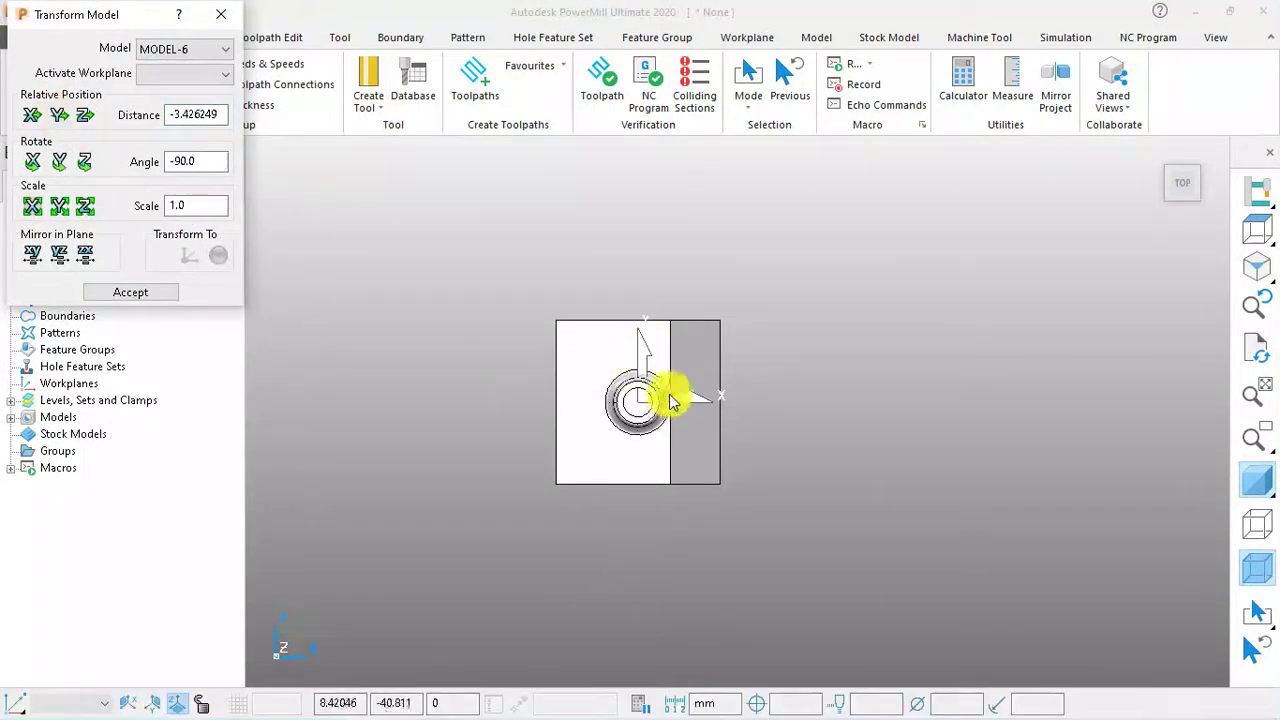
left_click(130, 292)
scroll(846, 343, "down", 3)
scroll(836, 380, "up", 4)
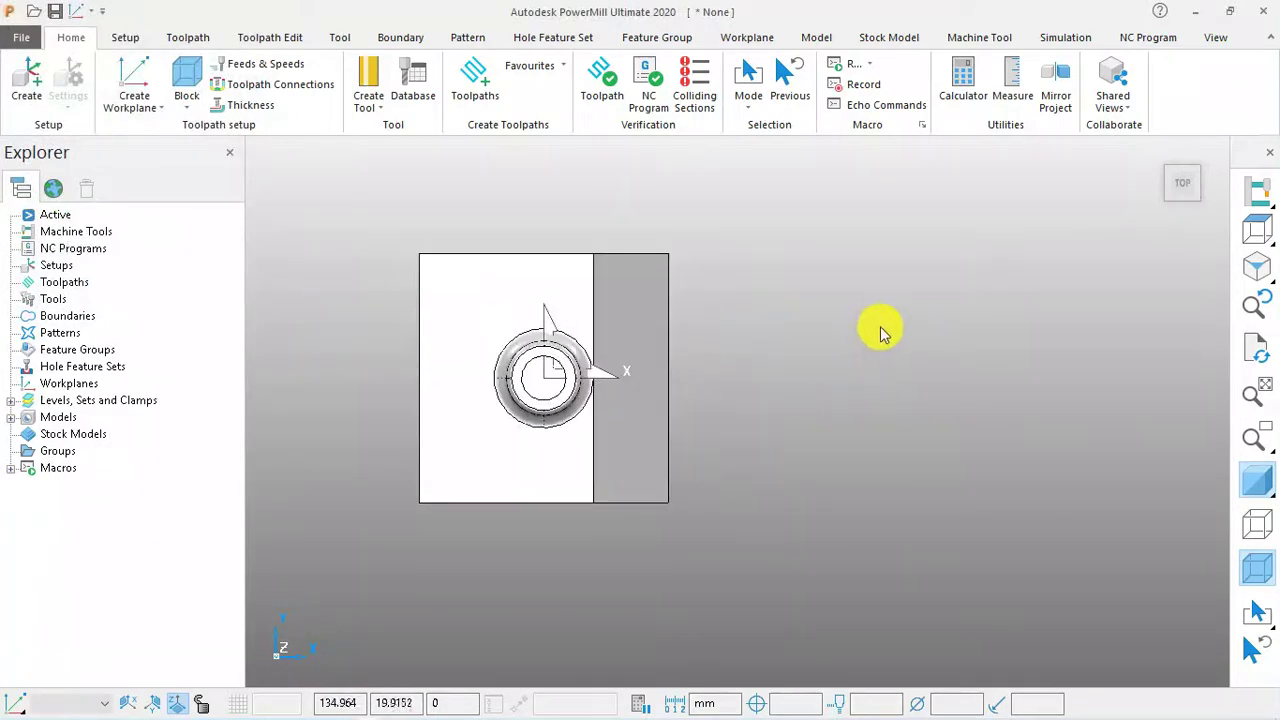
Calculate a Cylinder block around the boss's inner bore surface, check its Centre X and Centre Y coordinates, and accept it
mouse_move(882, 333)
middle_mouse_down()
mouse_move(786, 440)
mouse_move(843, 314)
middle_mouse_up()
scroll(594, 343, "up", 6)
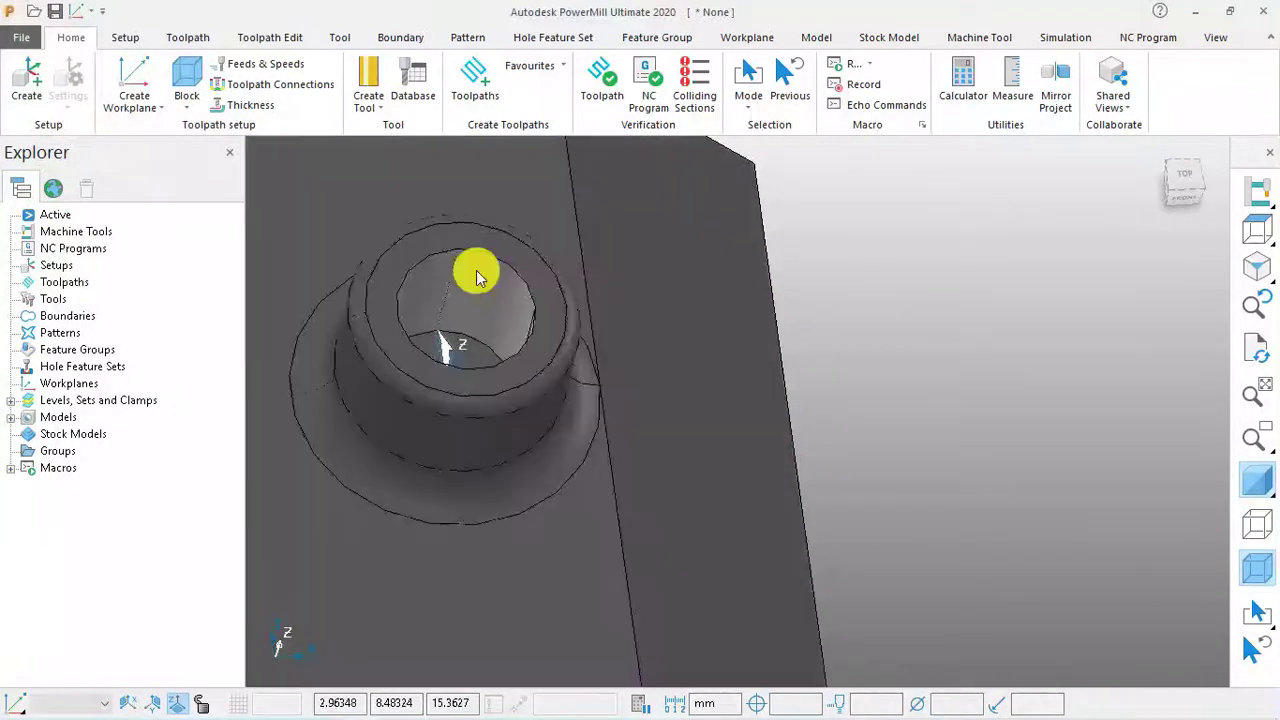
left_click(180, 75)
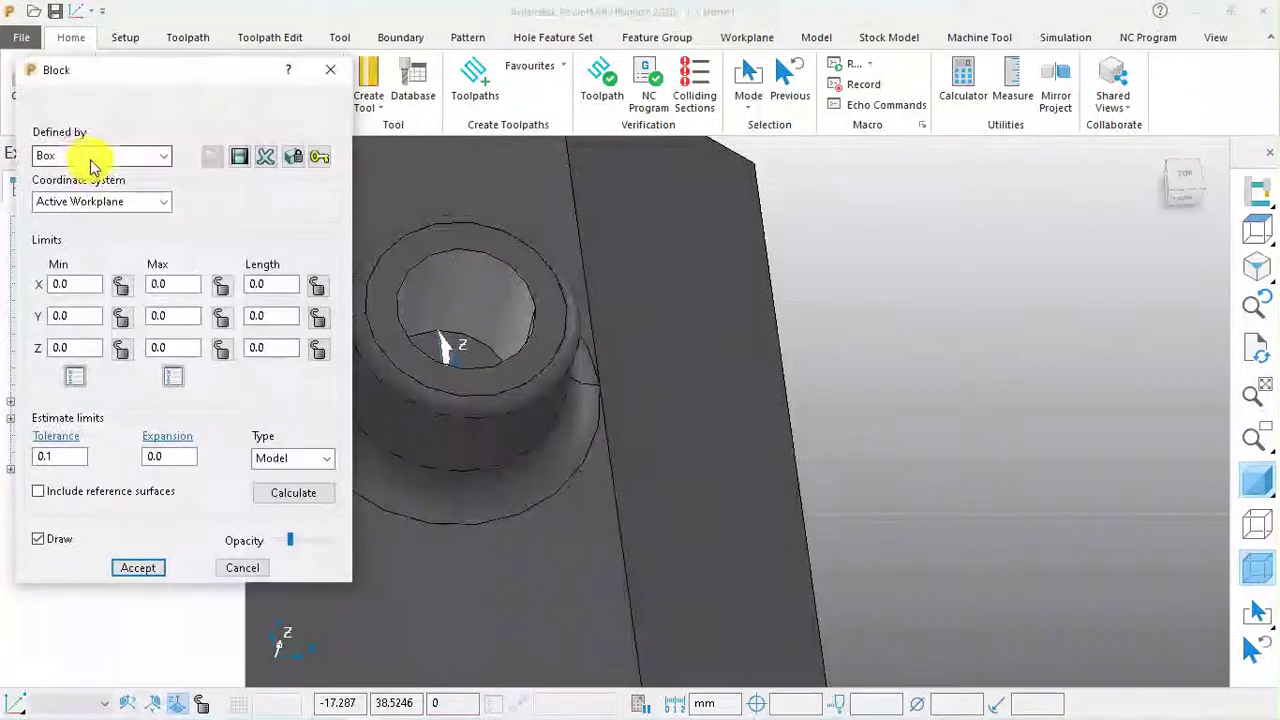
left_click(87, 160)
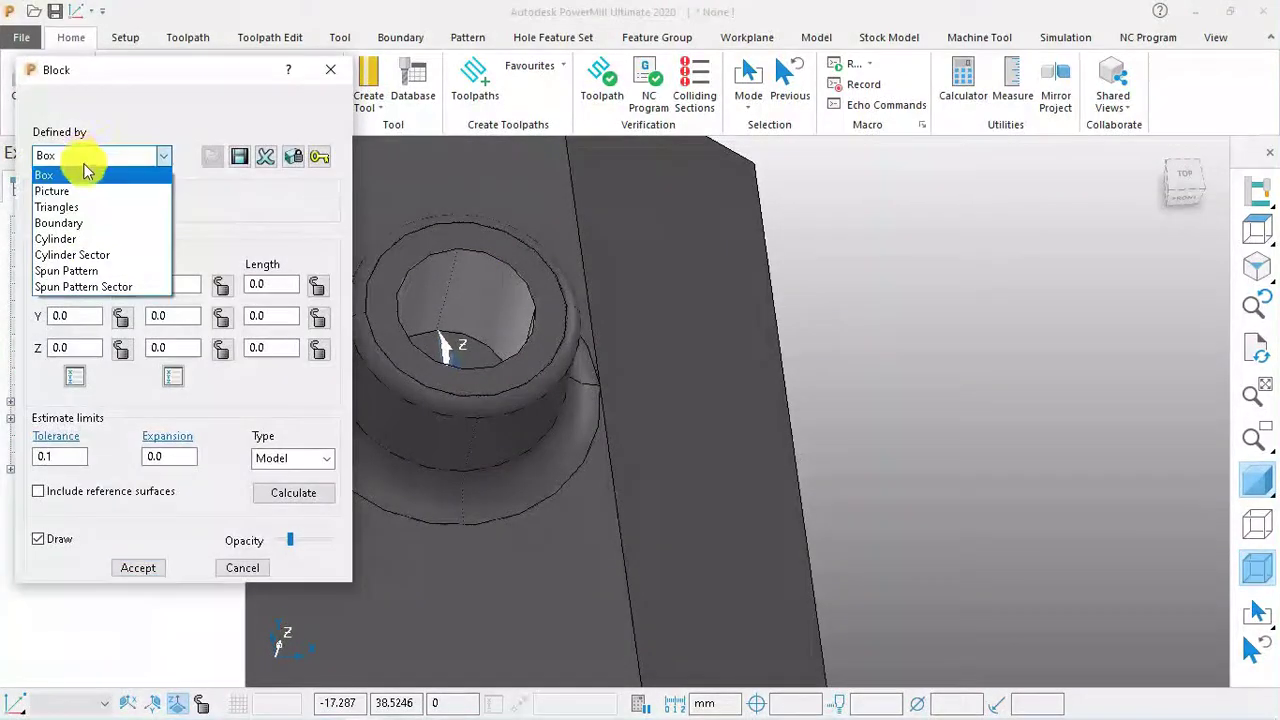
left_click(74, 238)
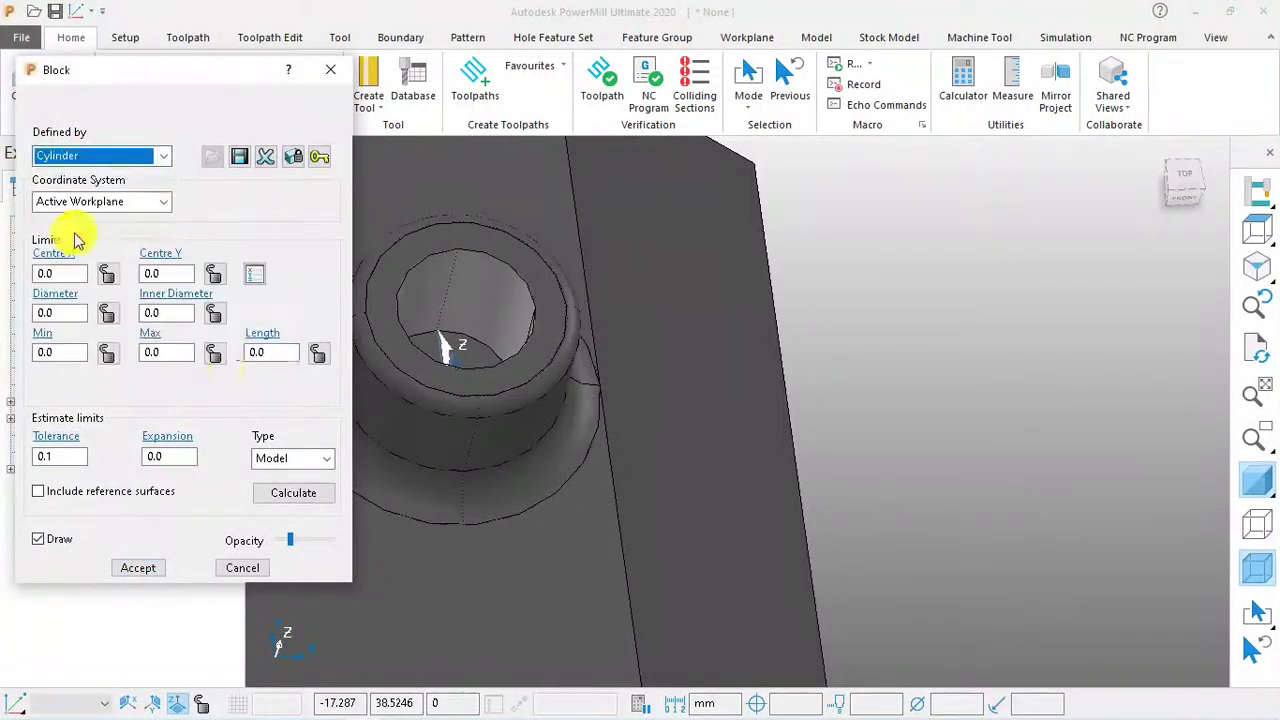
left_click(293, 493)
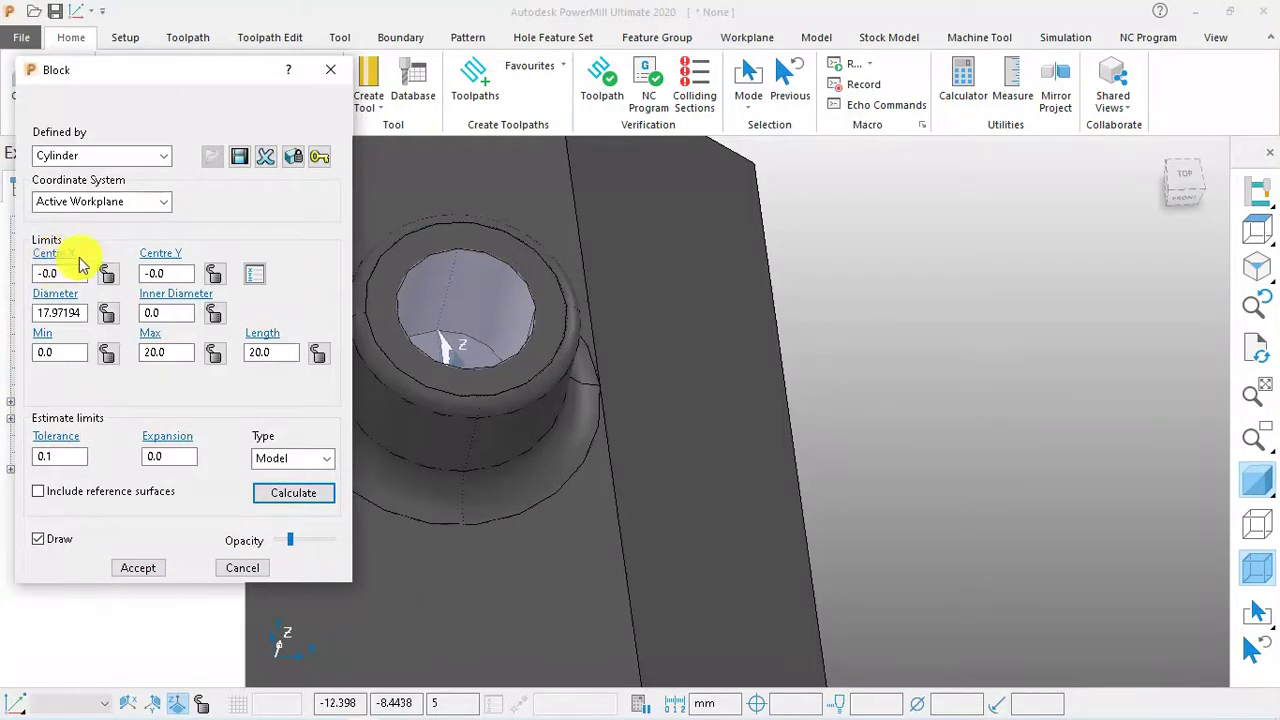
double_click(42, 278)
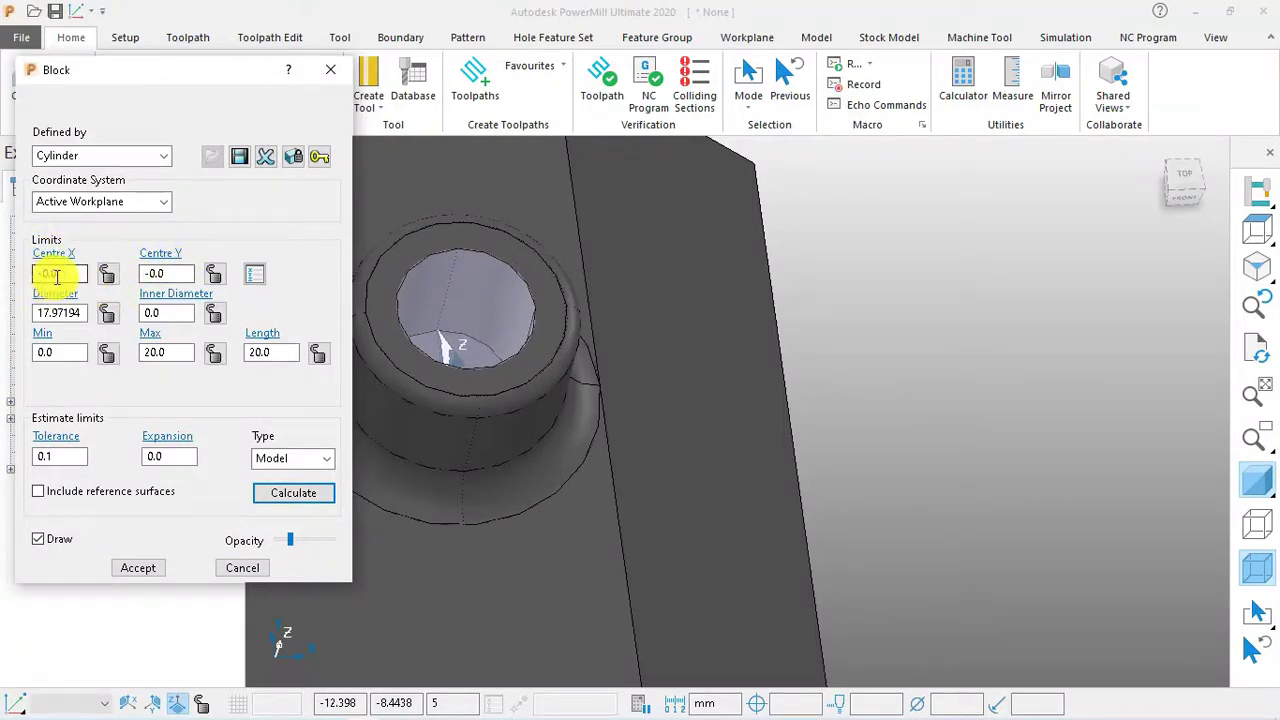
double_click(150, 278)
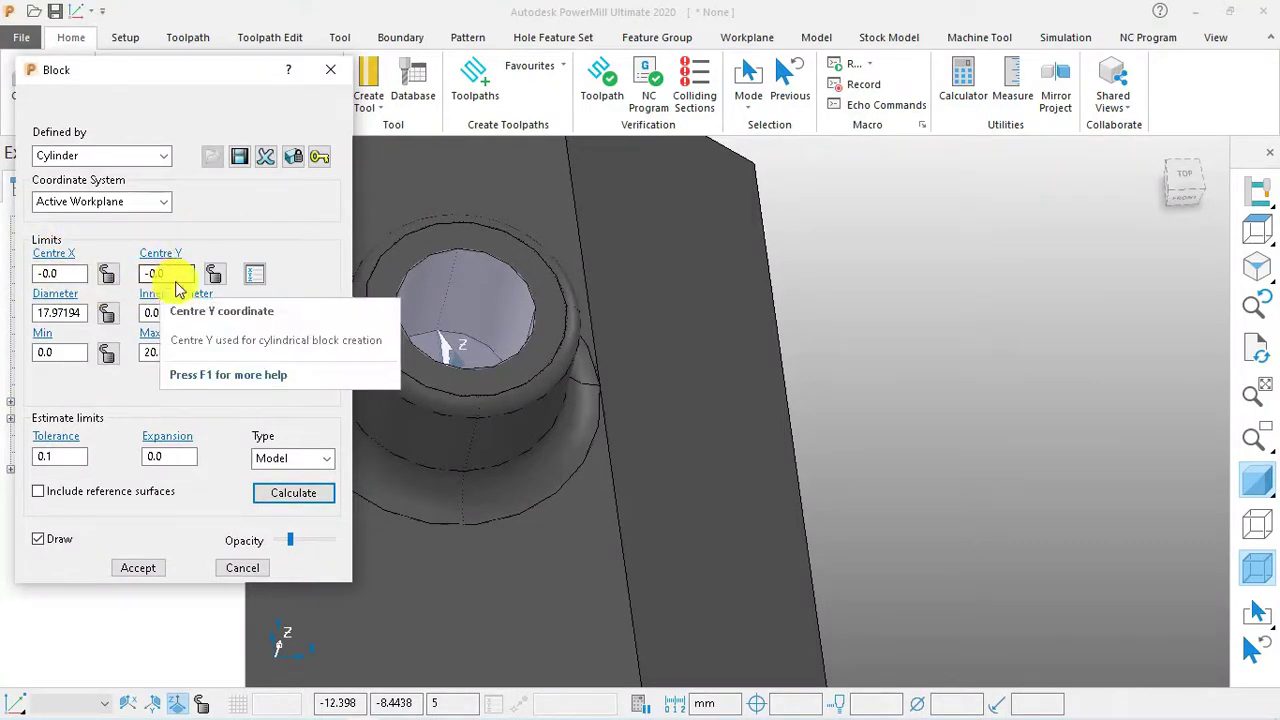
left_click(140, 568)
Redefine the block as a Box, calculate its limits around the whole model, and accept it
scroll(1062, 348, "down", 5)
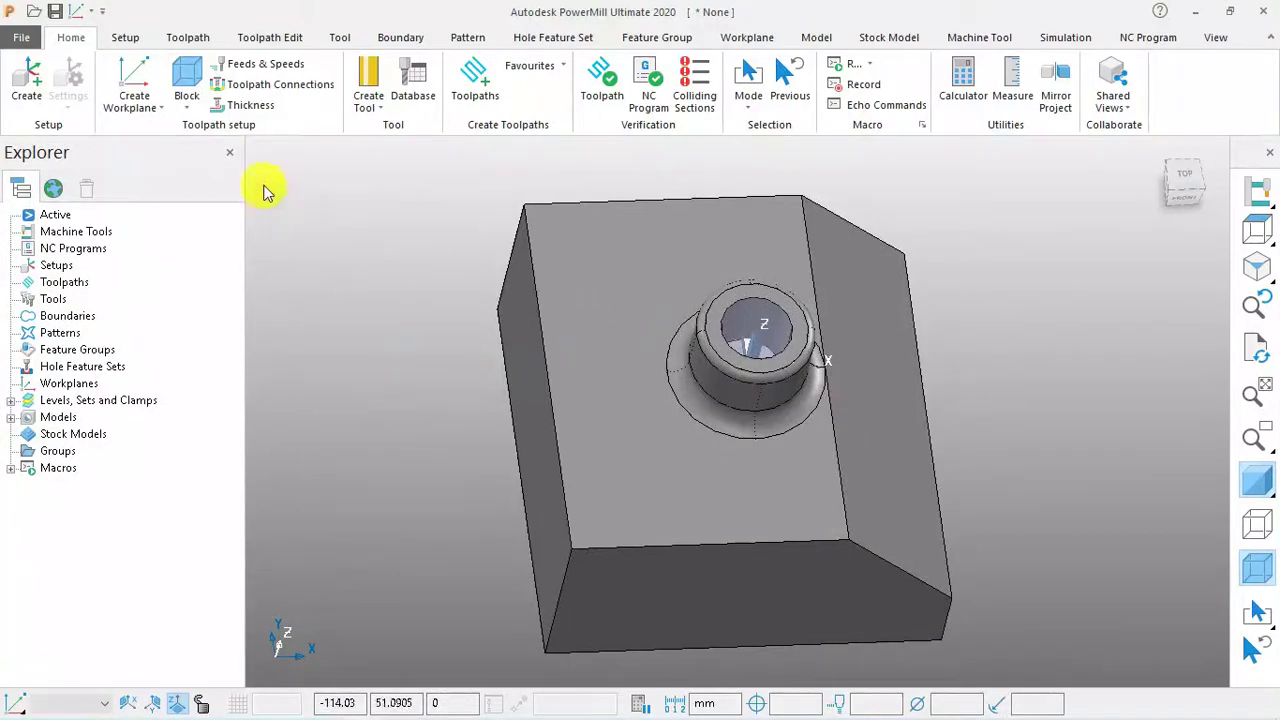
left_click(189, 108)
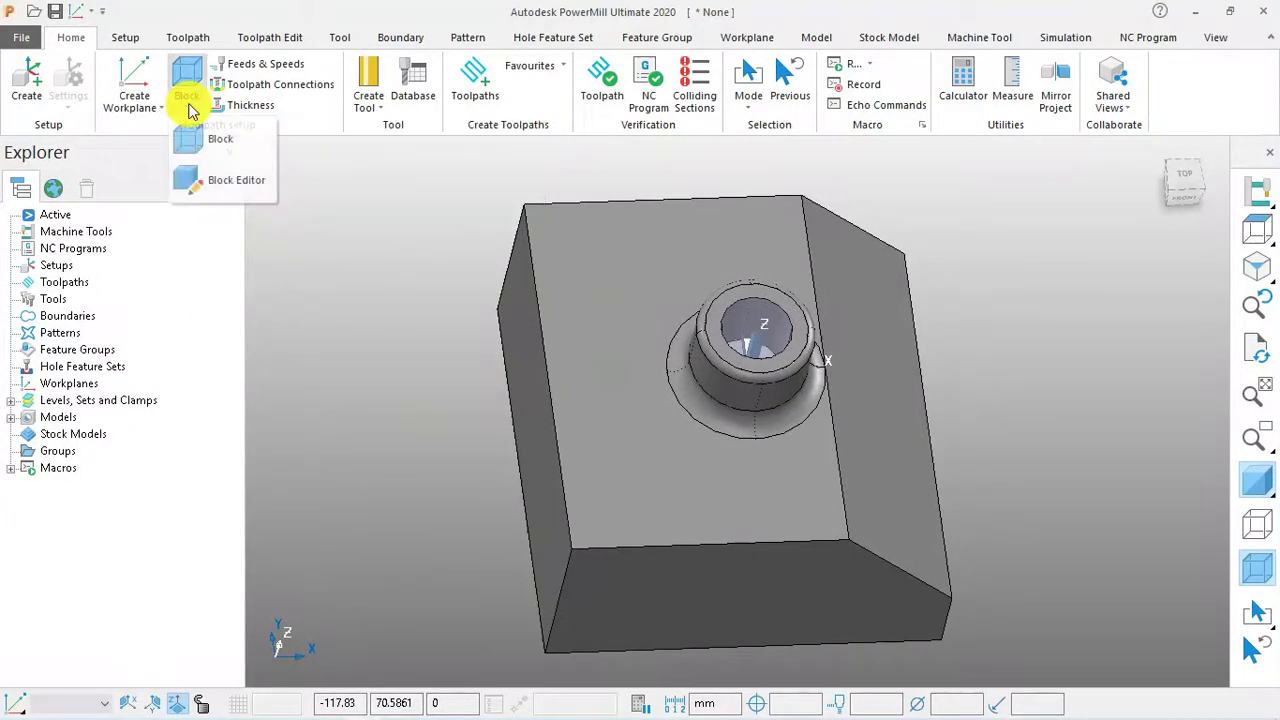
left_click(222, 145)
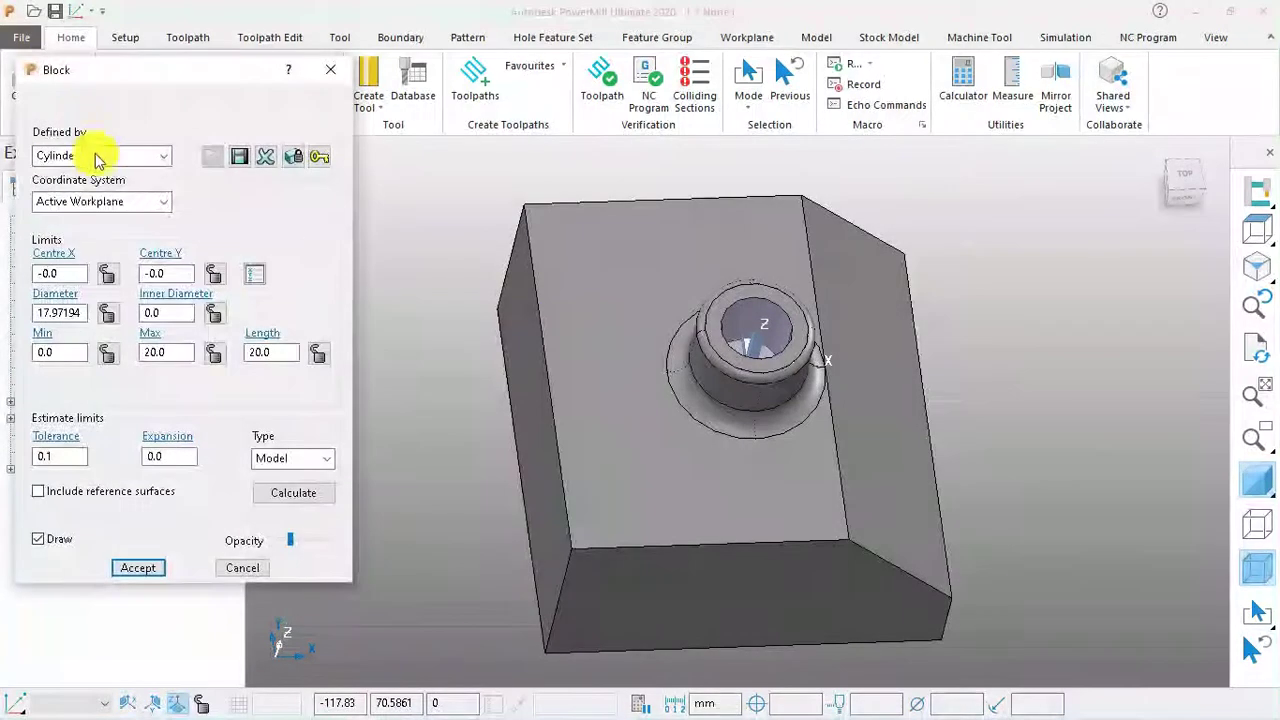
left_click(95, 155)
left_click(83, 176)
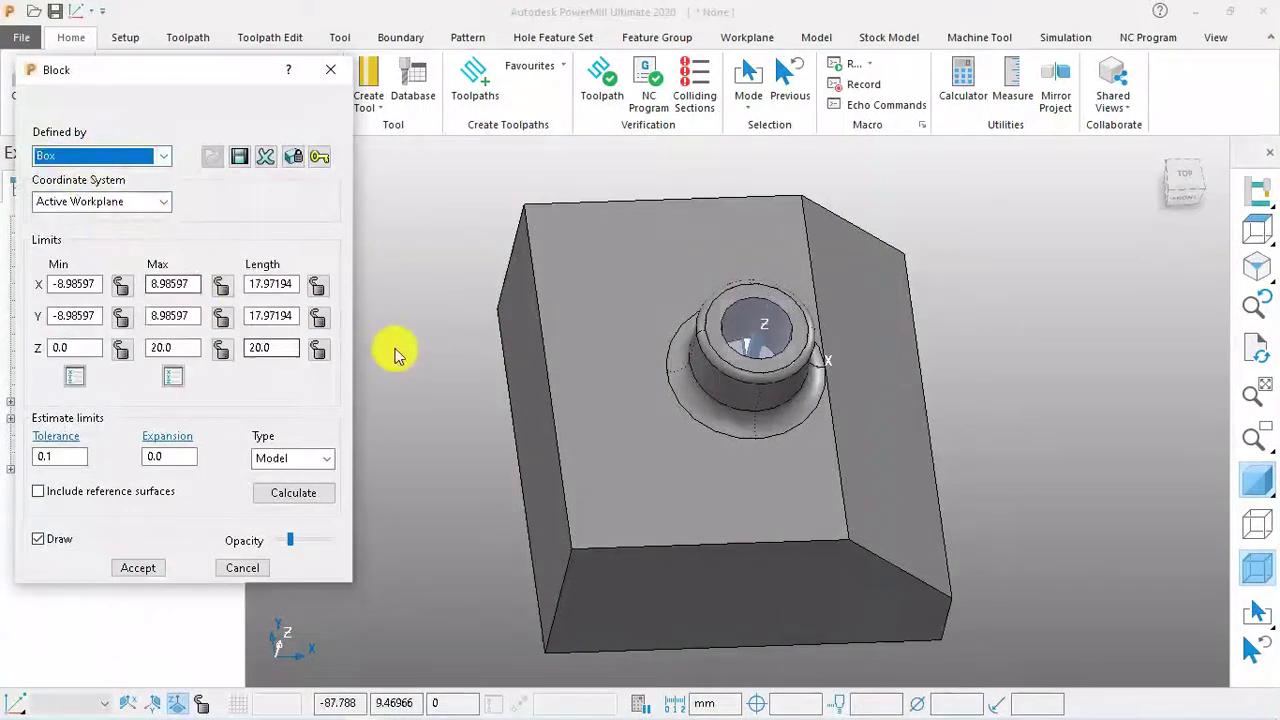
left_click(302, 492)
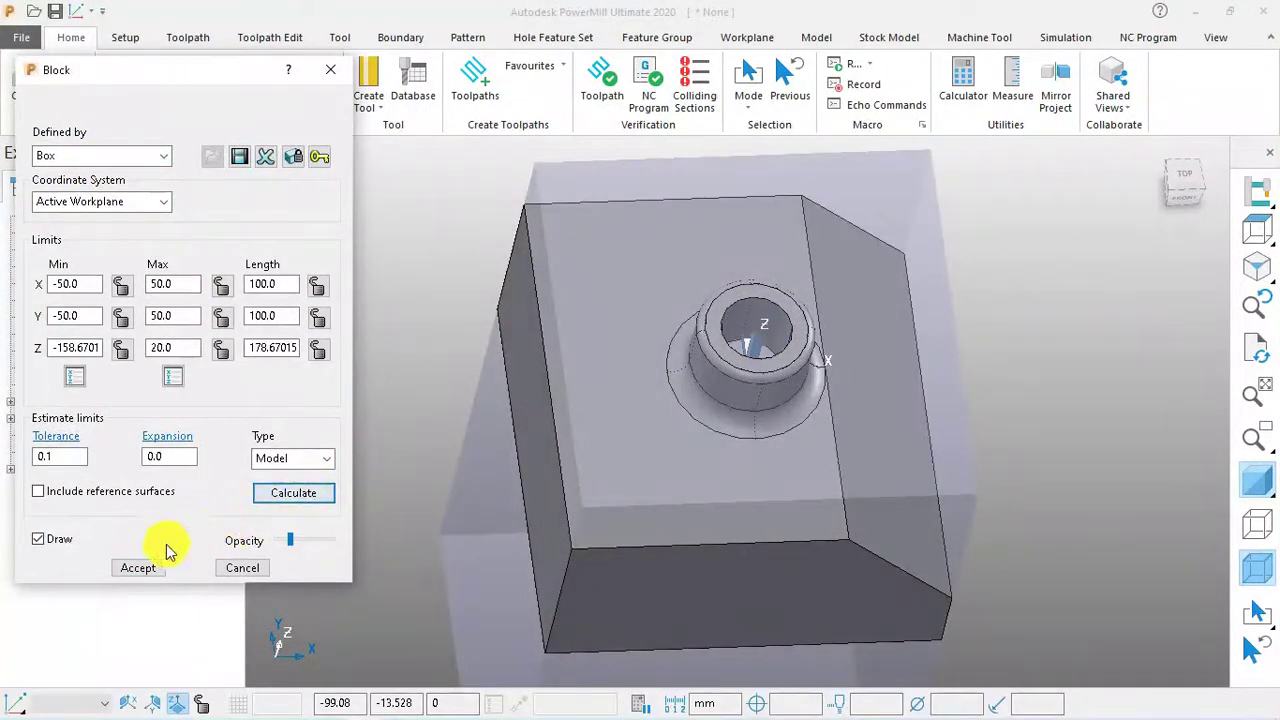
left_click(130, 568)
Display the model in wireframe only, with shading and the block hidden, to expose the stray curves below the part
middle_click_drag(628, 480, 614, 229)
scroll(614, 229, "down", 2)
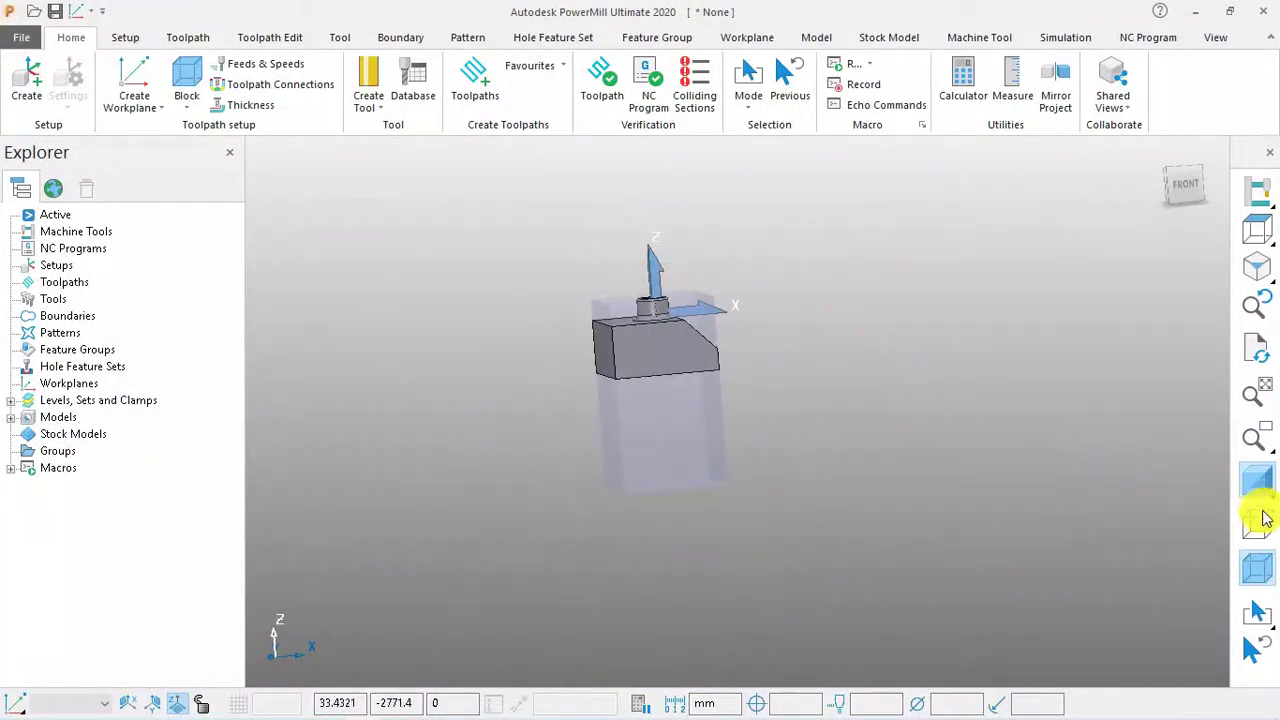
scroll(700, 463, "up", 4)
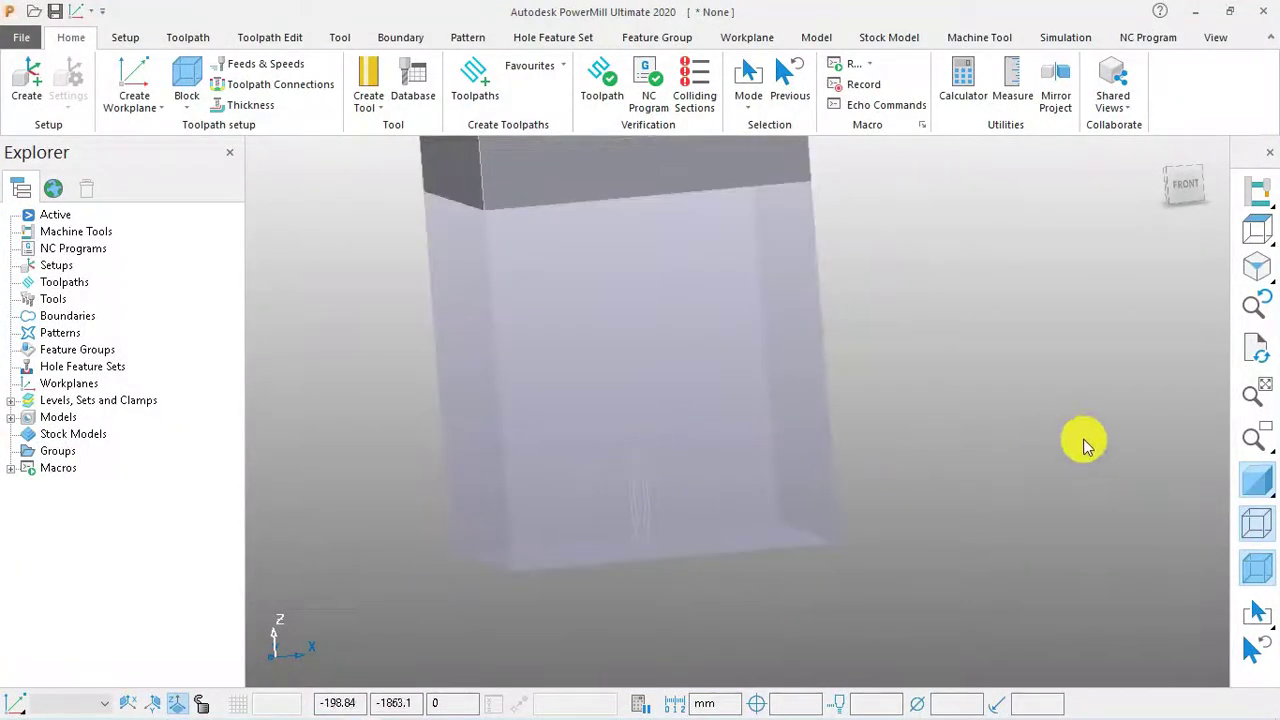
scroll(1040, 455, "down", 2)
left_click(1256, 523)
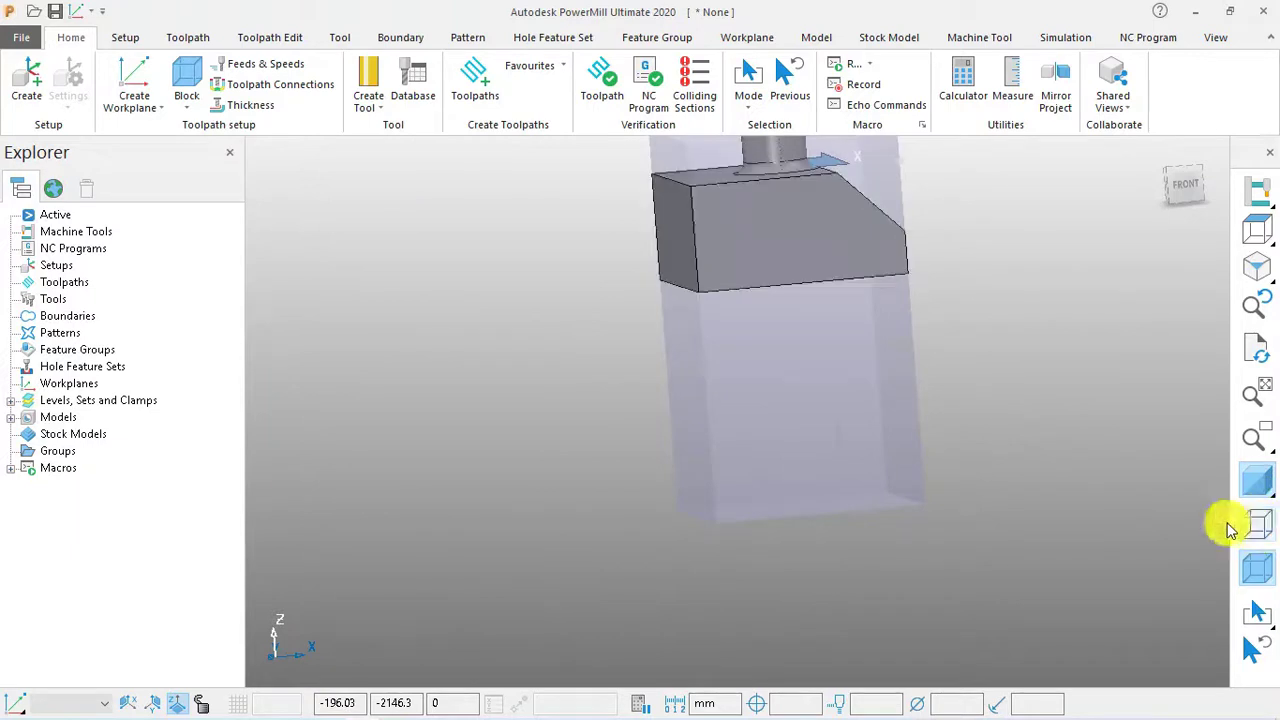
left_click(1257, 486)
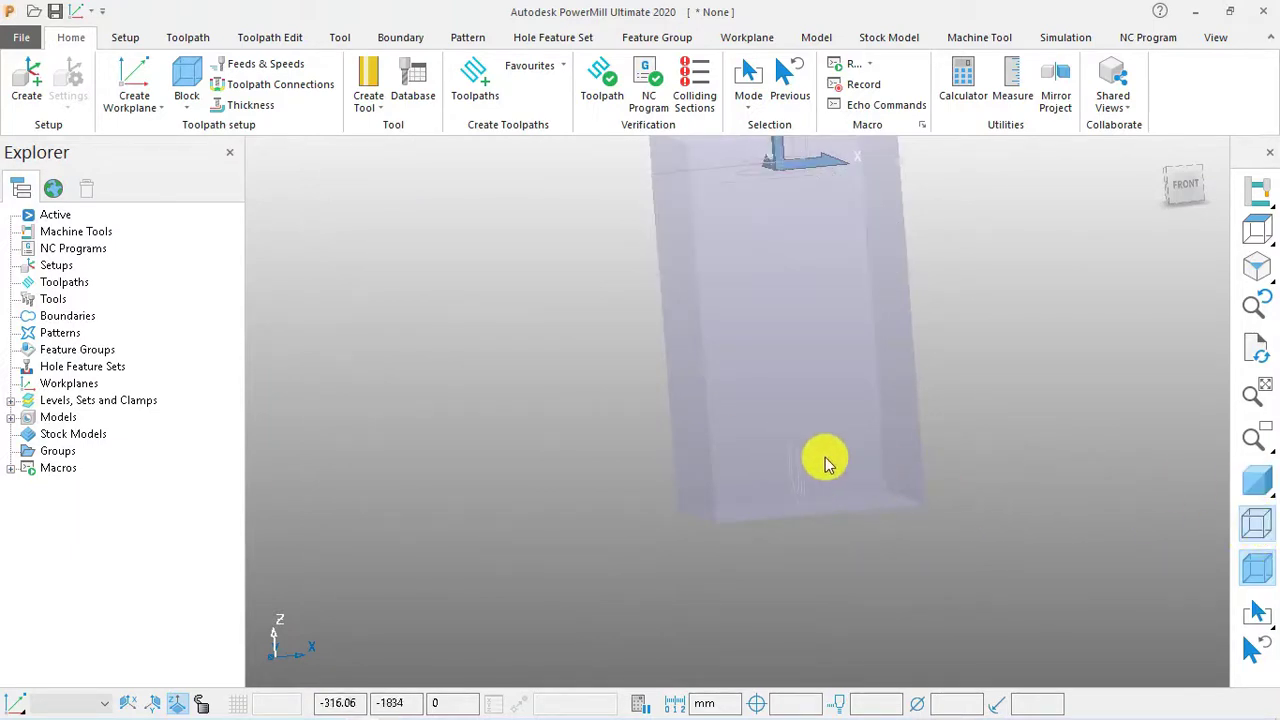
left_click(1260, 490)
left_click(1257, 478)
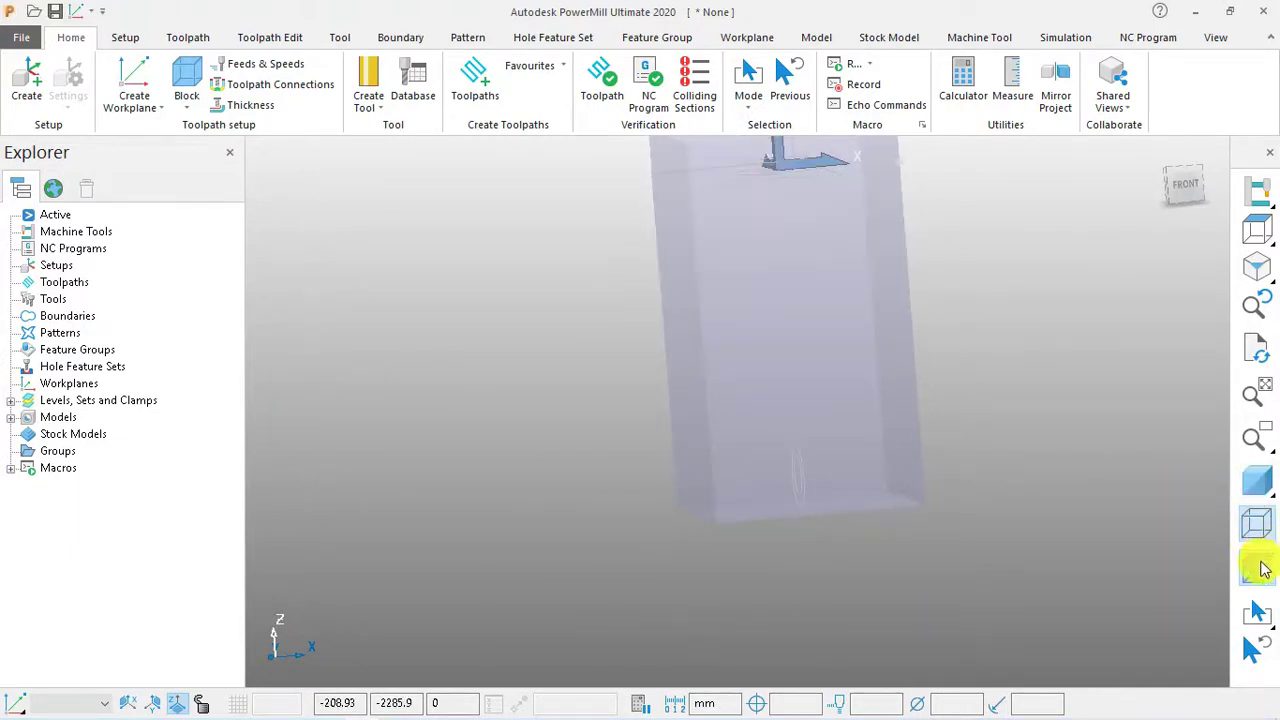
left_click(1257, 566)
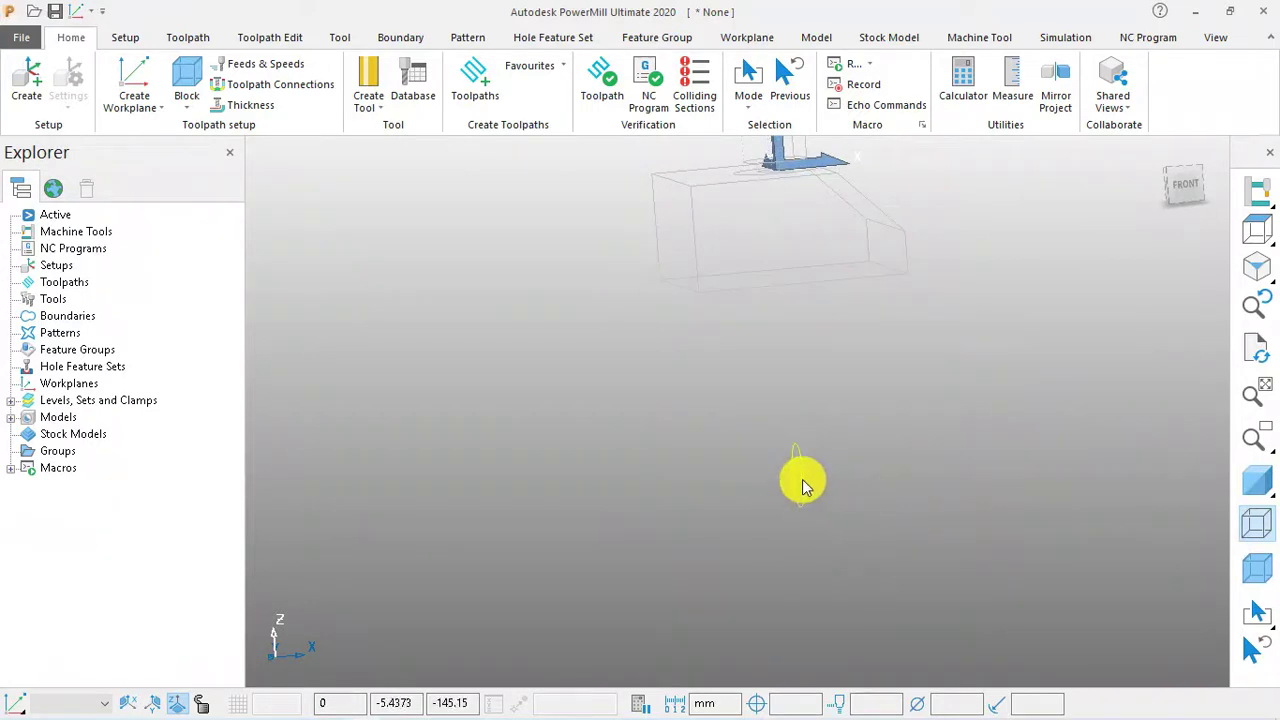
Delete the selected stray wireframe curves below the part and restore the shaded display
right_click(805, 487)
mouse_move(925, 655)
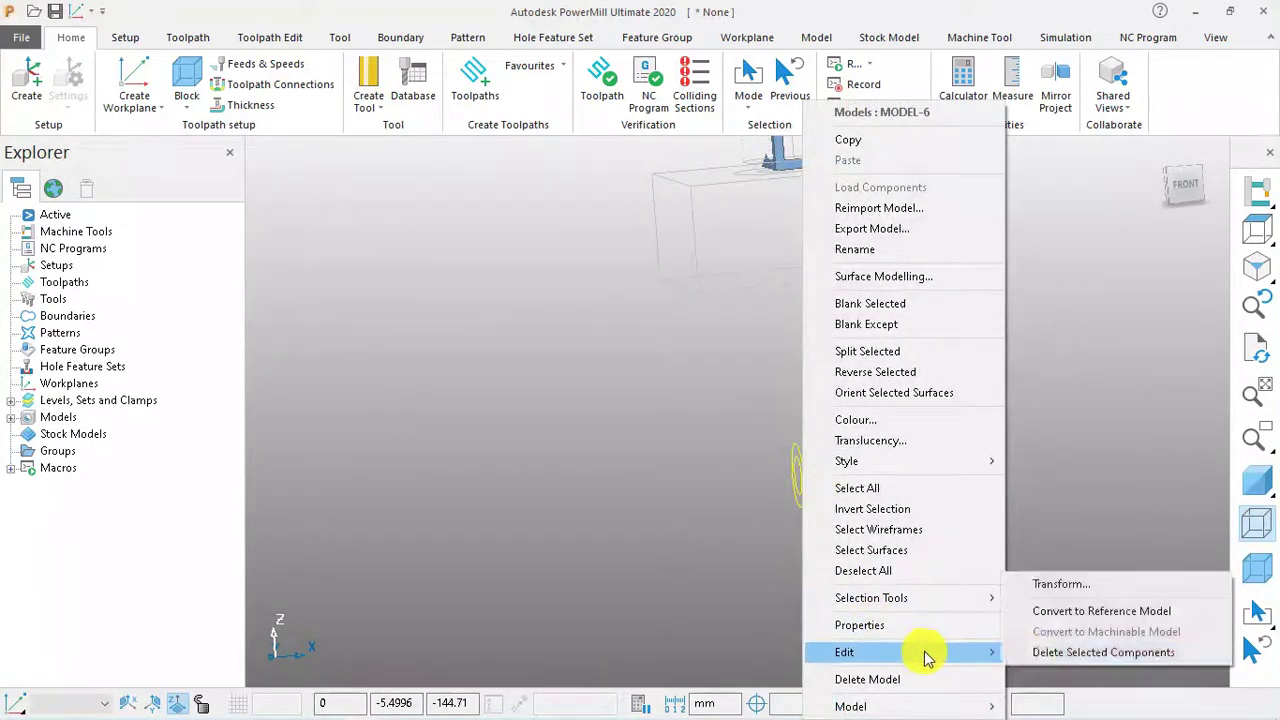
left_click(1080, 652)
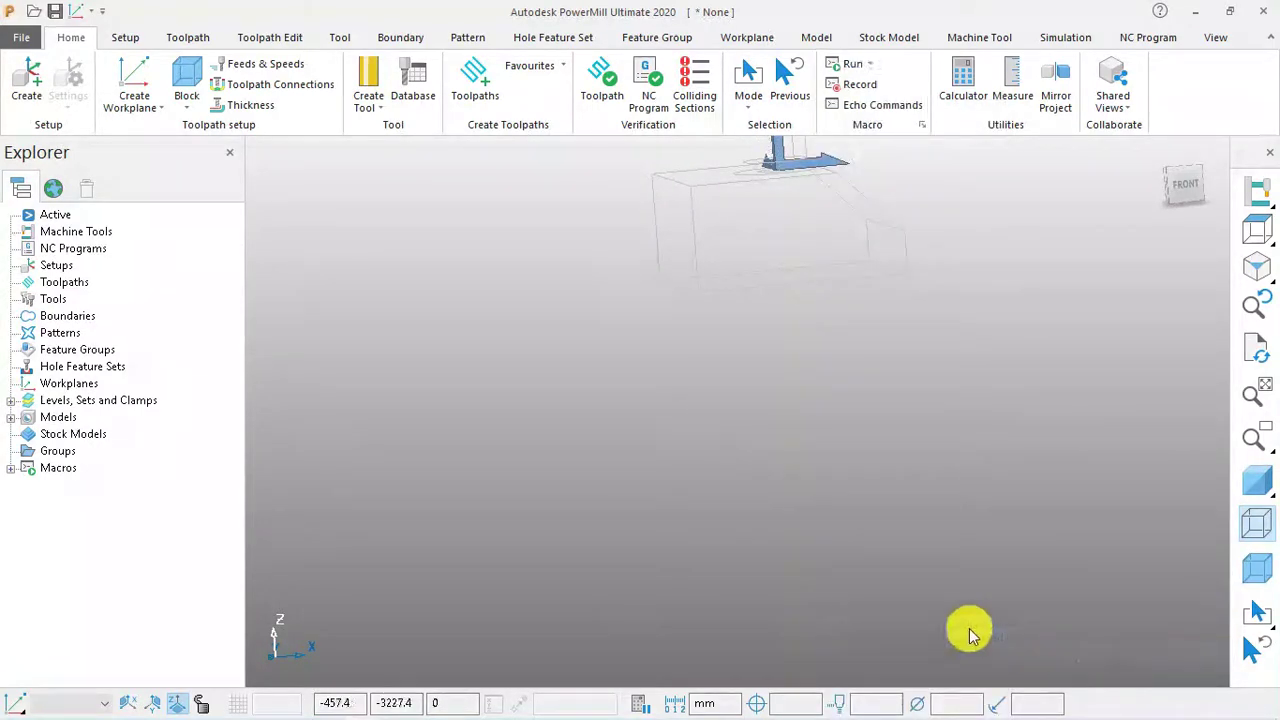
left_click(1257, 481)
scroll(523, 491, "down", 3)
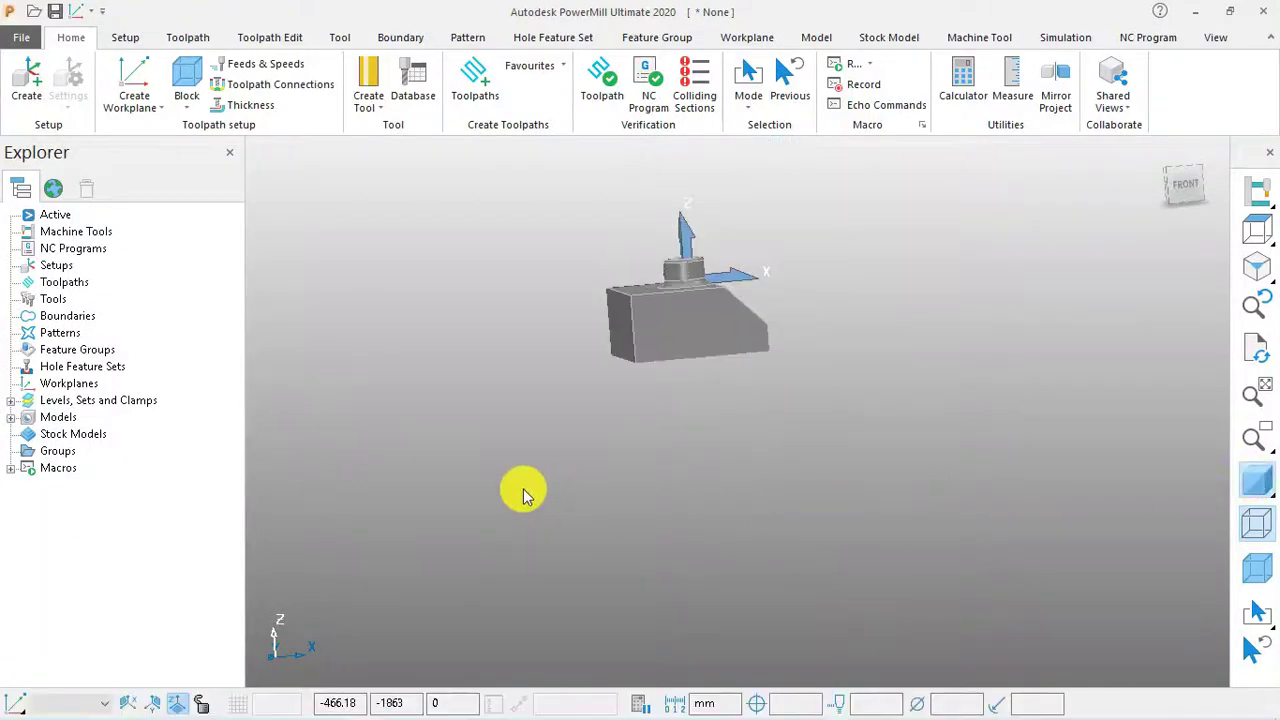
Recalculate the Box block's limits from the model, show the translucent block around the part, and accept it
left_click(186, 85)
left_click(293, 492)
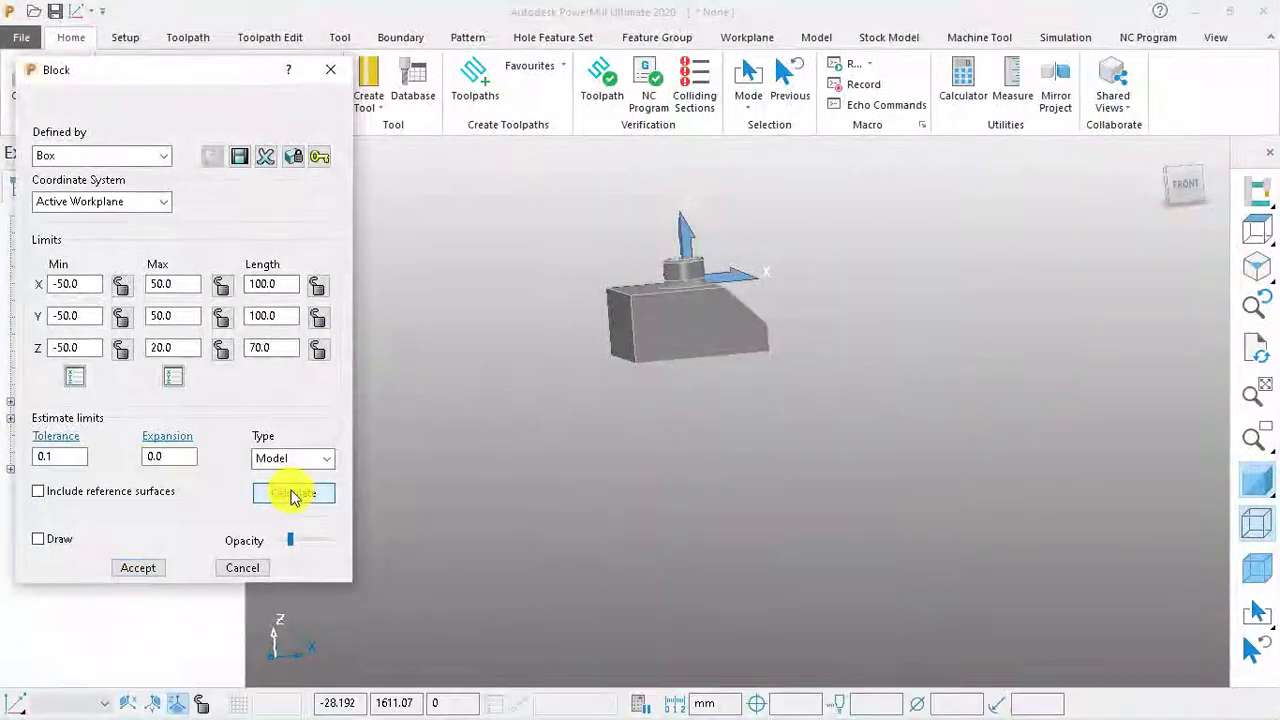
left_click(1250, 566)
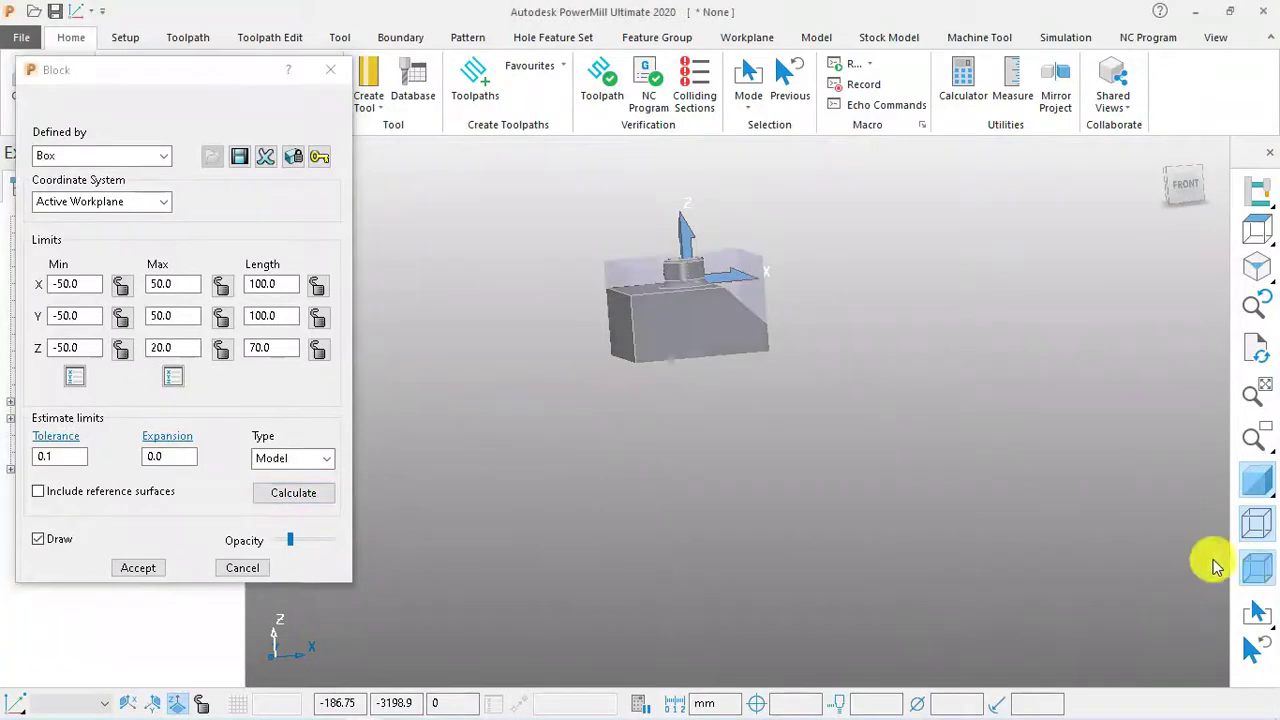
left_click(138, 567)
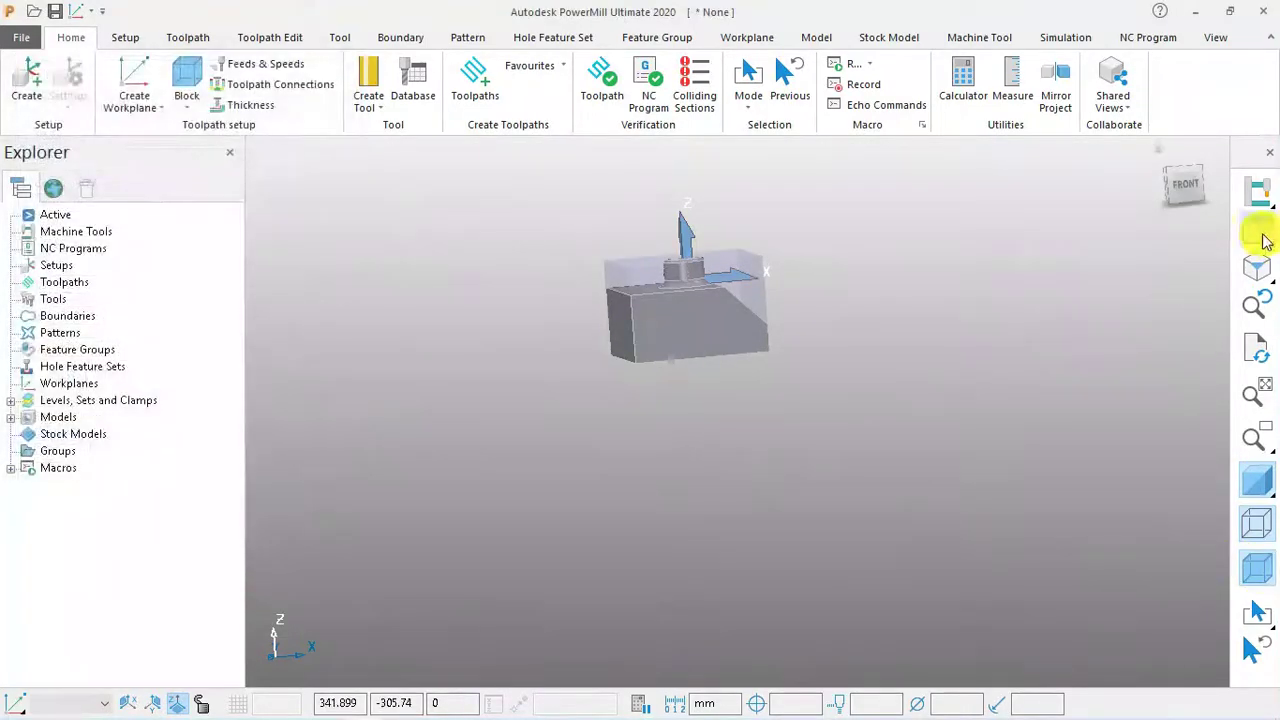
Recalculate the box block and examine its Z minimum, maximum and length against the boss, closing the block settings without accepting
left_click(1256, 236)
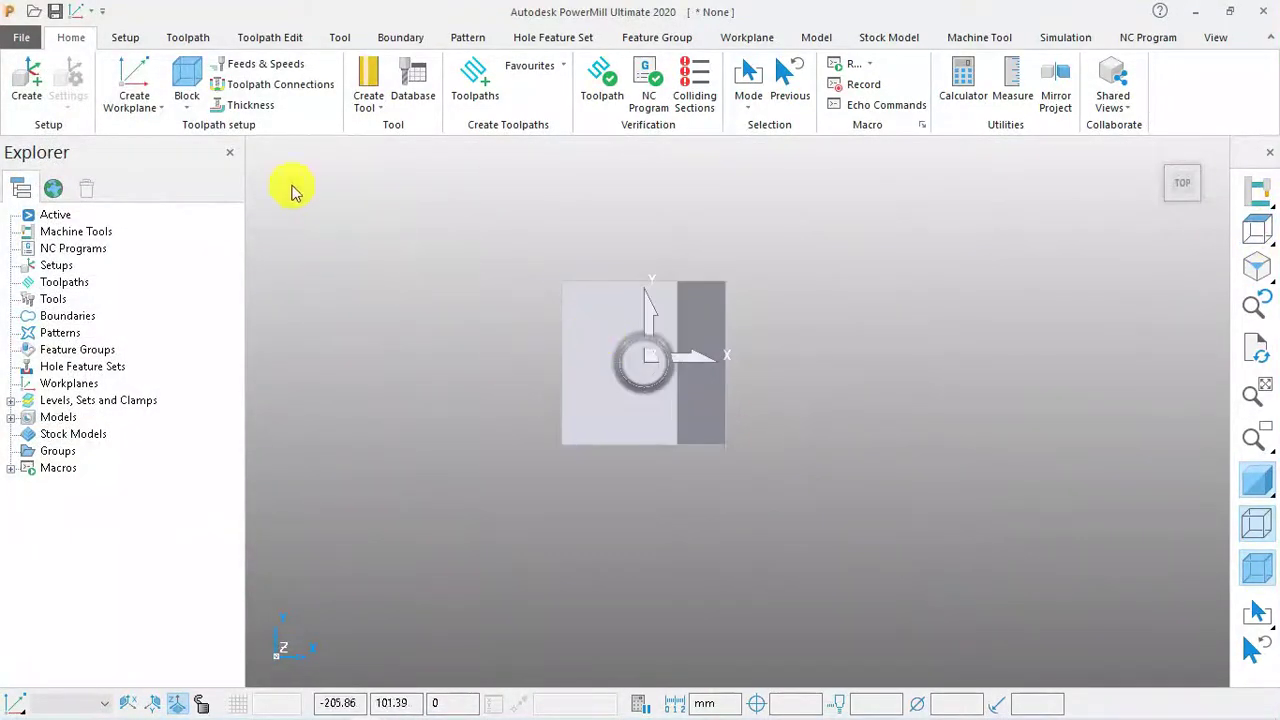
left_click(183, 88)
left_click(290, 494)
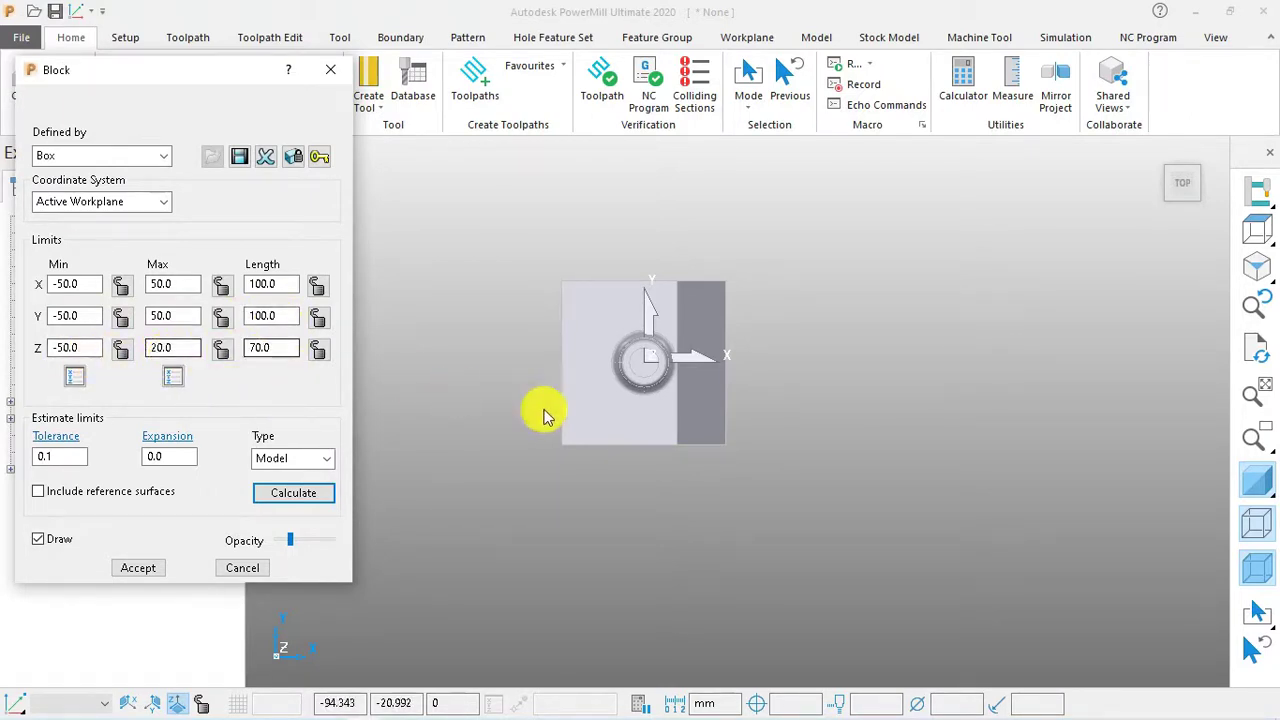
middle_click_drag(797, 471, 846, 286)
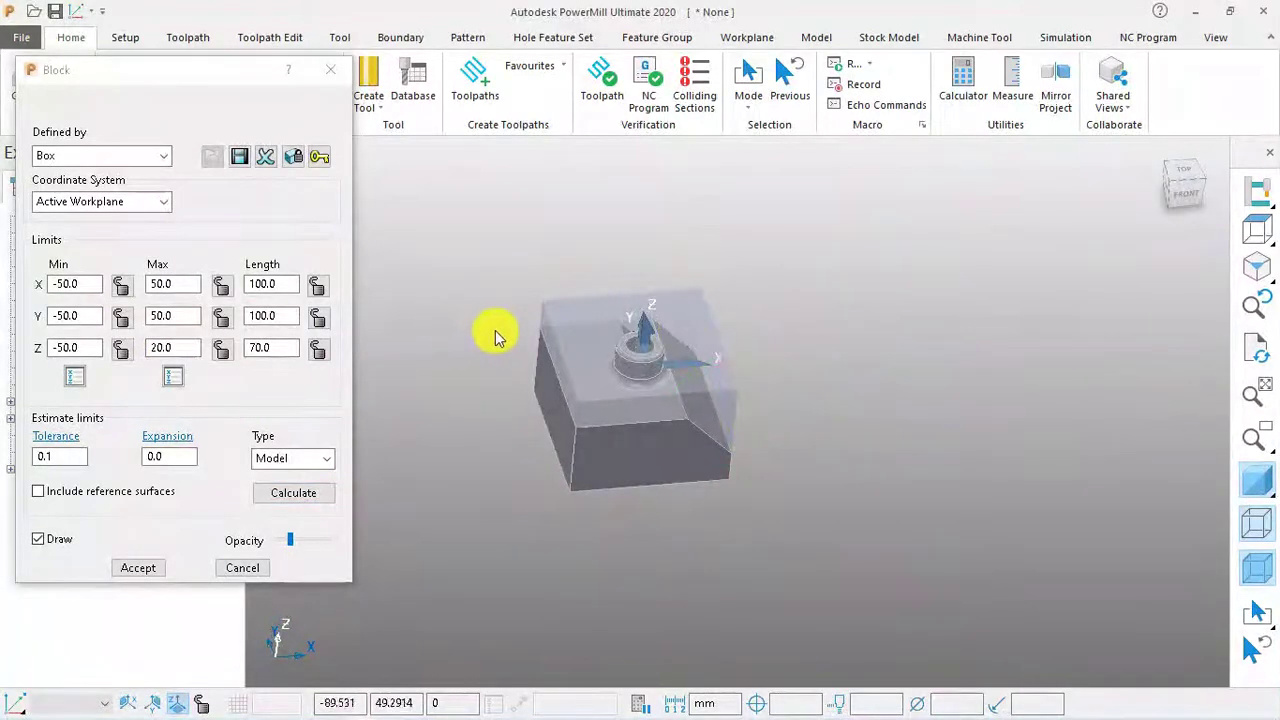
scroll(663, 366, "up", 3)
scroll(609, 366, "down", 2)
middle_click_drag(758, 408, 771, 349)
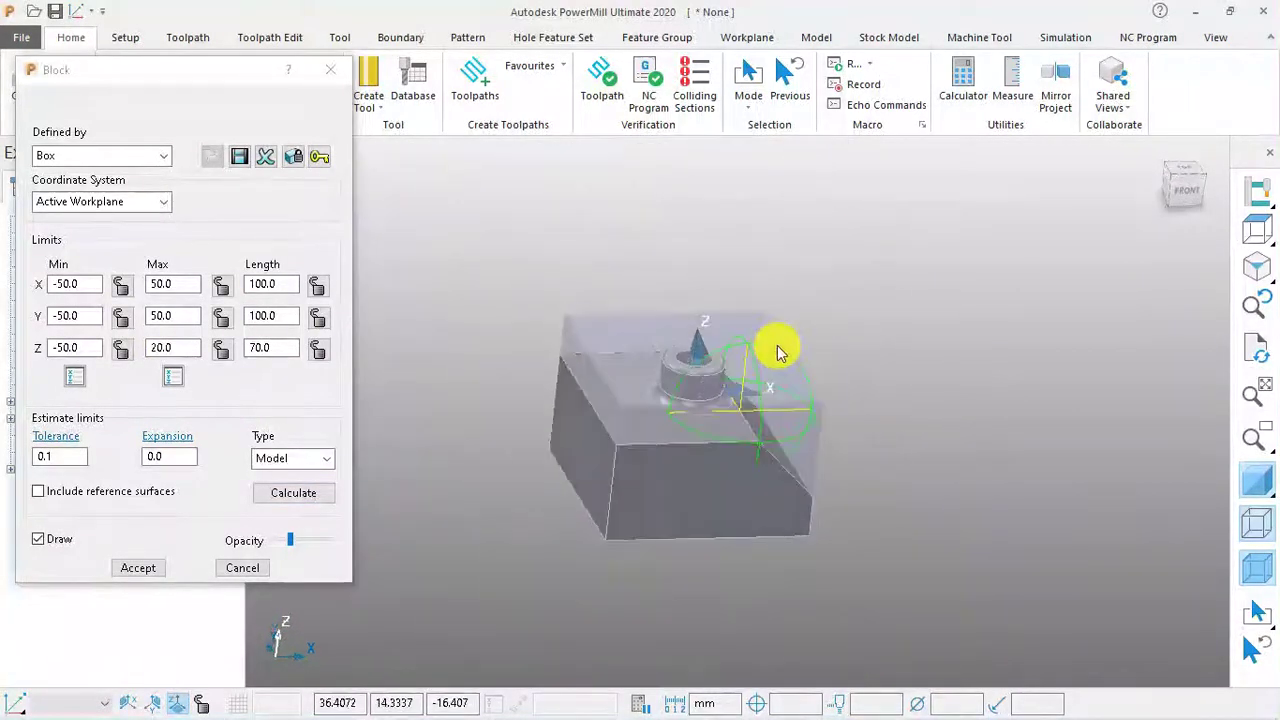
left_click(312, 354)
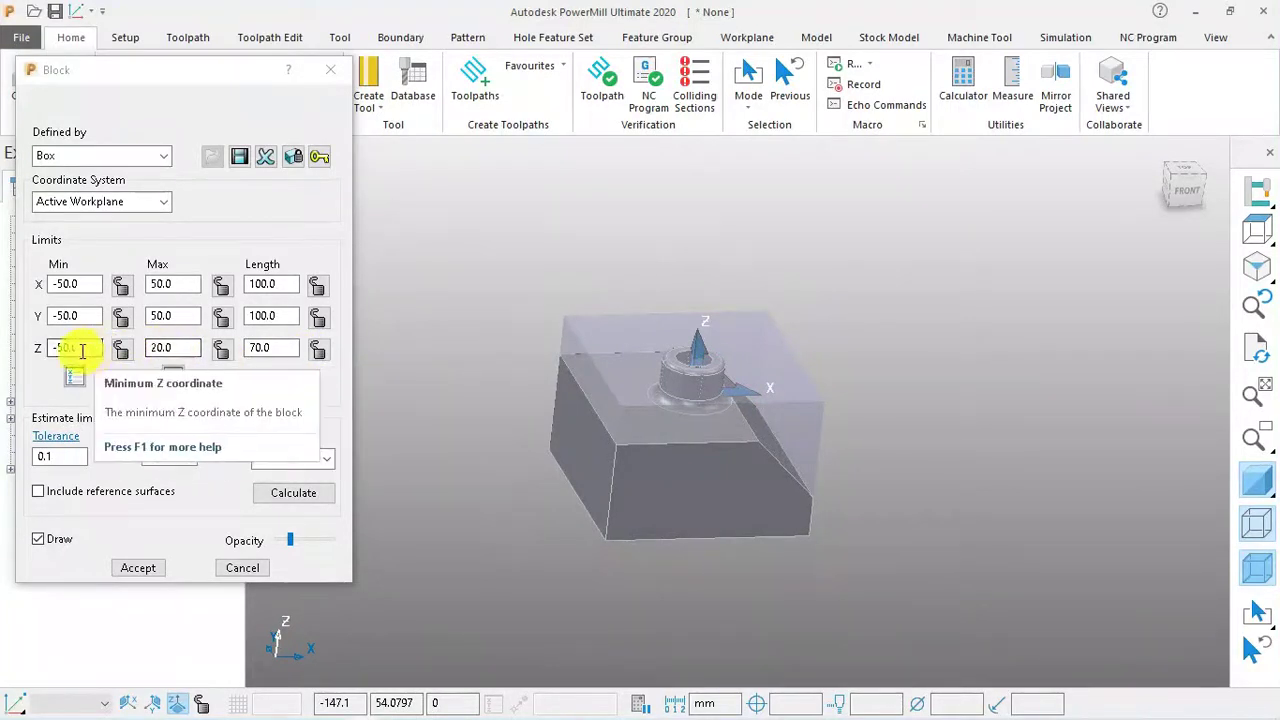
double_click(279, 349)
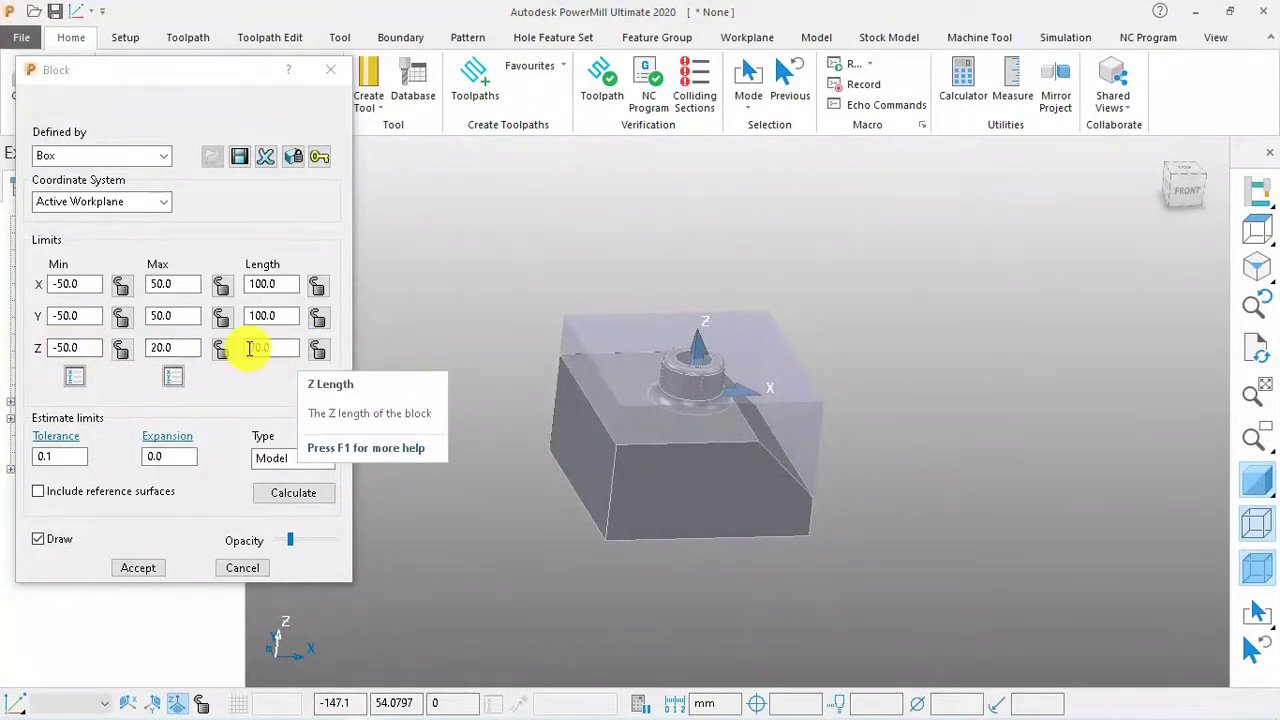
scroll(677, 383, "up", 3)
scroll(708, 380, "down", 2)
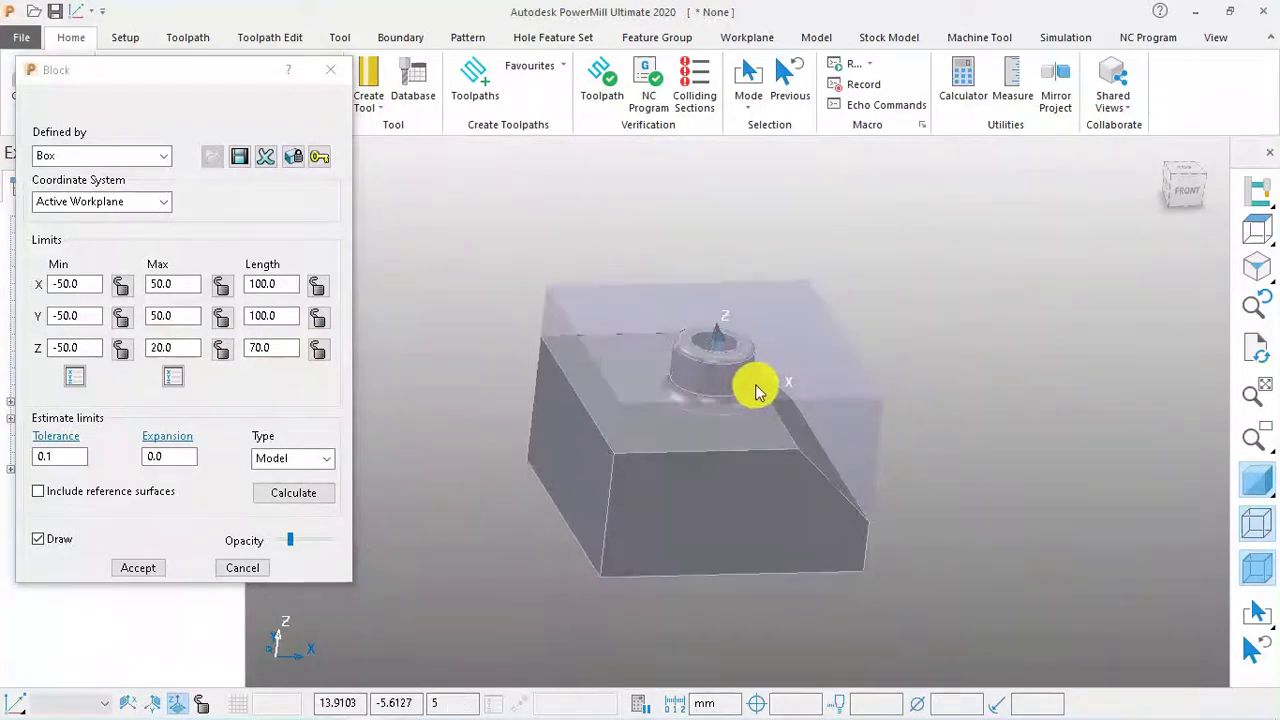
middle_click_drag(757, 390, 709, 366)
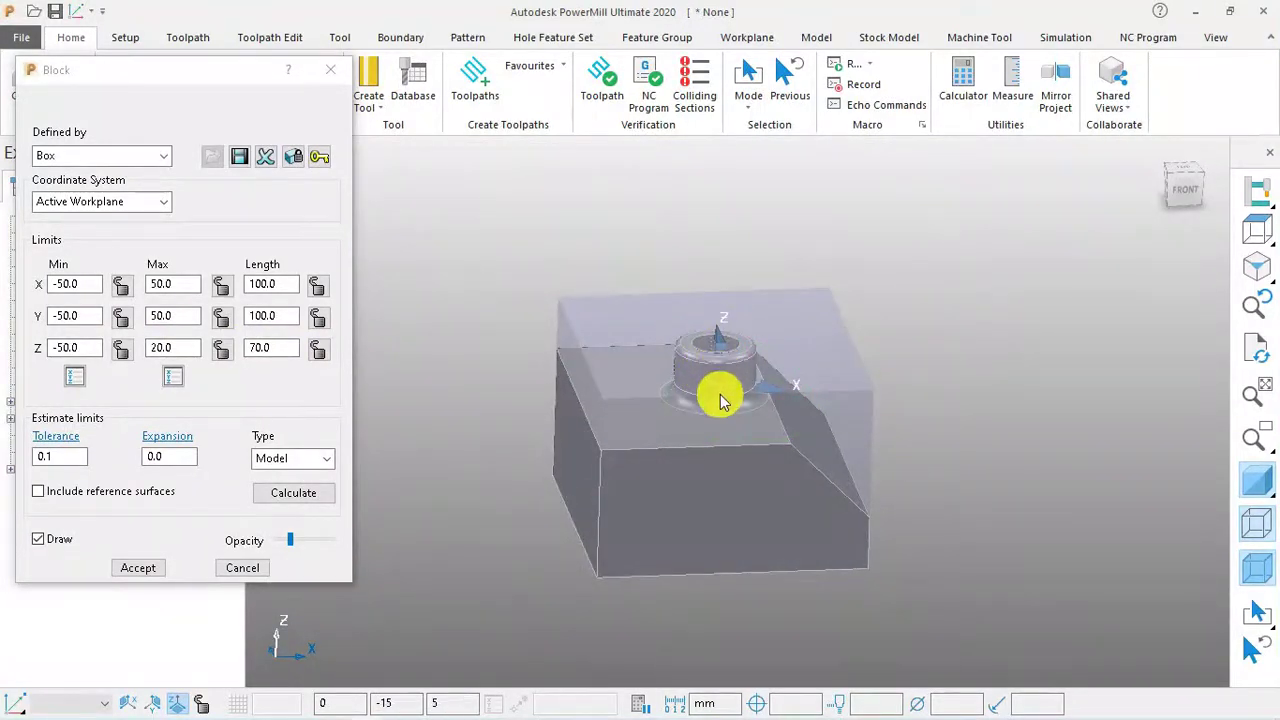
scroll(660, 380, "up", 3)
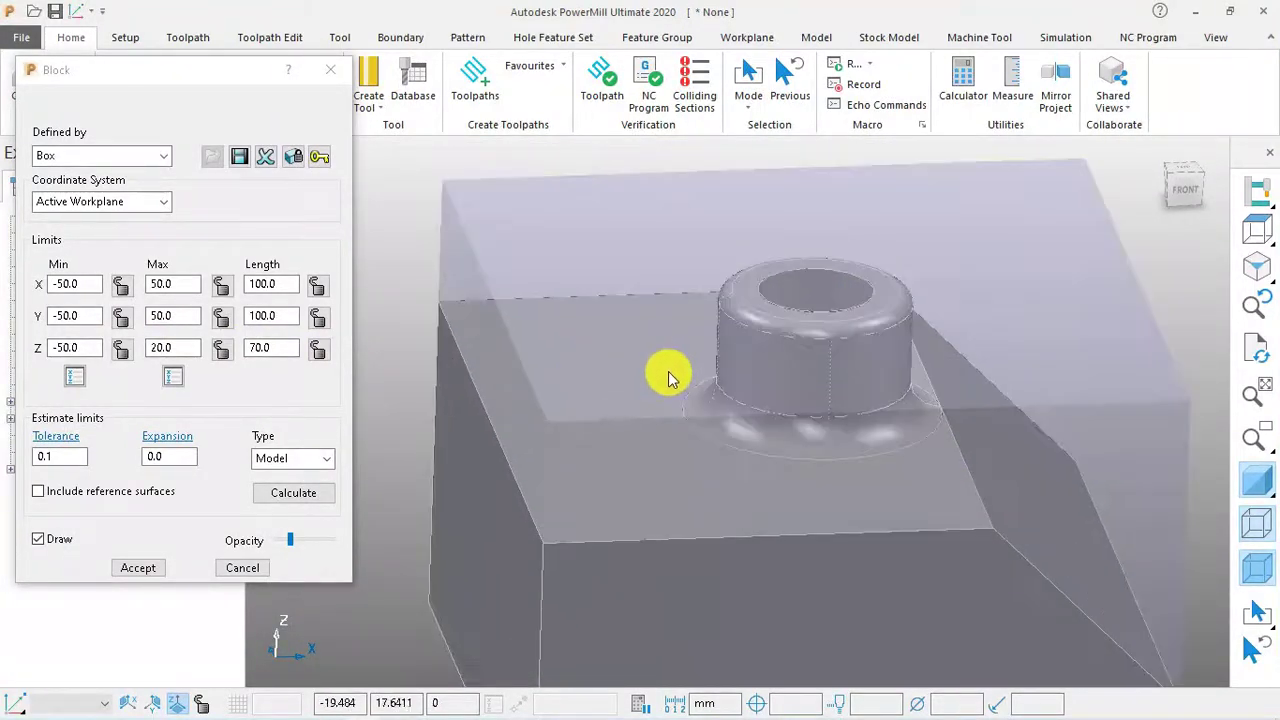
scroll(670, 379, "down", 4)
left_click(242, 567)
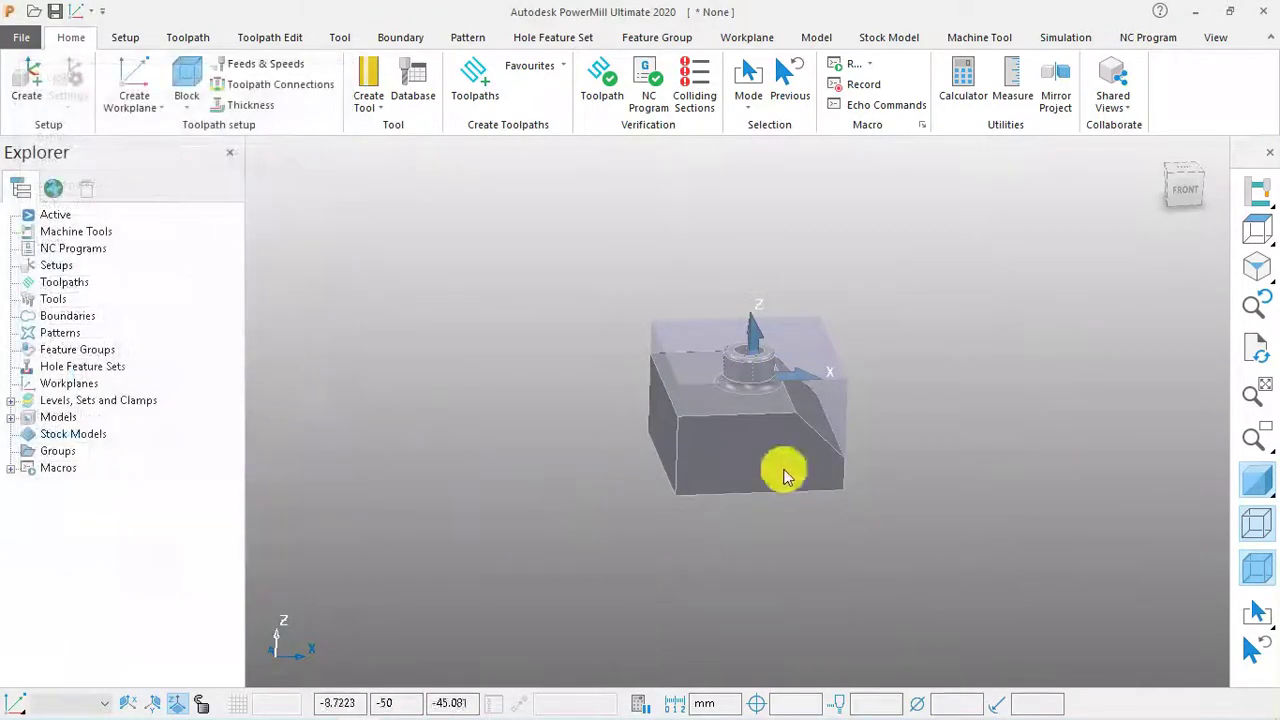
Hide the block so only the shaded model is displayed, and view the part from the top
left_click(1253, 488)
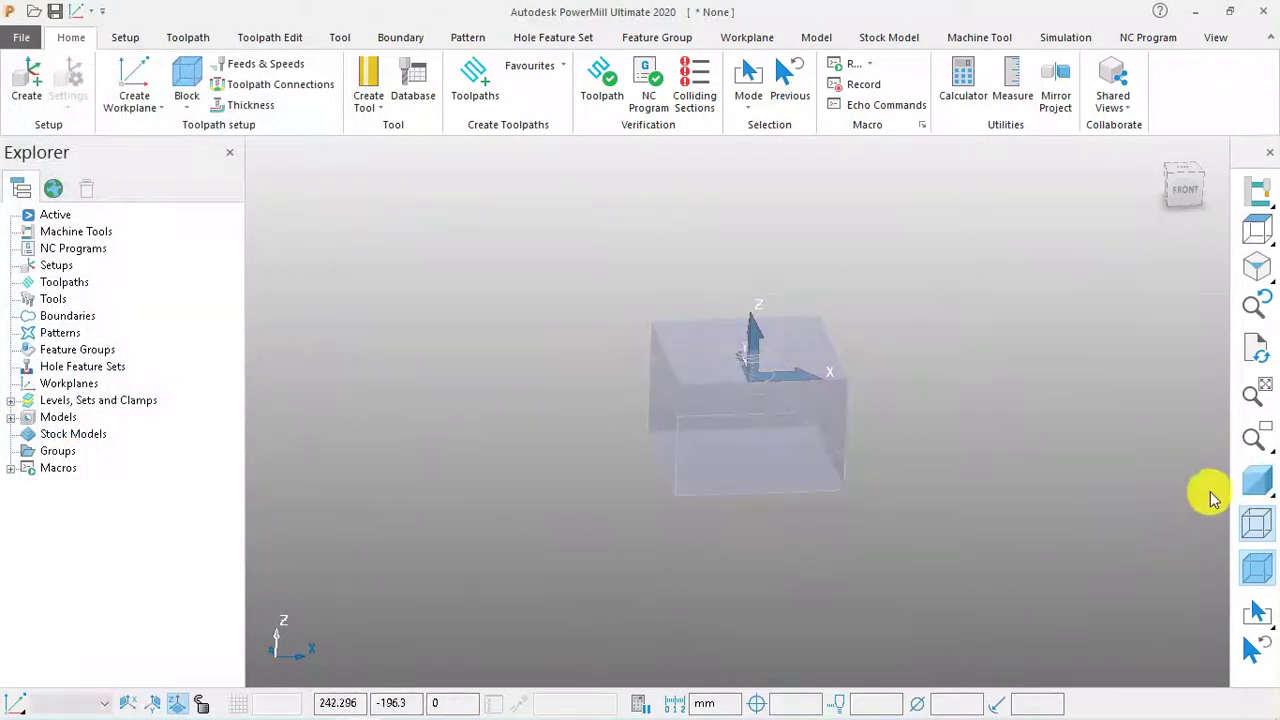
left_click(1264, 488)
left_click(1258, 570)
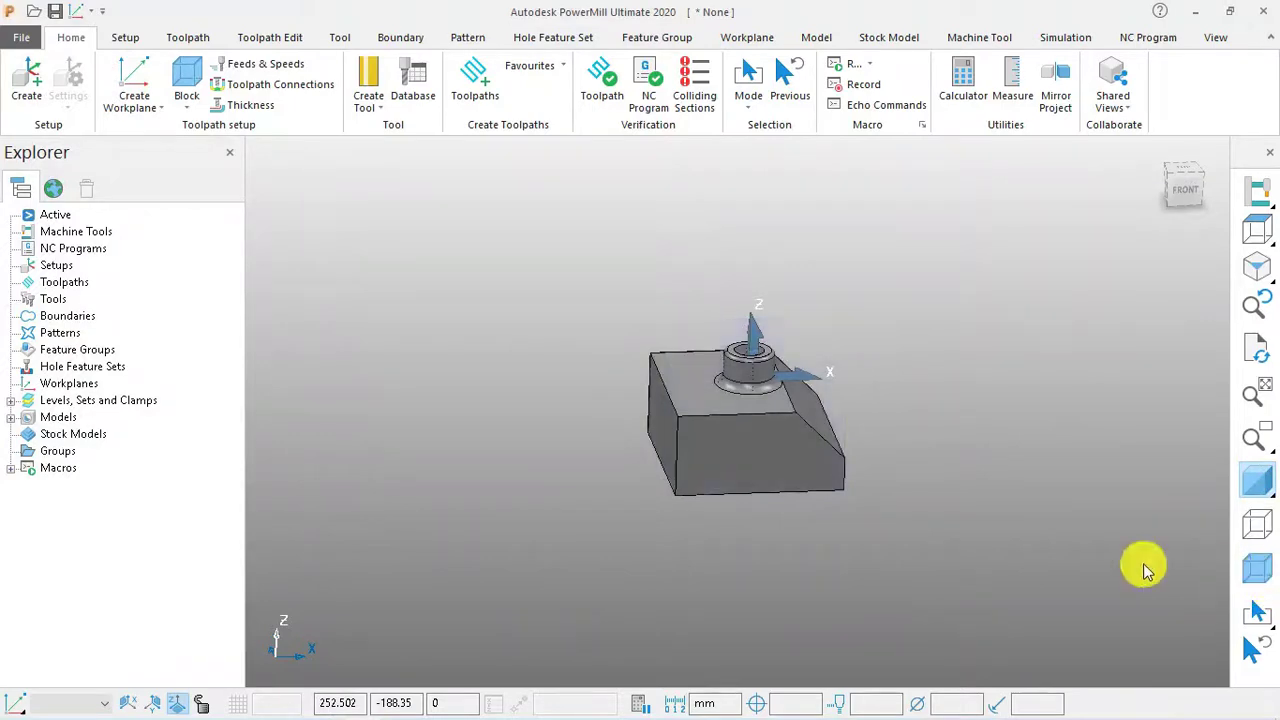
scroll(702, 514, "down", 2)
left_click(1258, 231)
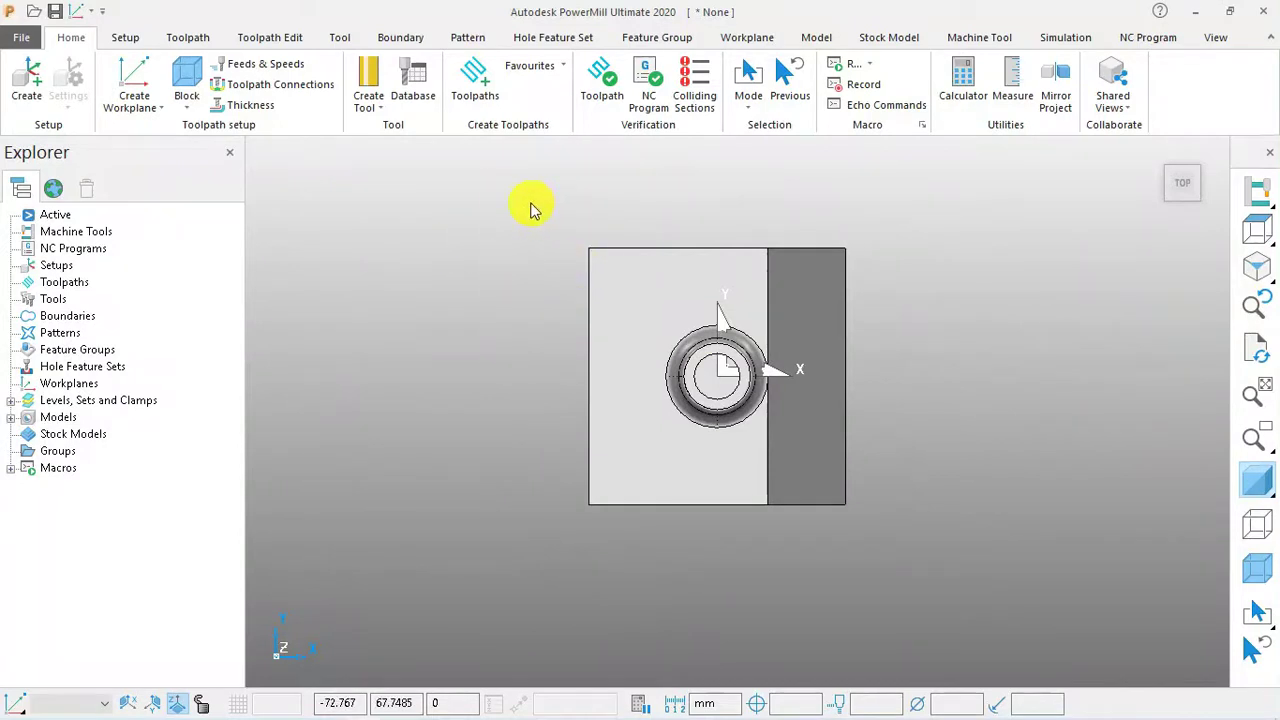
Select the whole model, transform it by a distance of -20 along Z, and accept the transformation
left_click_drag(531, 208, 943, 544)
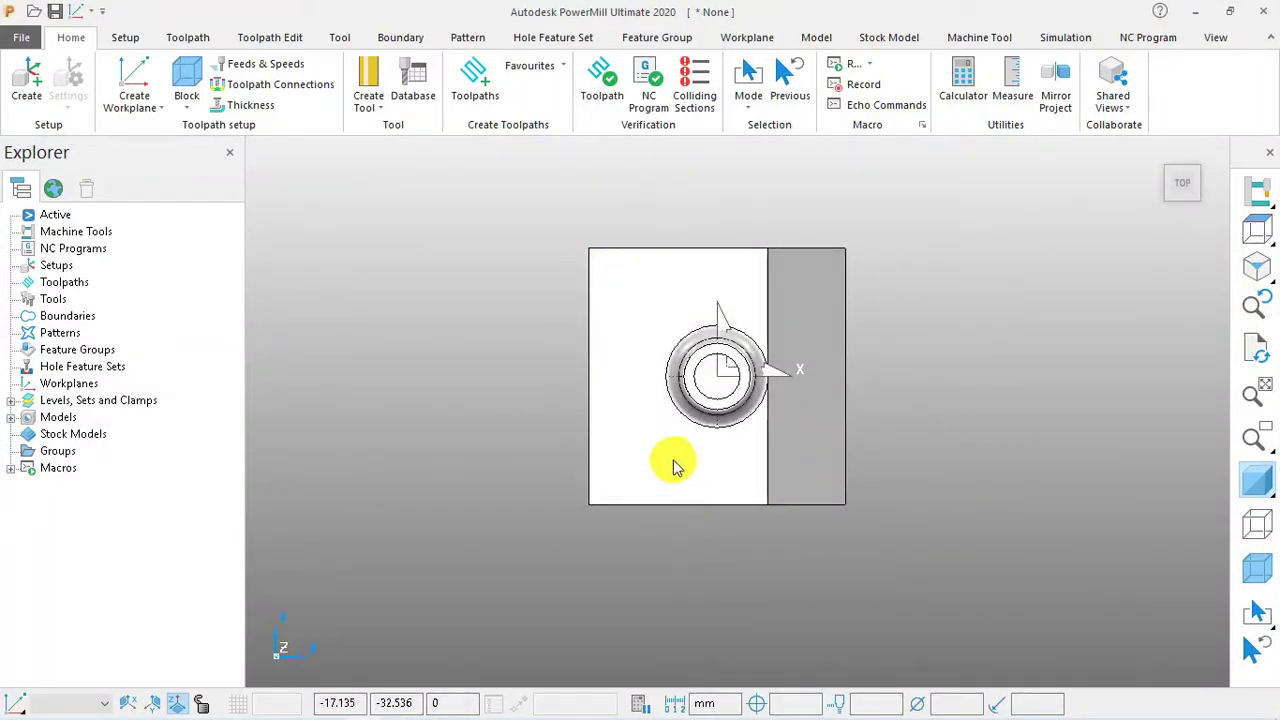
right_click(673, 465)
mouse_move(797, 652)
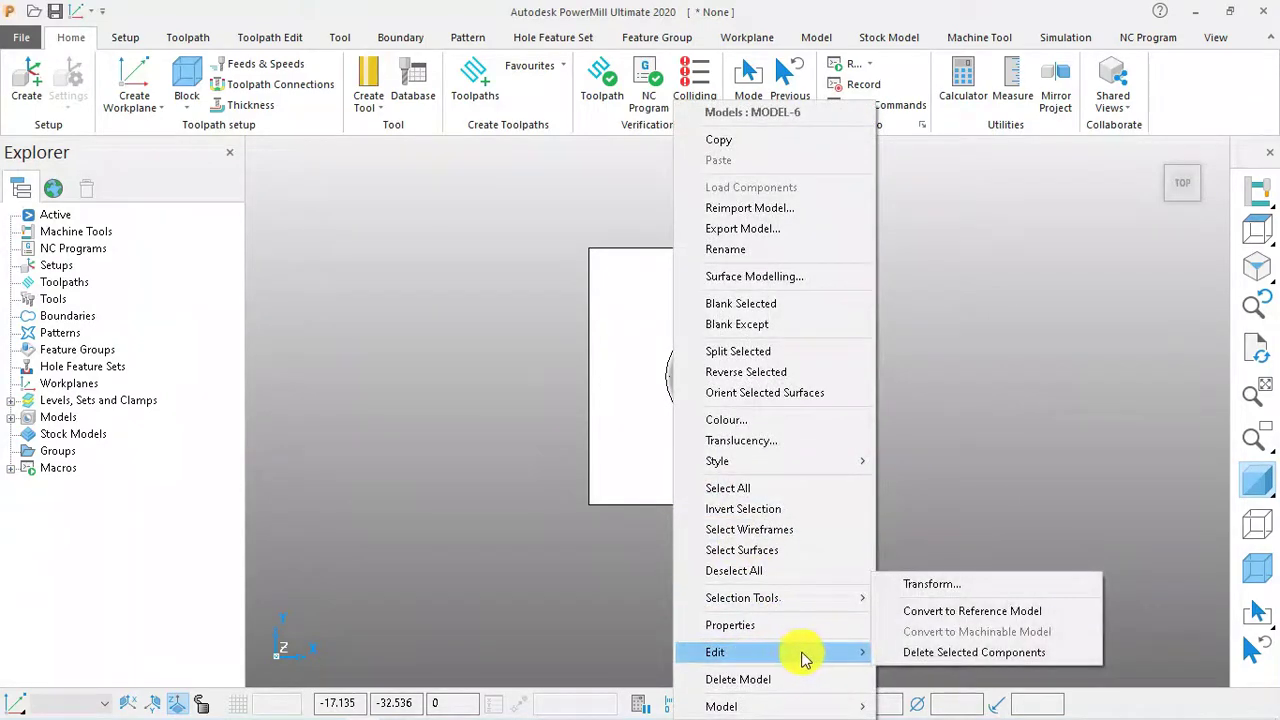
left_click(940, 584)
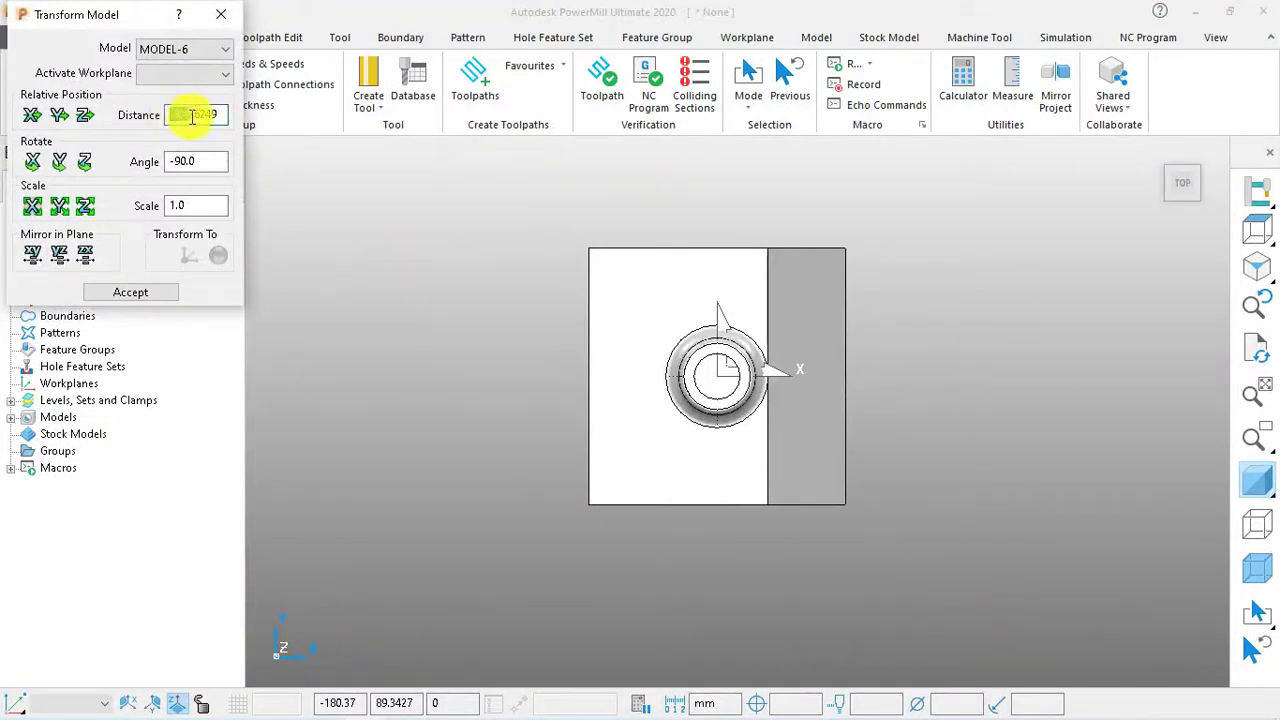
left_click_drag(192, 116, 223, 118)
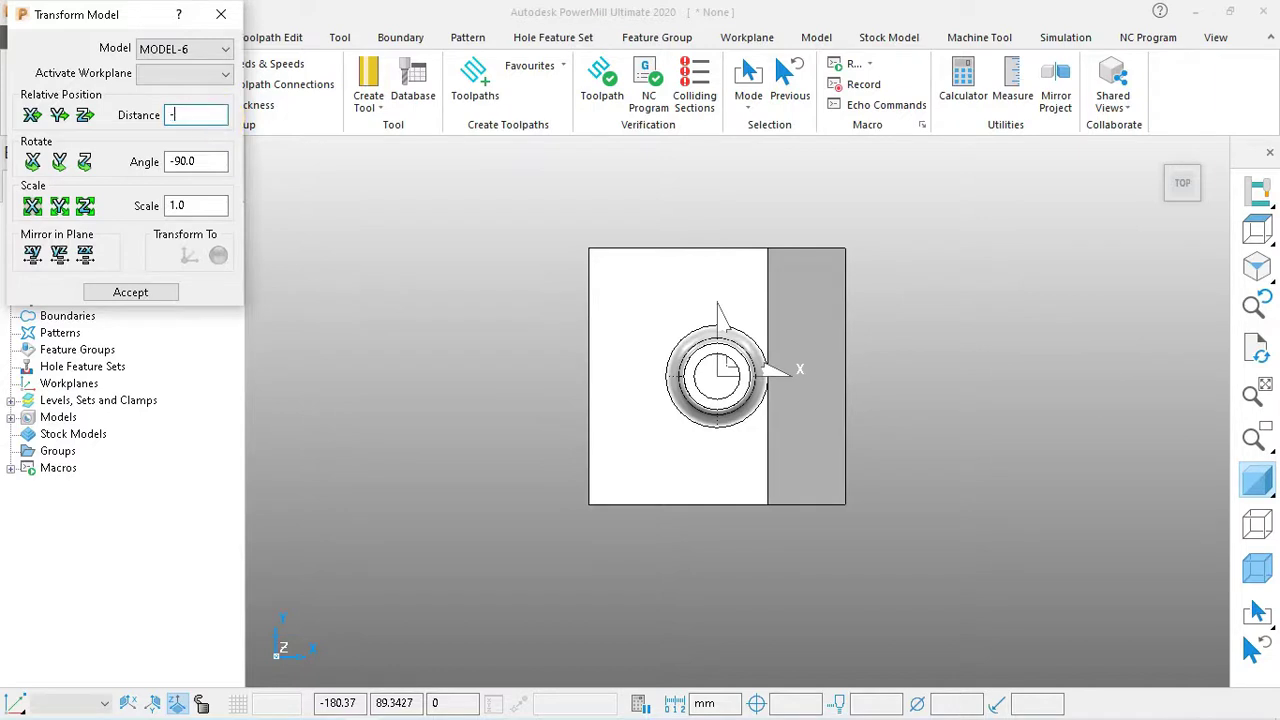
left_click(86, 116)
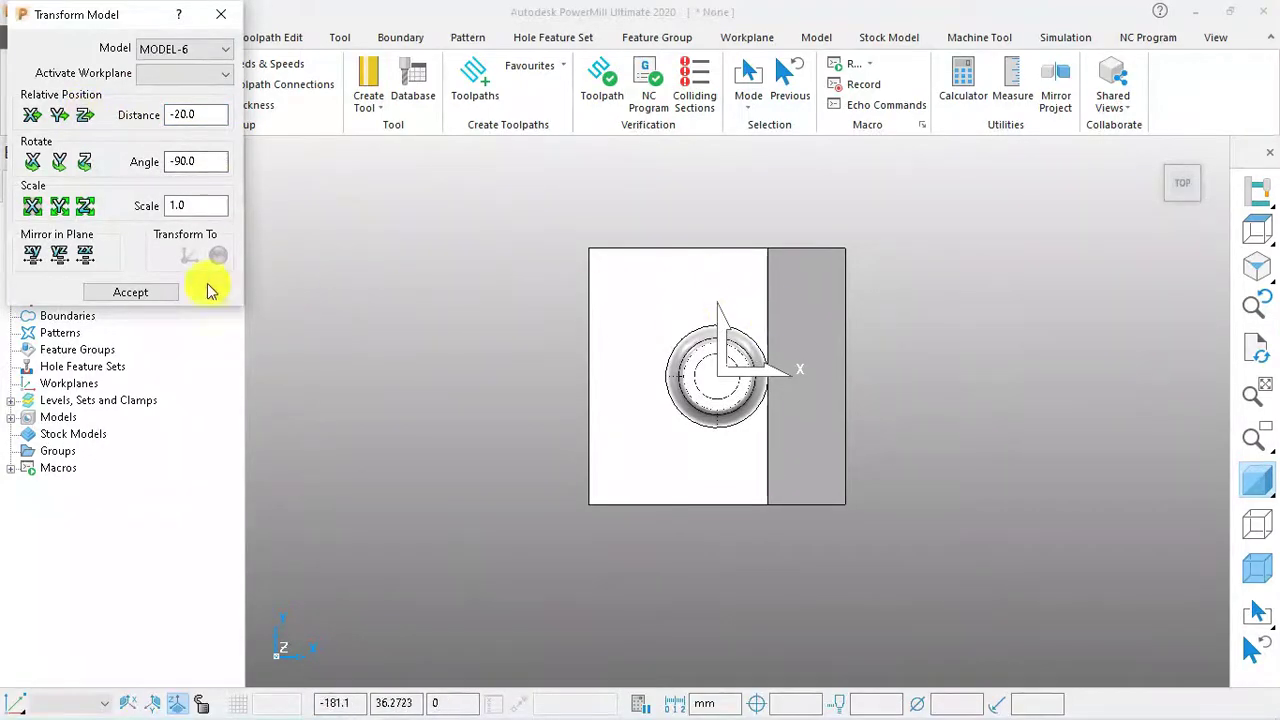
left_click(113, 293)
Inspect the origin on top of the boss, recalculate the Box block from the moved model, check its limits, and accept it
middle_click_drag(786, 391, 849, 143)
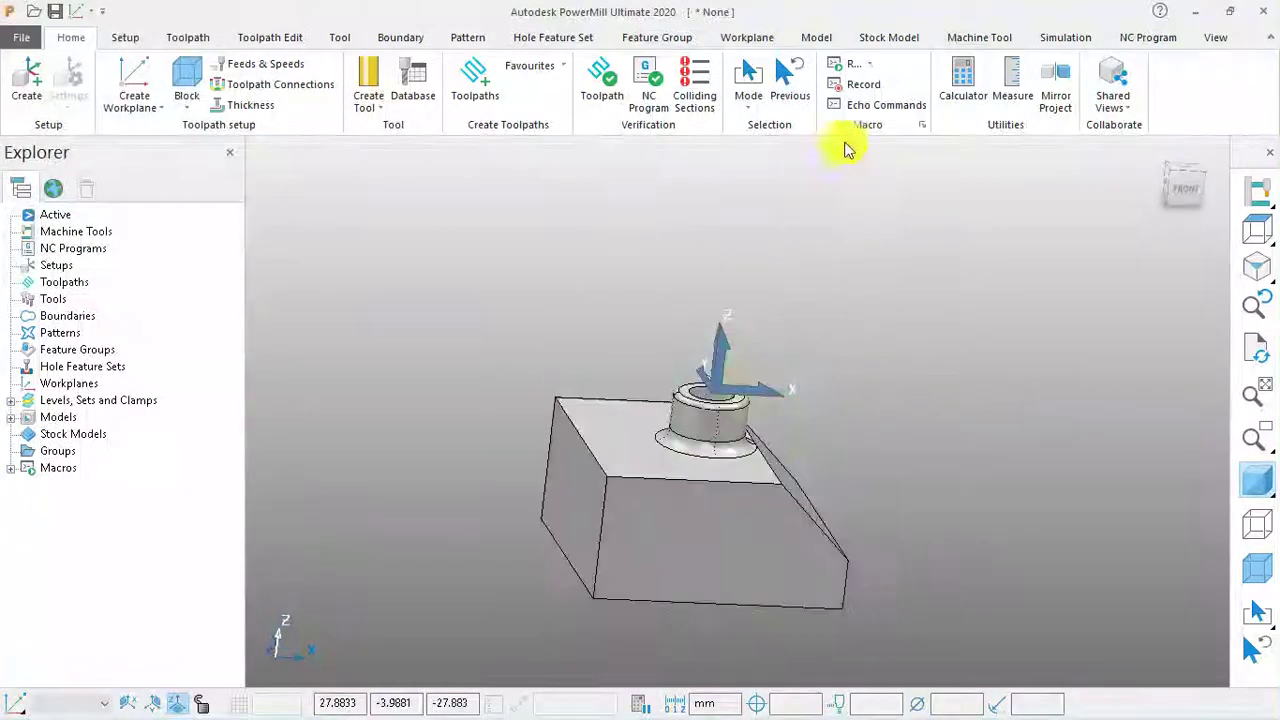
scroll(690, 390, "up", 3)
scroll(733, 392, "down", 3)
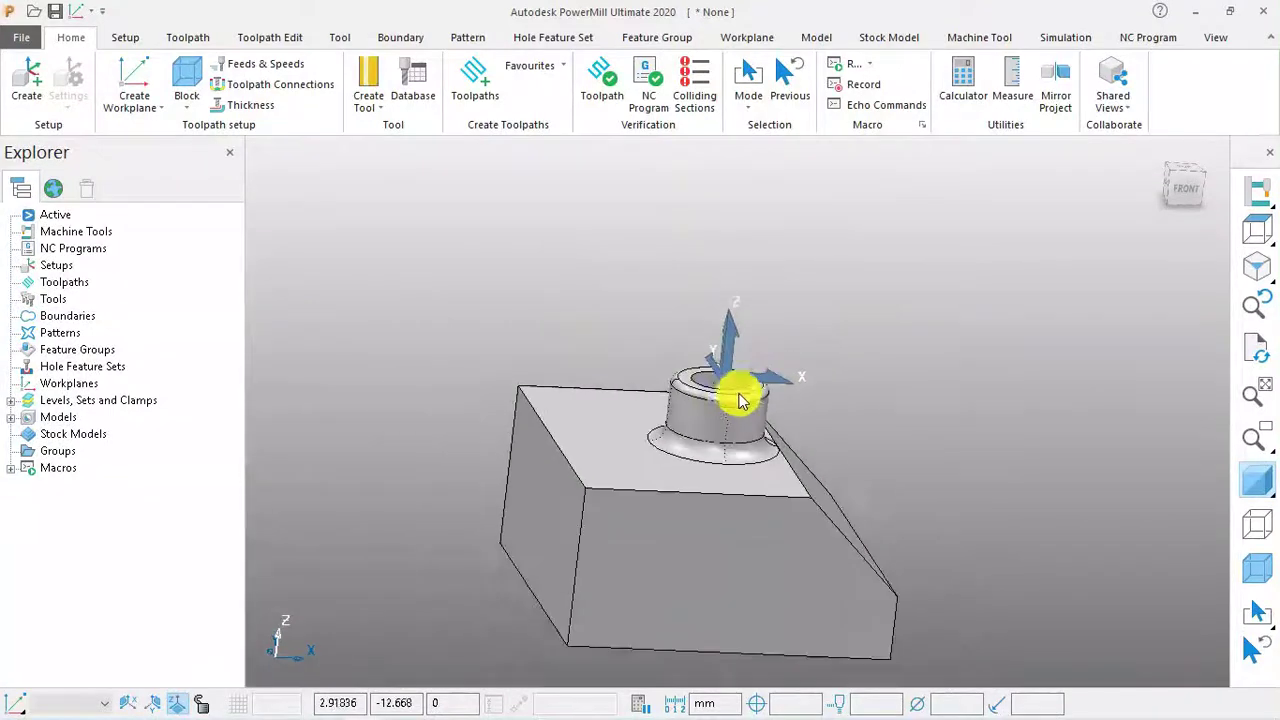
middle_click_drag(966, 381, 789, 417)
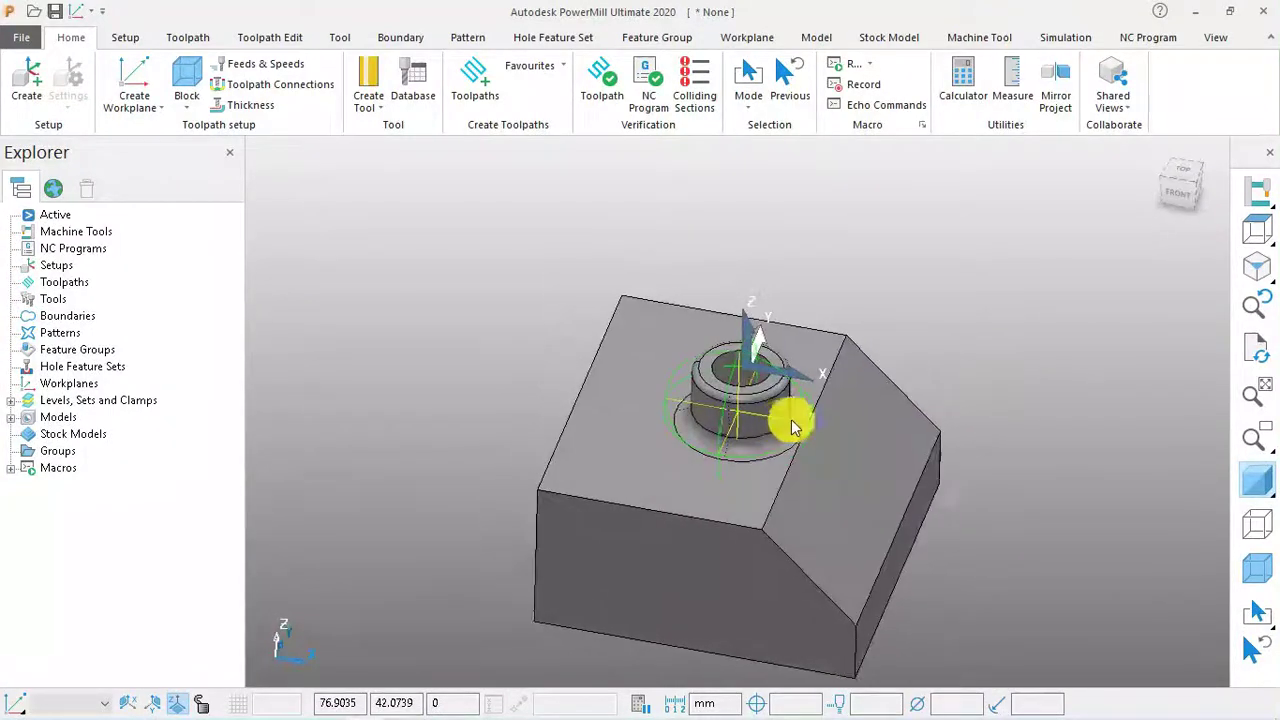
left_click(1259, 226)
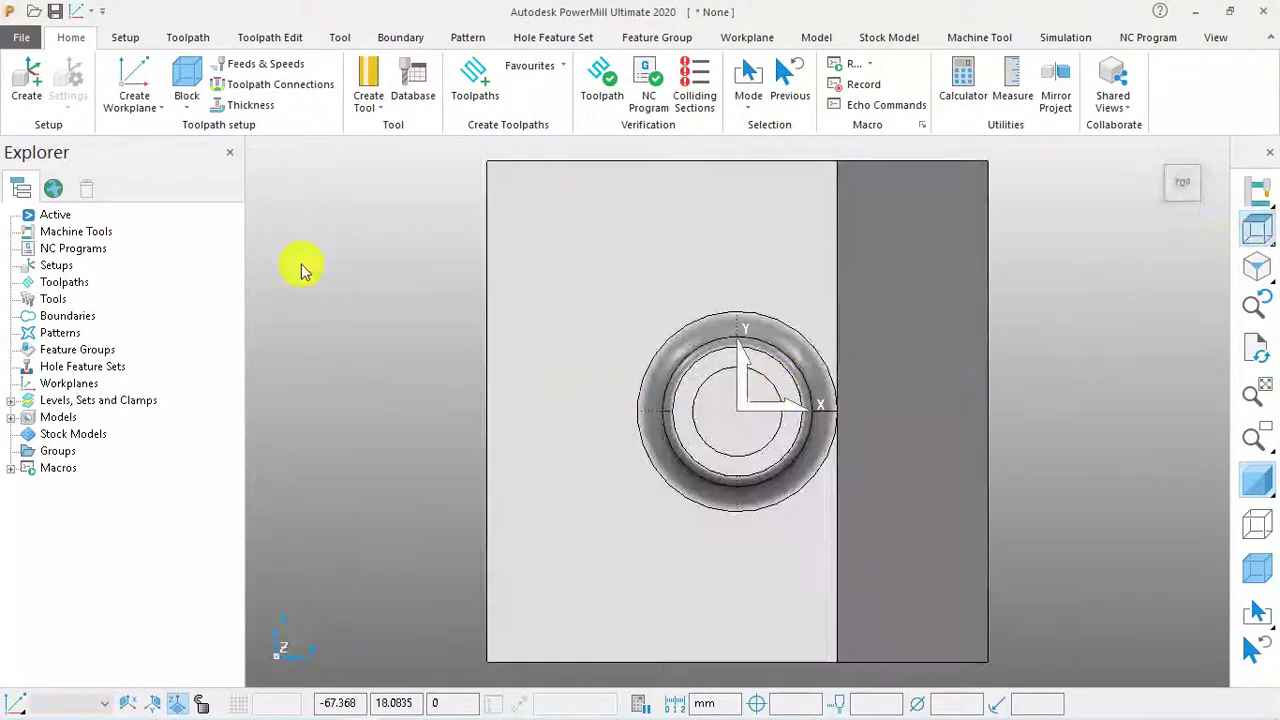
left_click(188, 82)
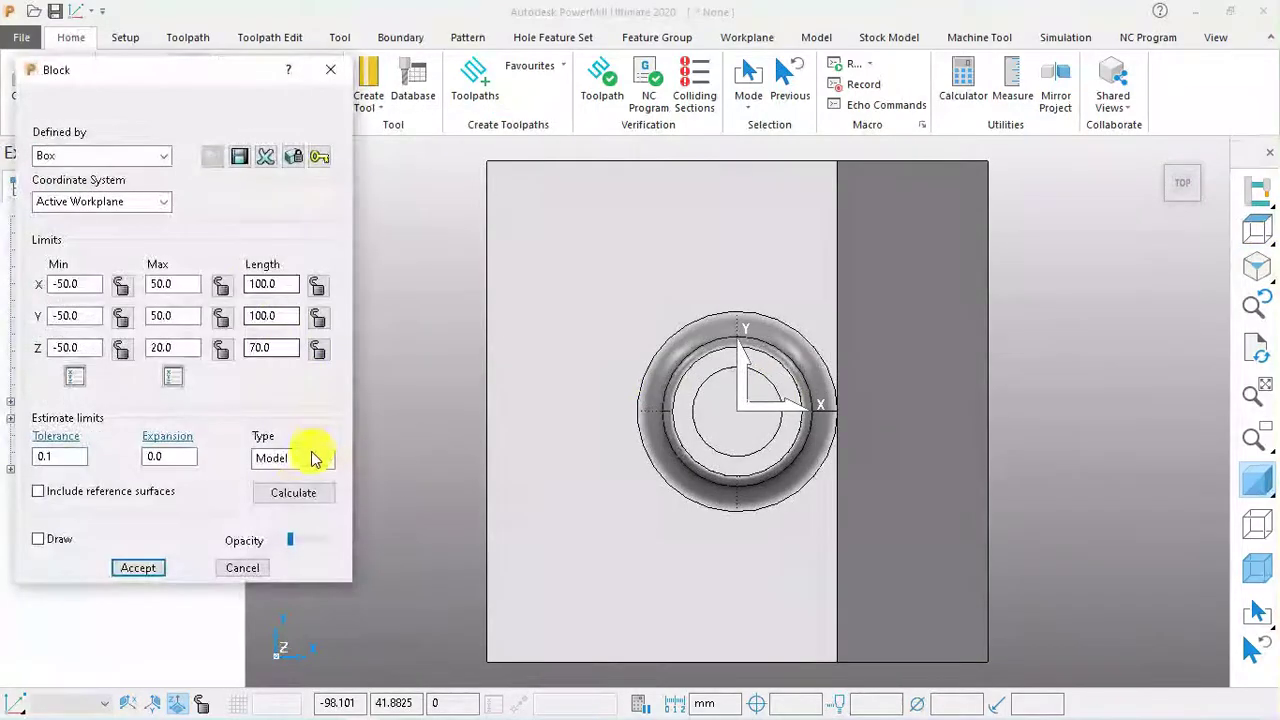
left_click(292, 496)
left_click(293, 495)
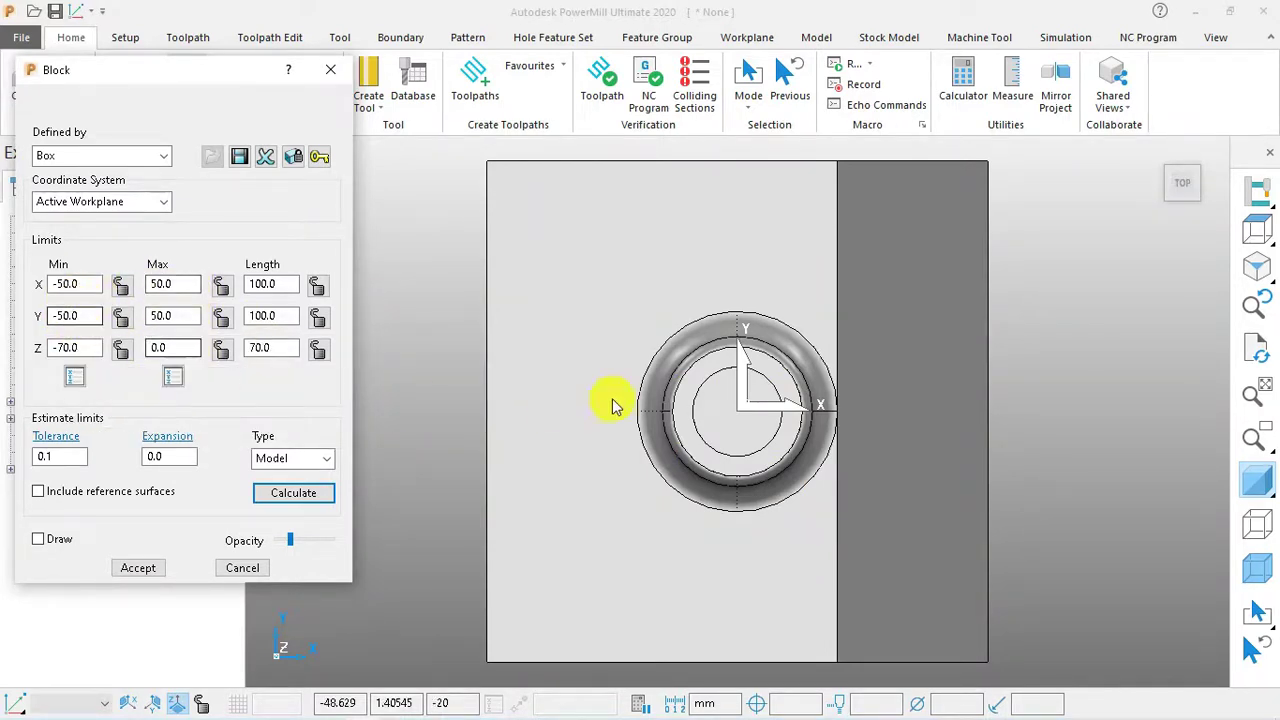
left_click(138, 567)
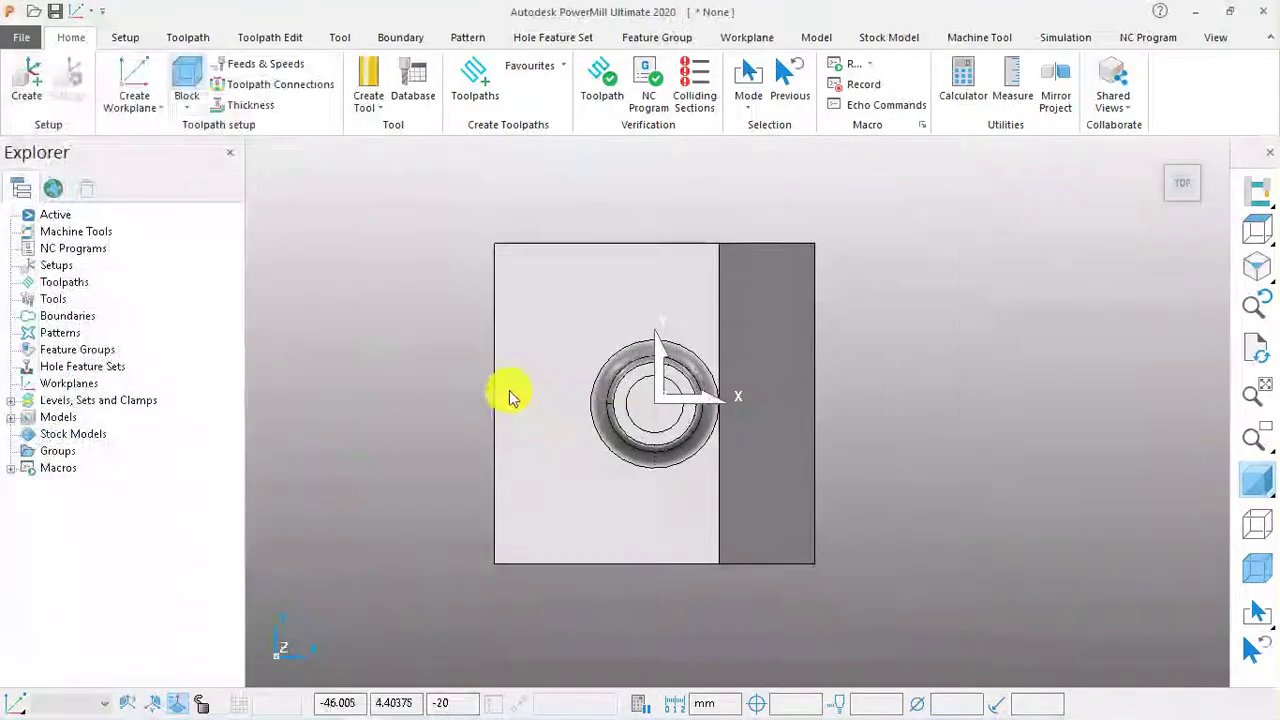
Start a distance measurement between two points on the part, restricted to its Z component, beginning at the boss's top rim
middle_click_drag(508, 394, 563, 380)
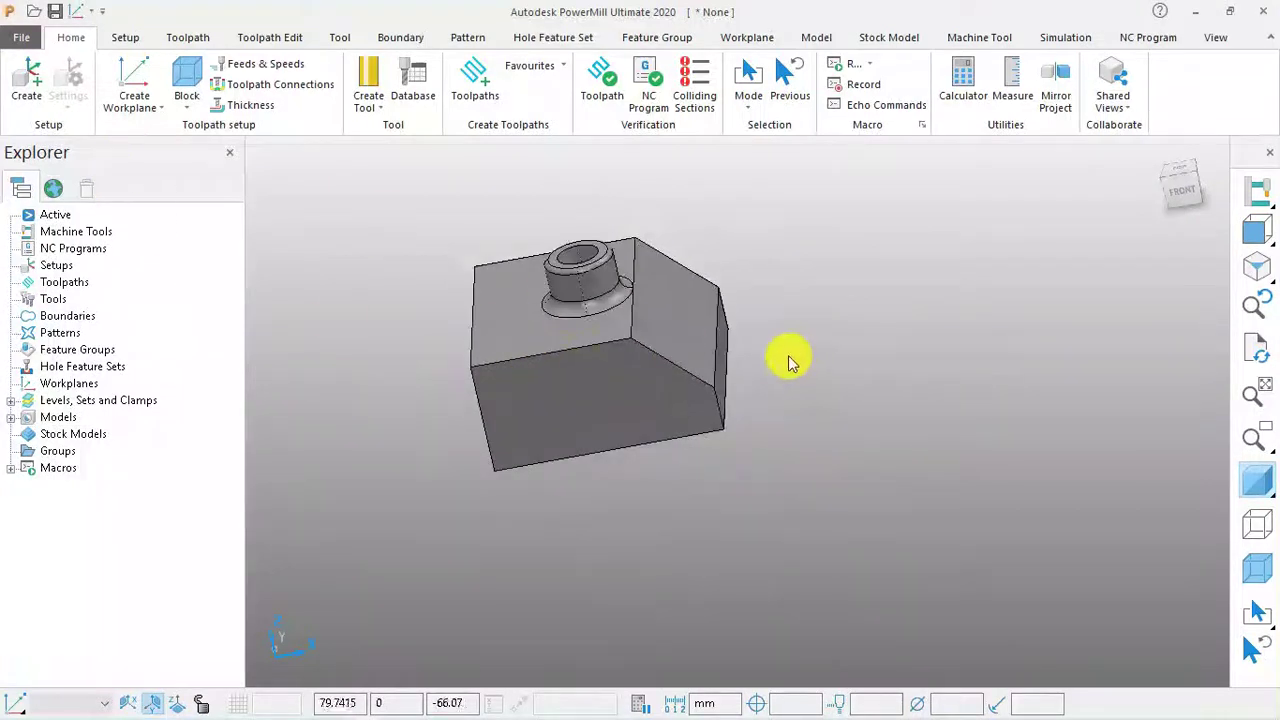
middle_click_drag(450, 252, 737, 317)
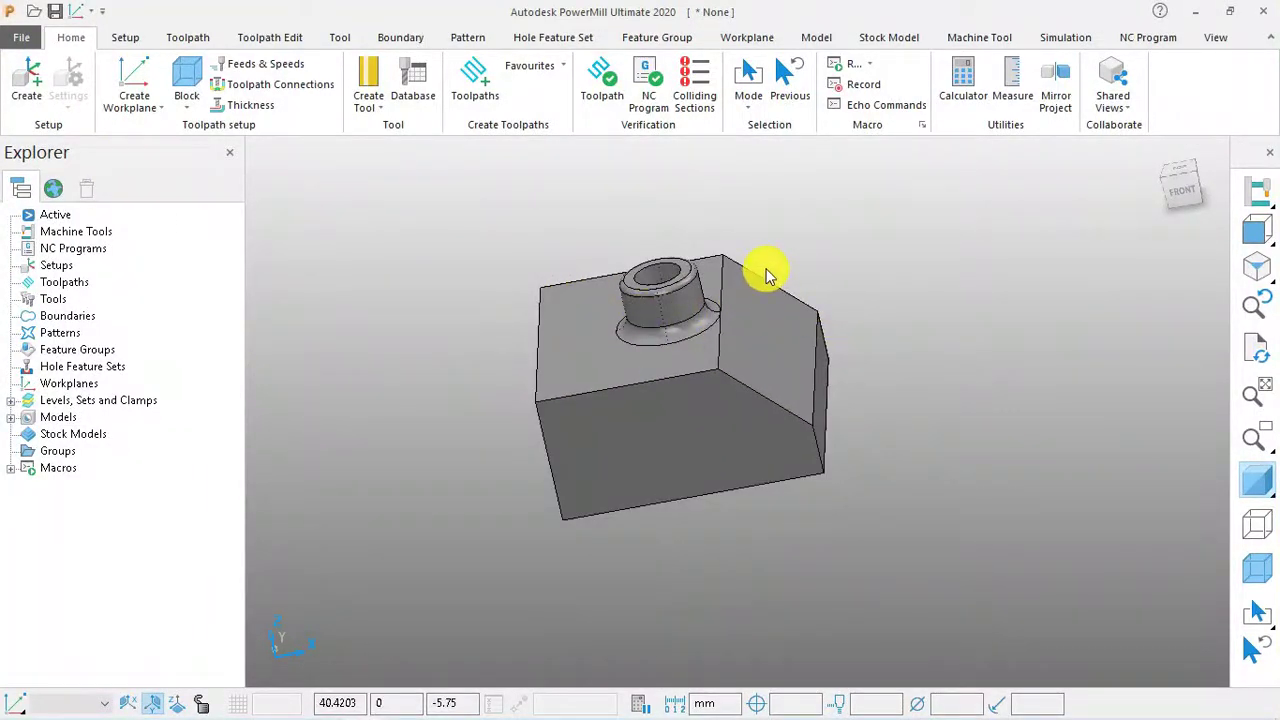
left_click(1020, 95)
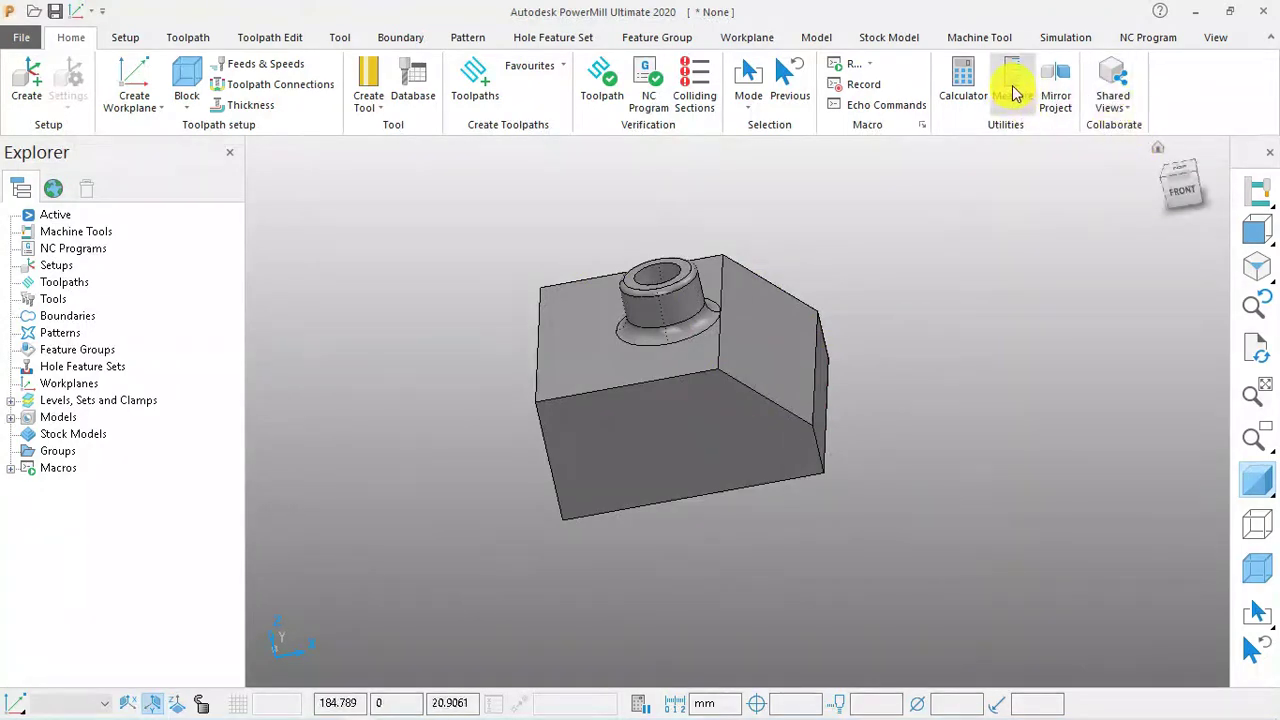
left_click(1015, 92)
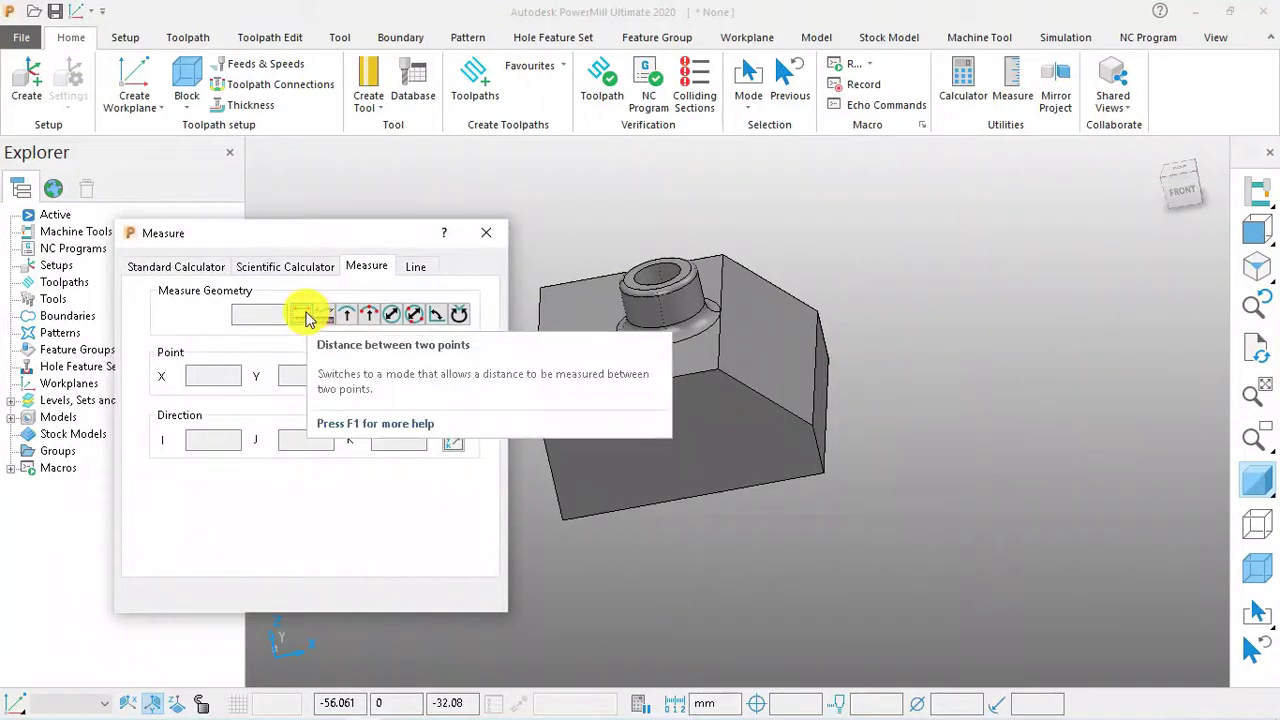
left_click(307, 318)
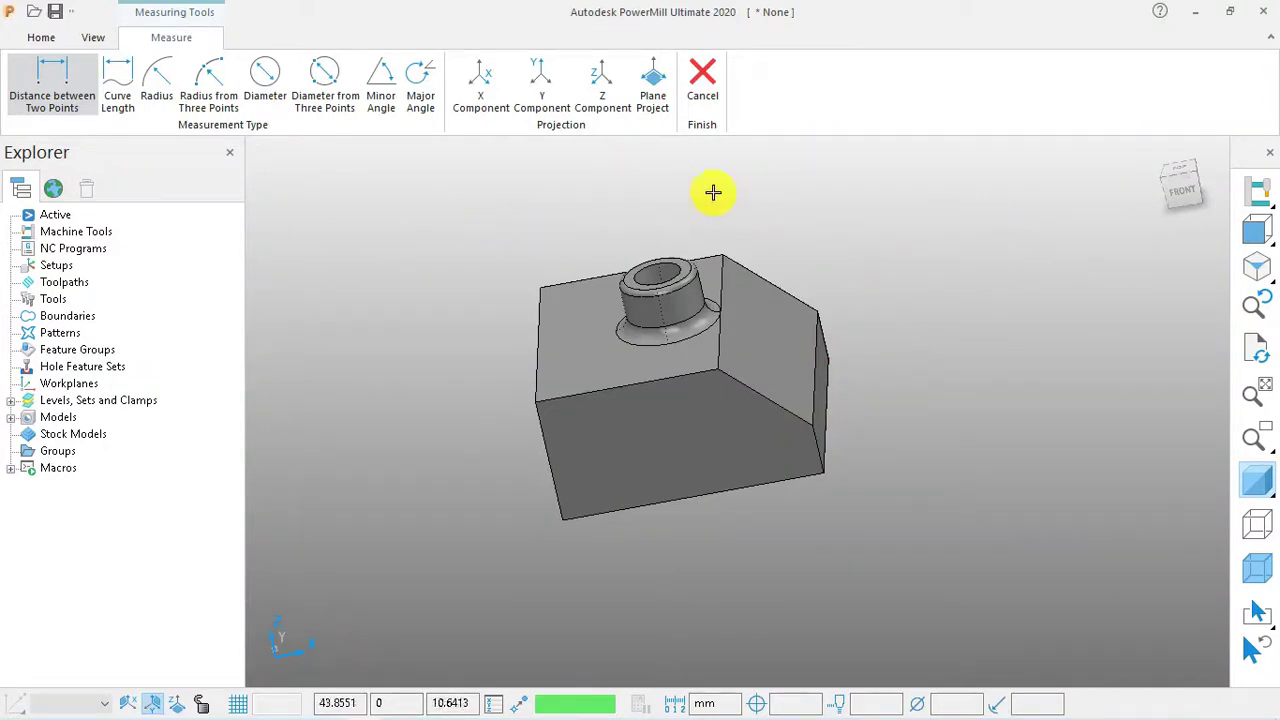
left_click(603, 90)
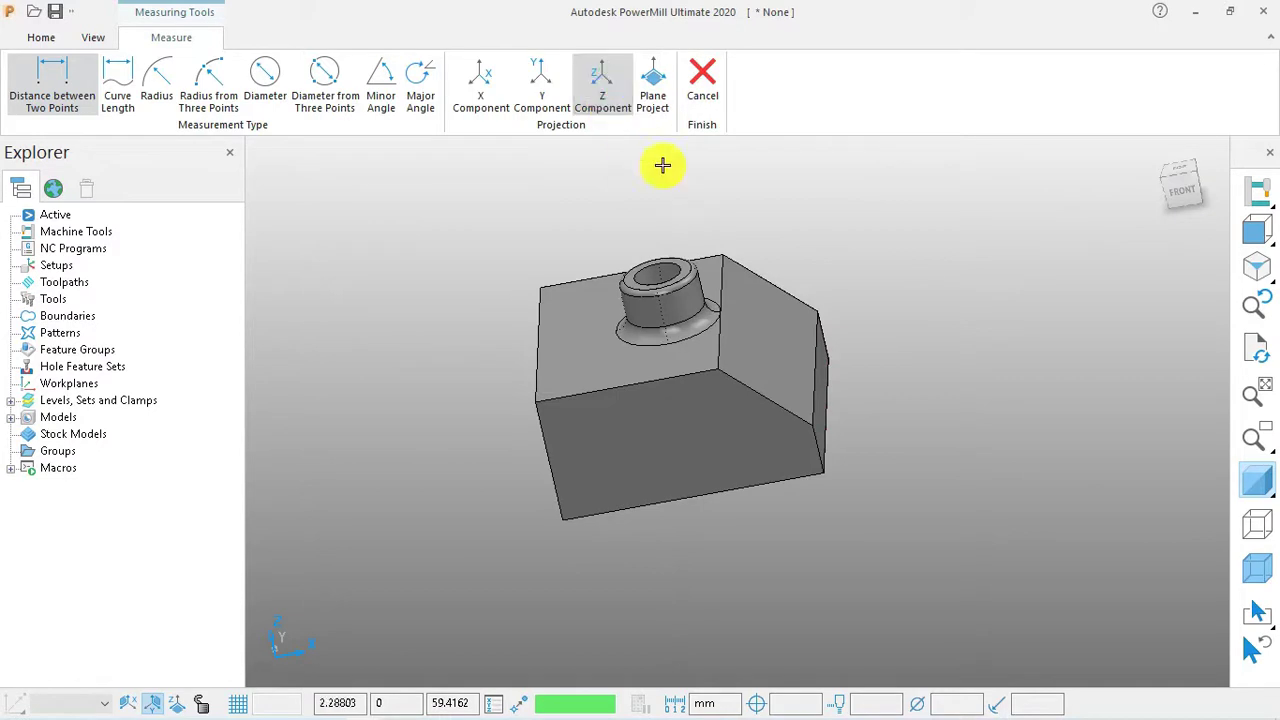
scroll(612, 217, "up", 4)
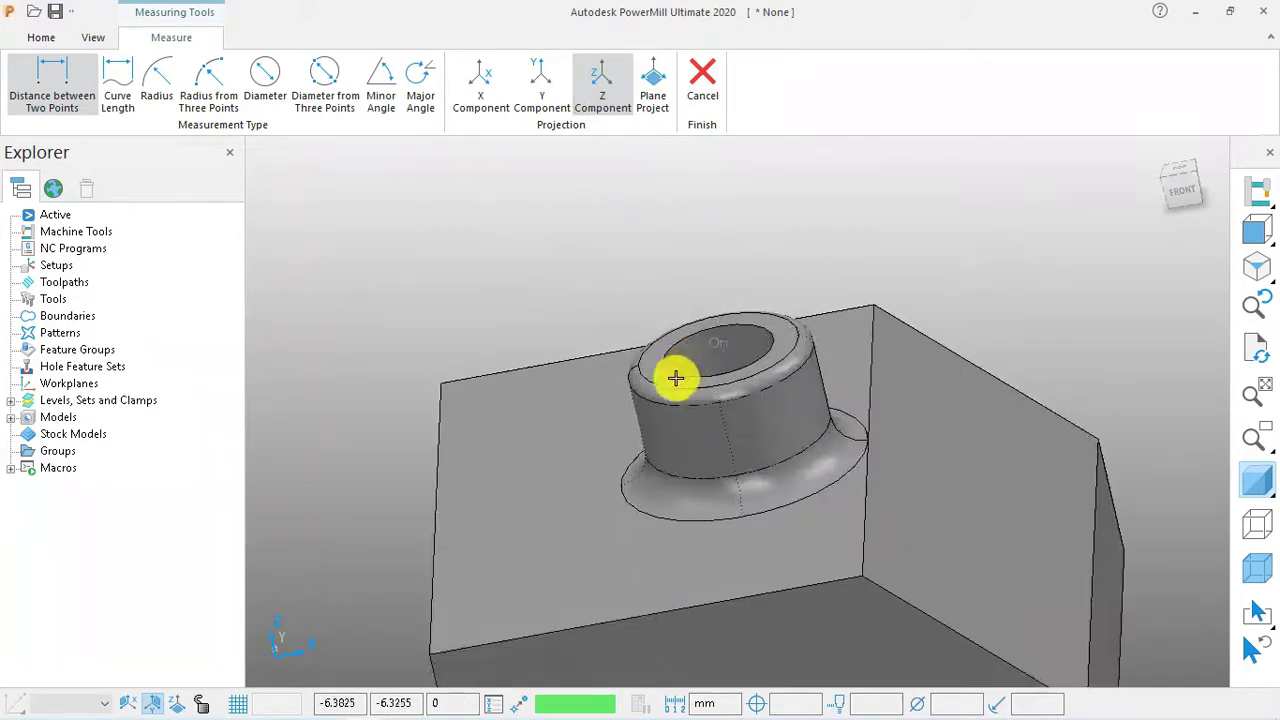